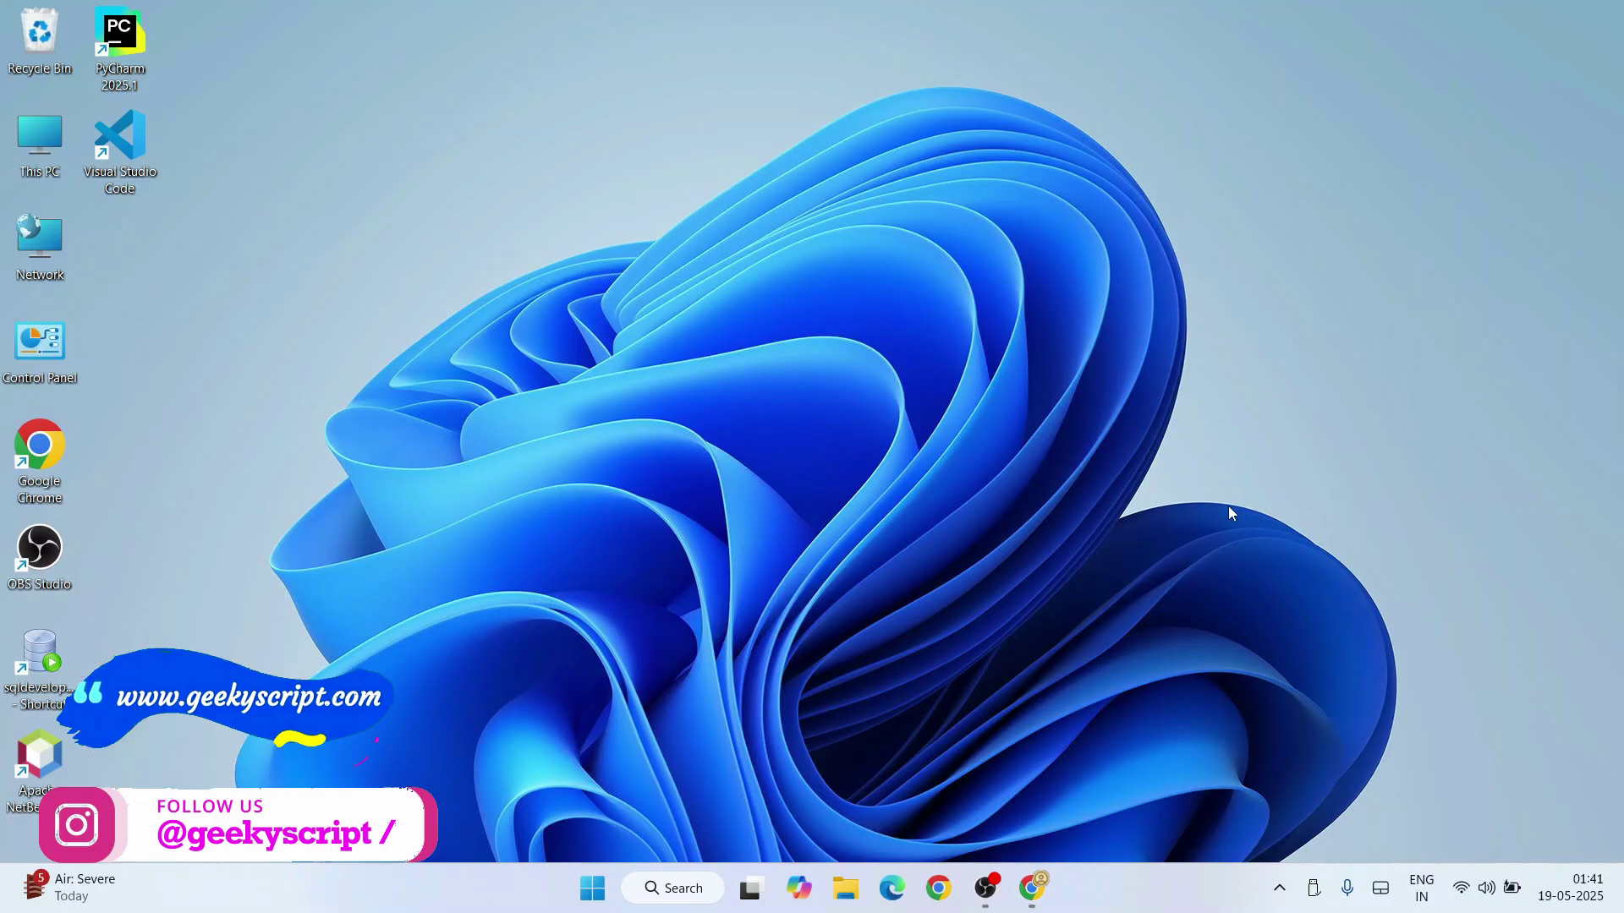
Step: Launch Google Chrome from the taskbar to show the Cool Python Projects playlist
click(1037, 875)
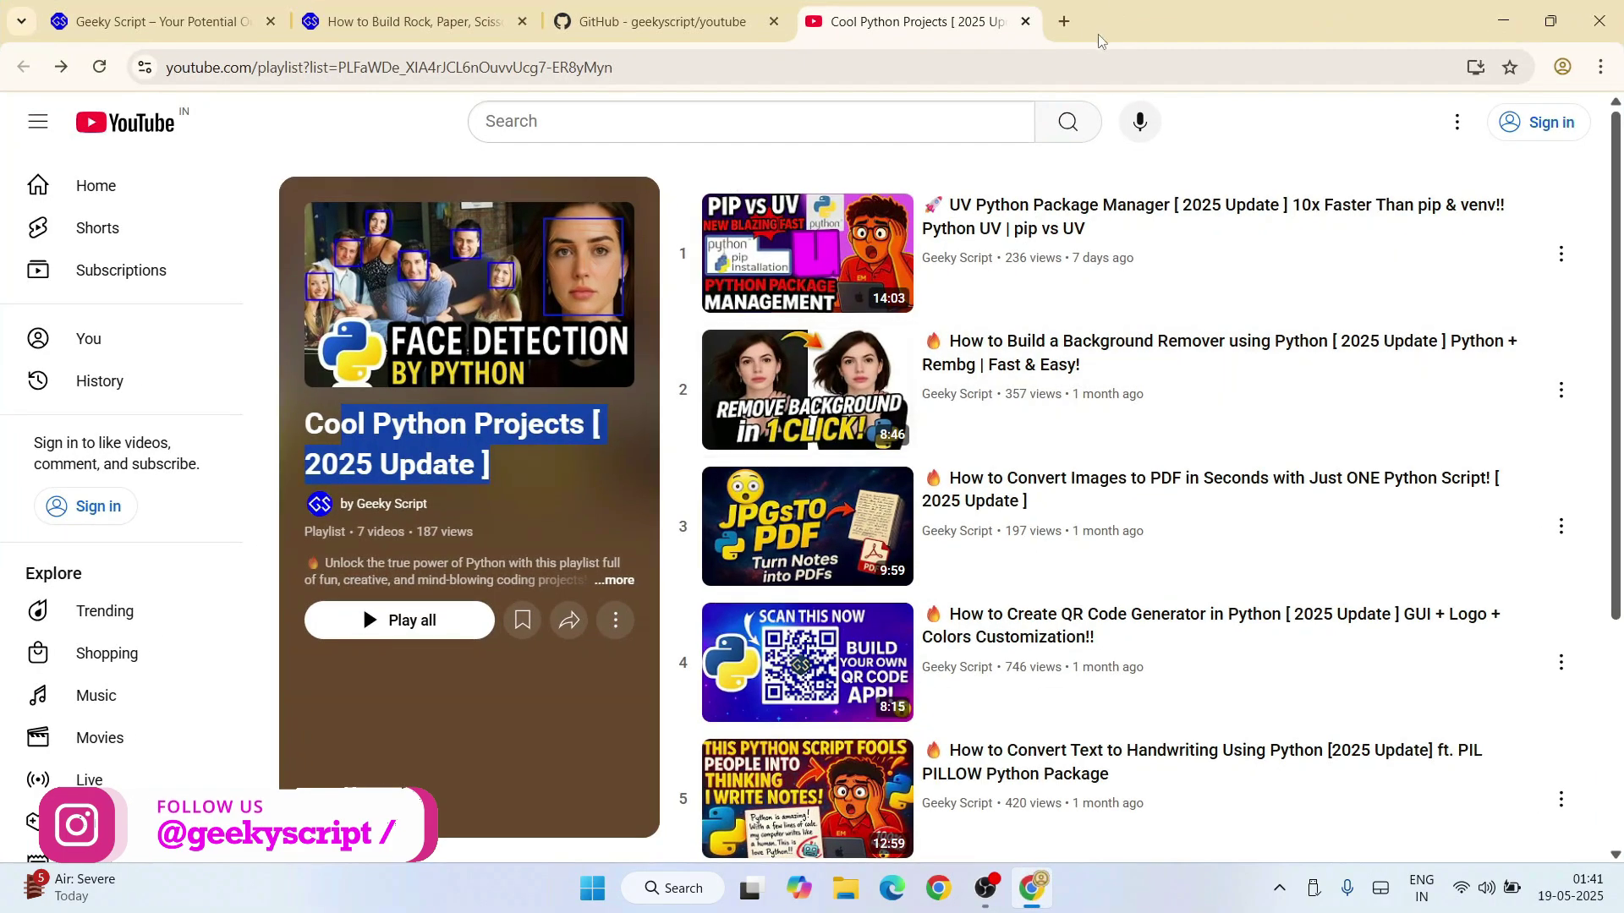
Step: Search 'neovim download' in a new tab and open the Neovim home page's install guide
click(1069, 25)
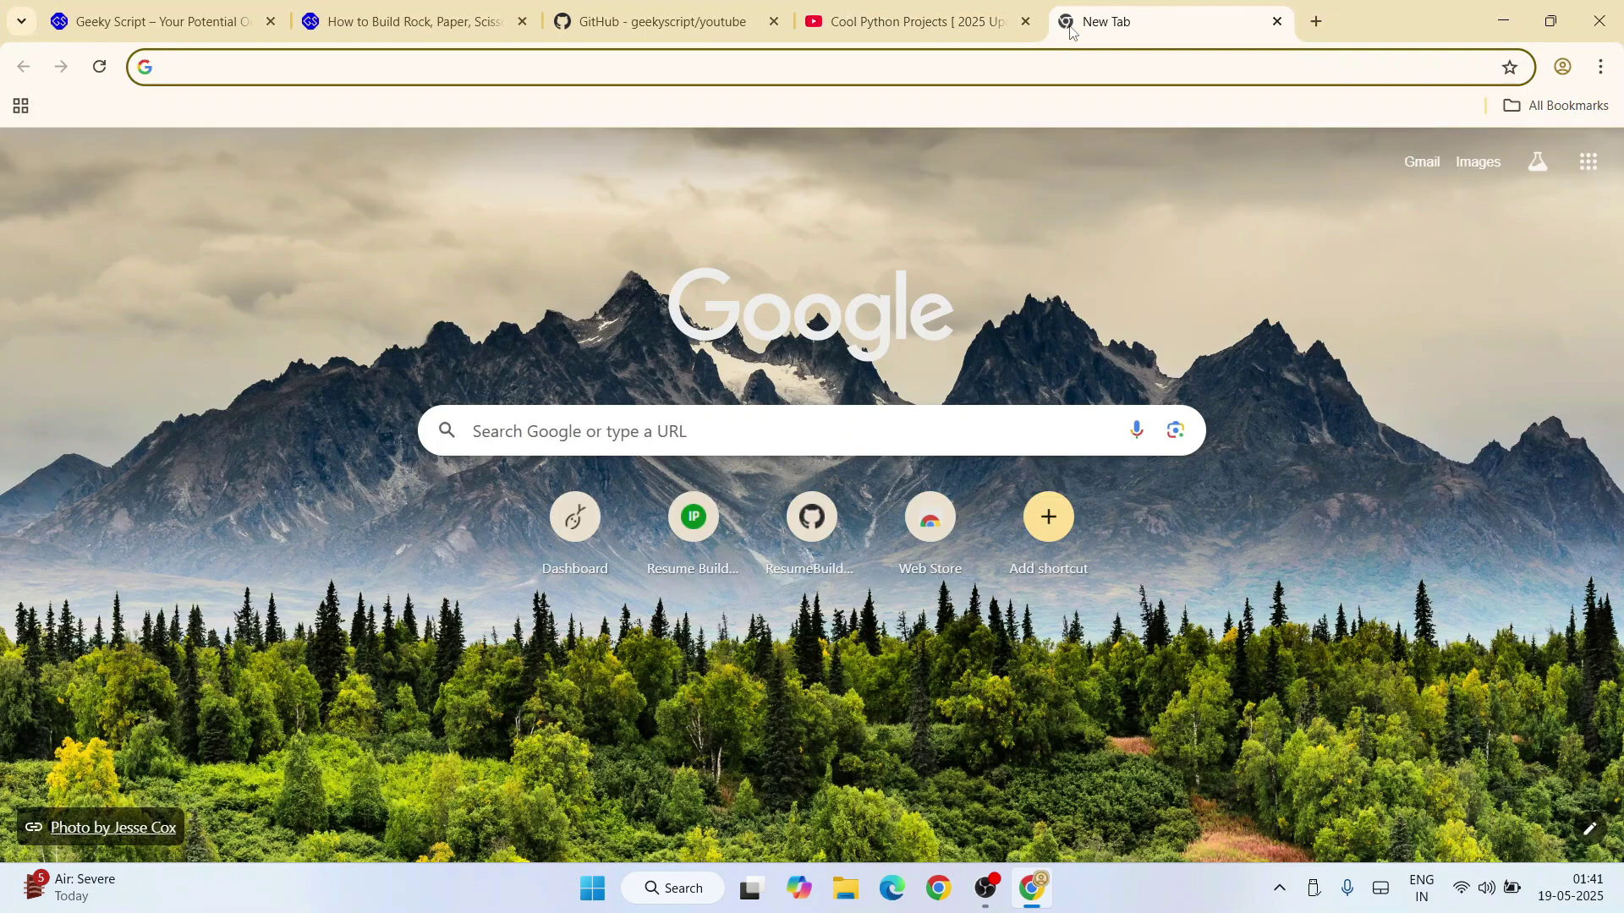
text(neovi)
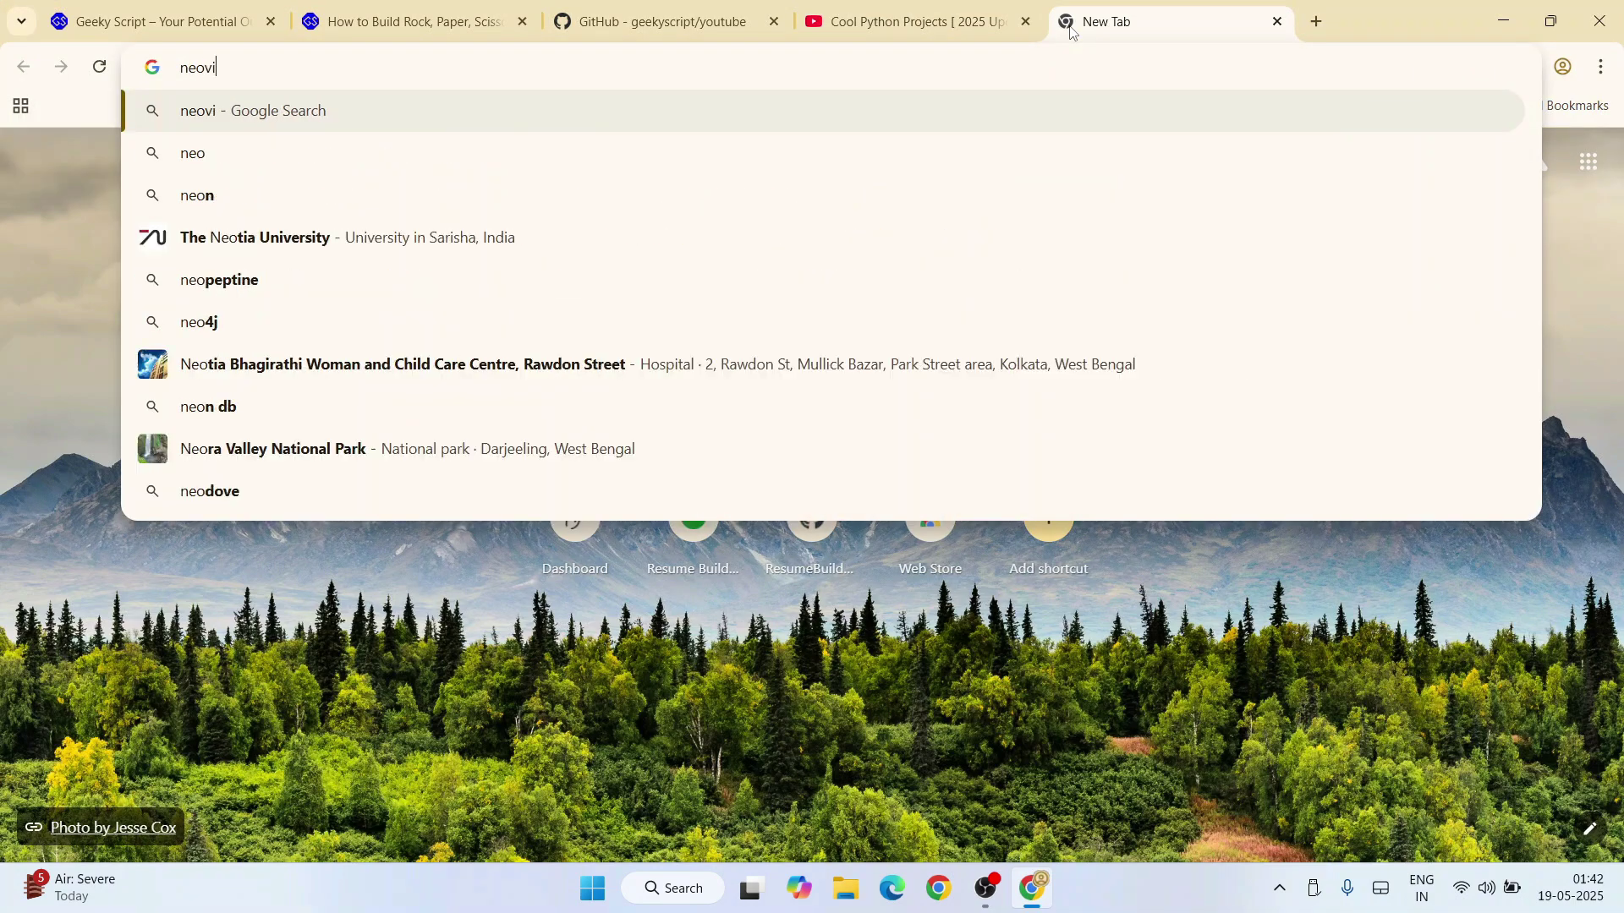
text(m)
key(Down)
key(Return)
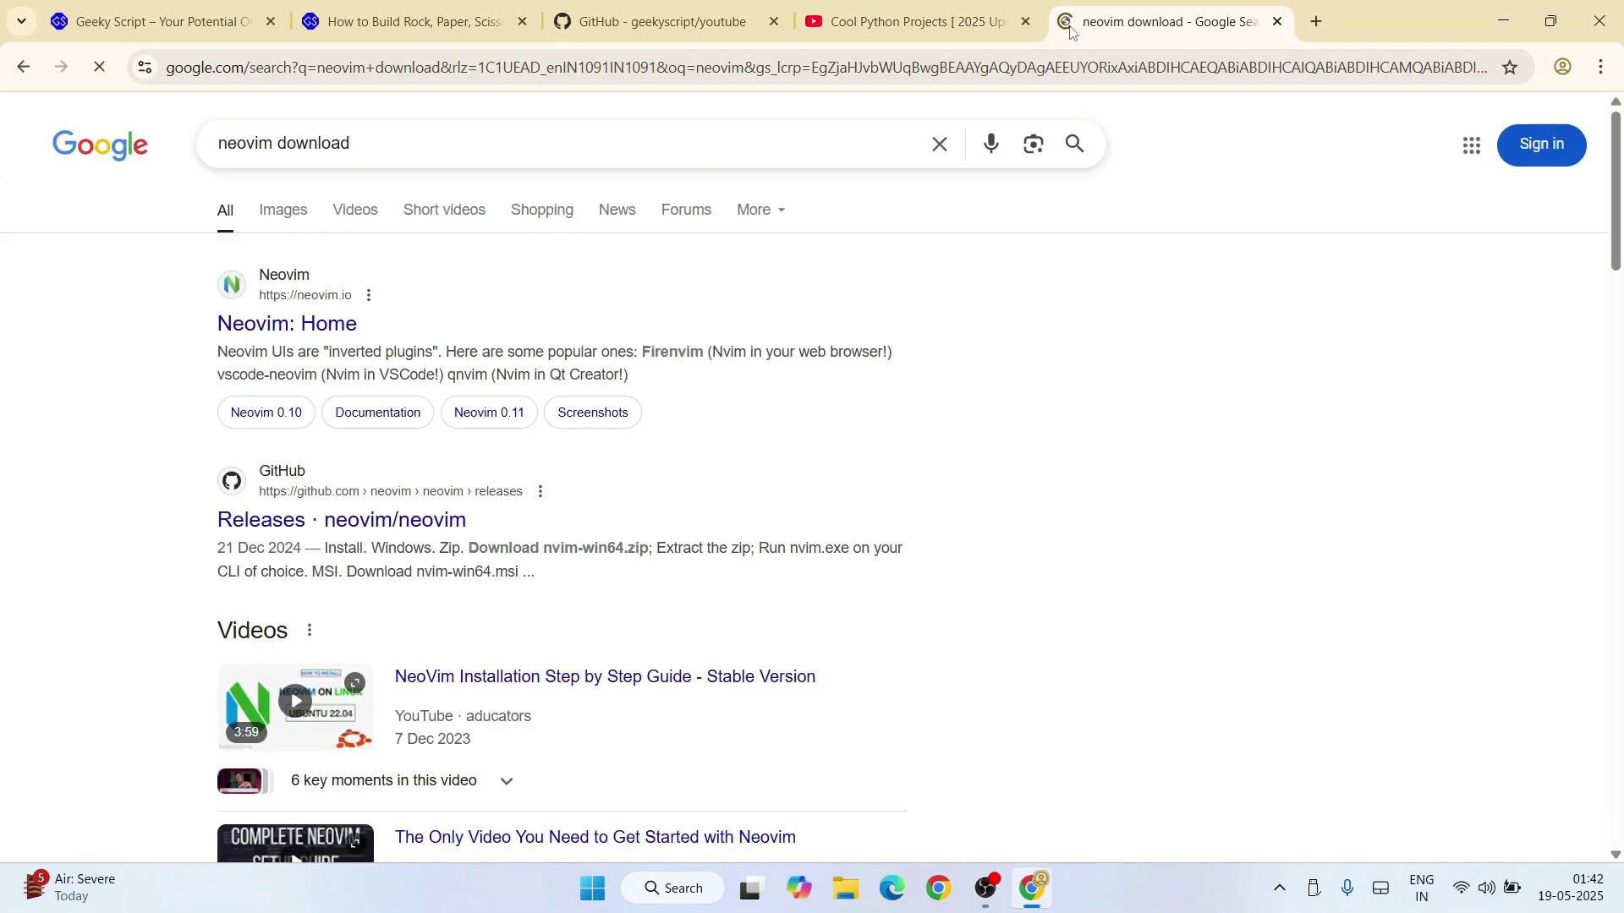
click(287, 325)
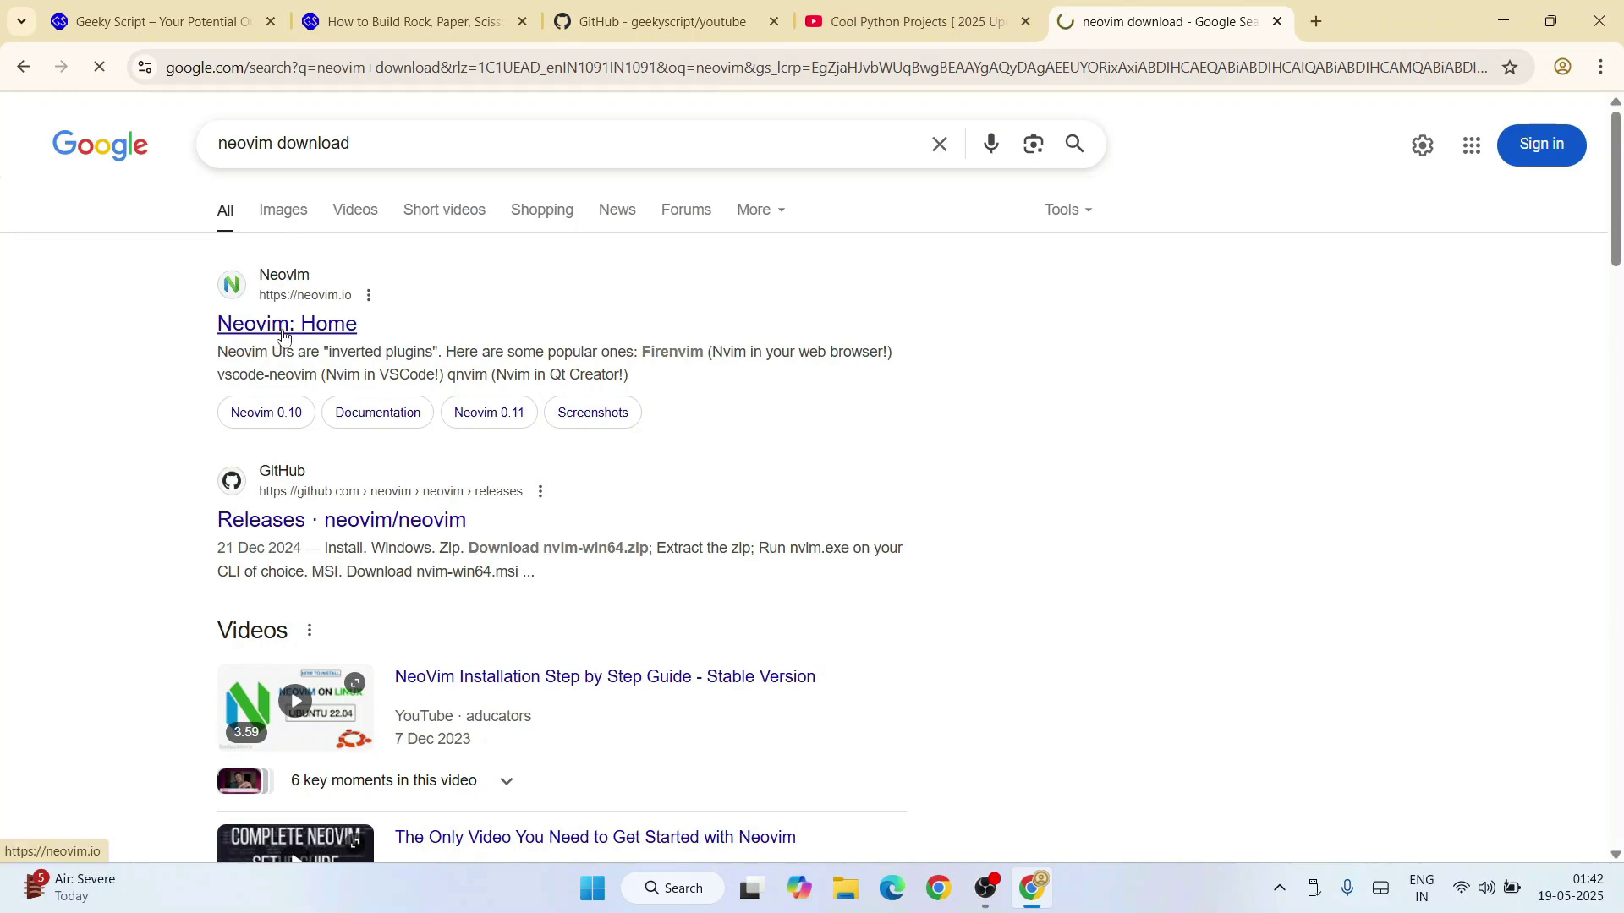
click(707, 300)
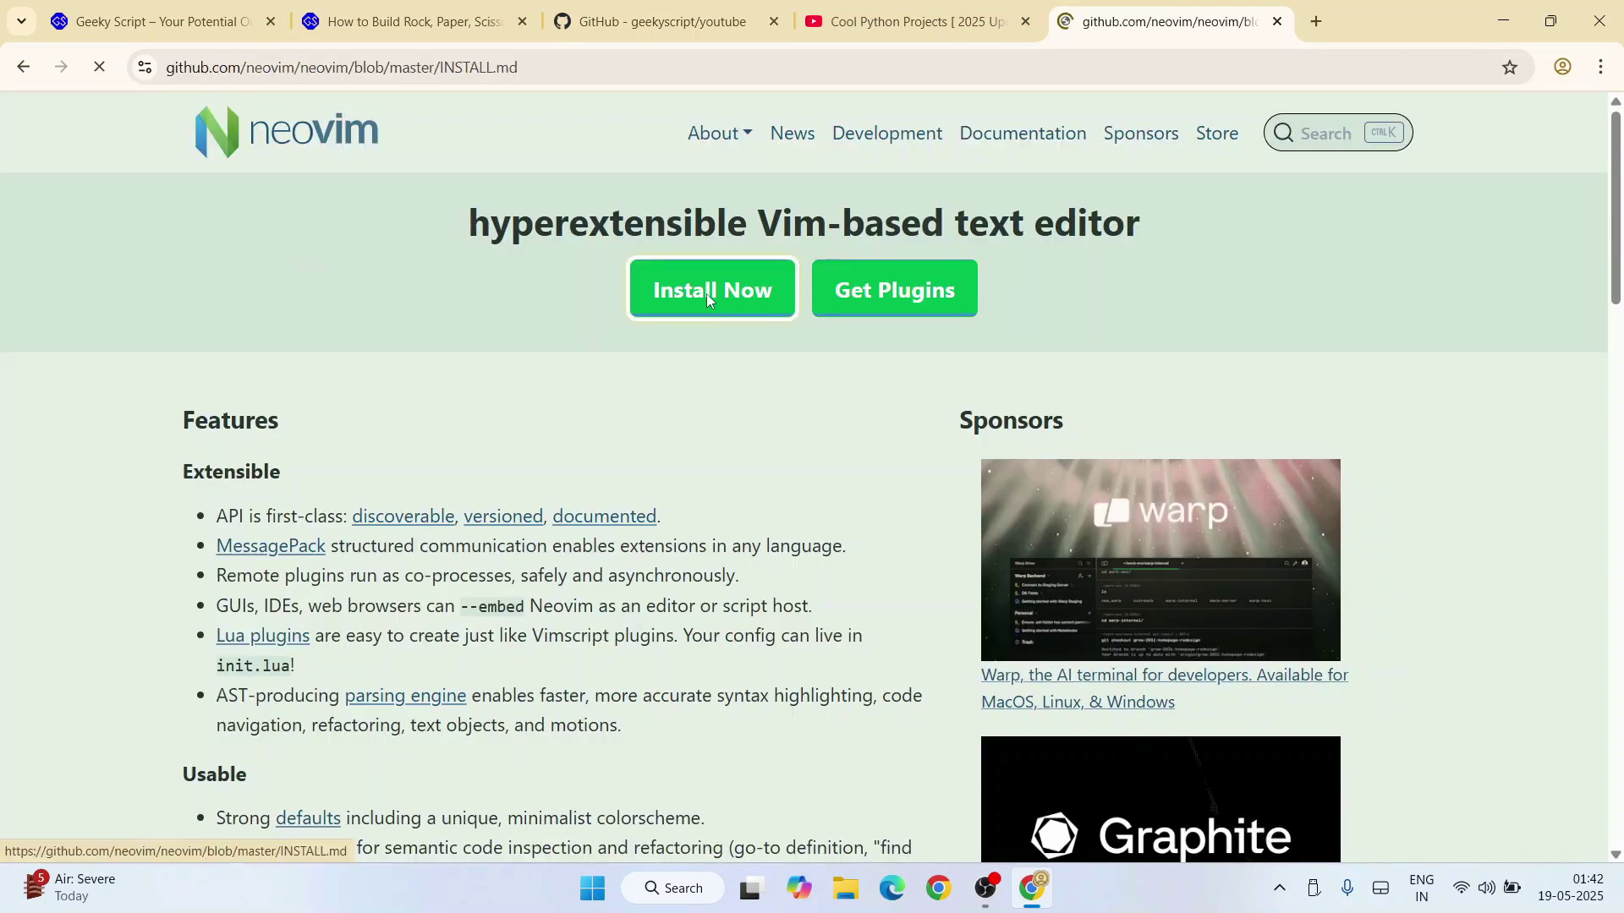
scroll(1063, 355, down, 1)
scroll(1063, 355, down, 2)
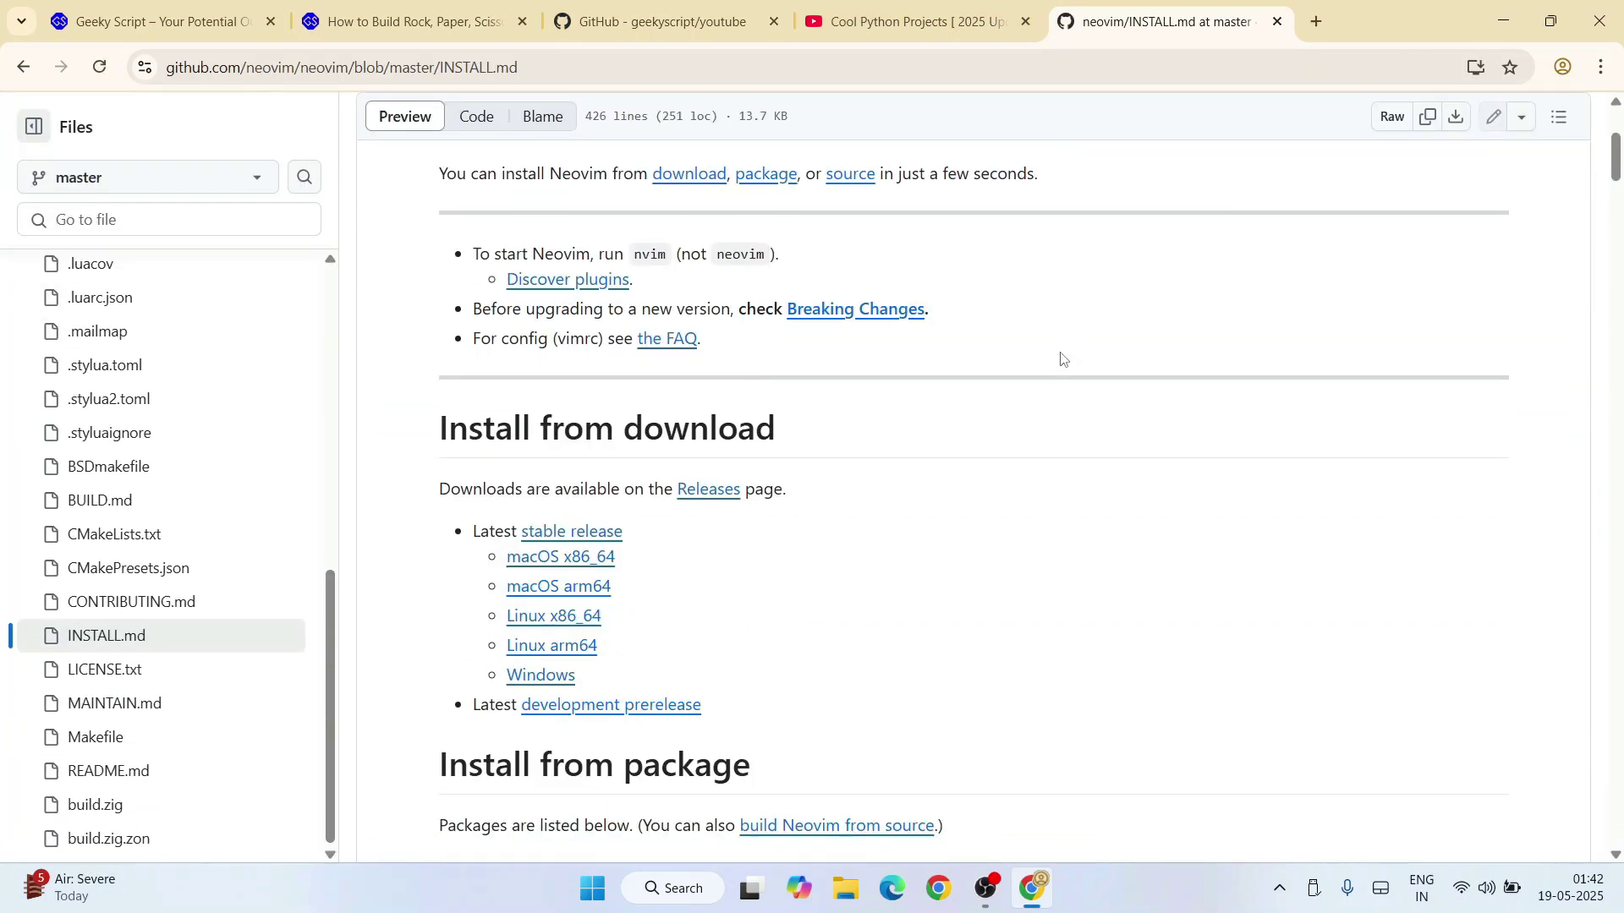
scroll(1063, 358, down, 2)
scroll(1058, 362, down, 1)
scroll(1058, 362, down, 1)
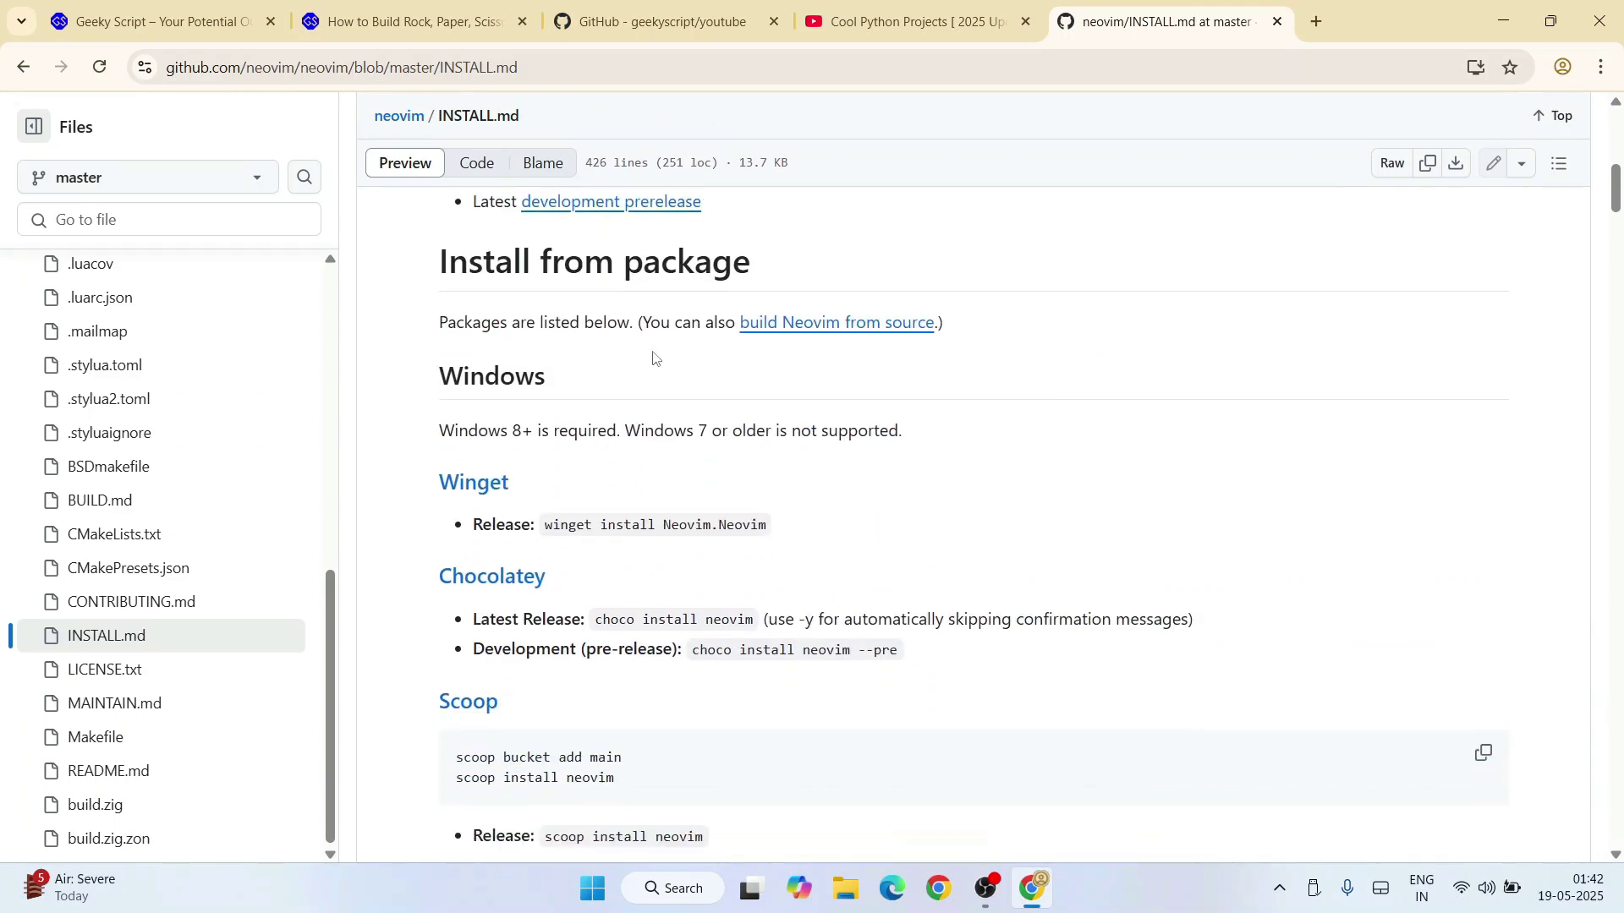
scroll(951, 460, down, 2)
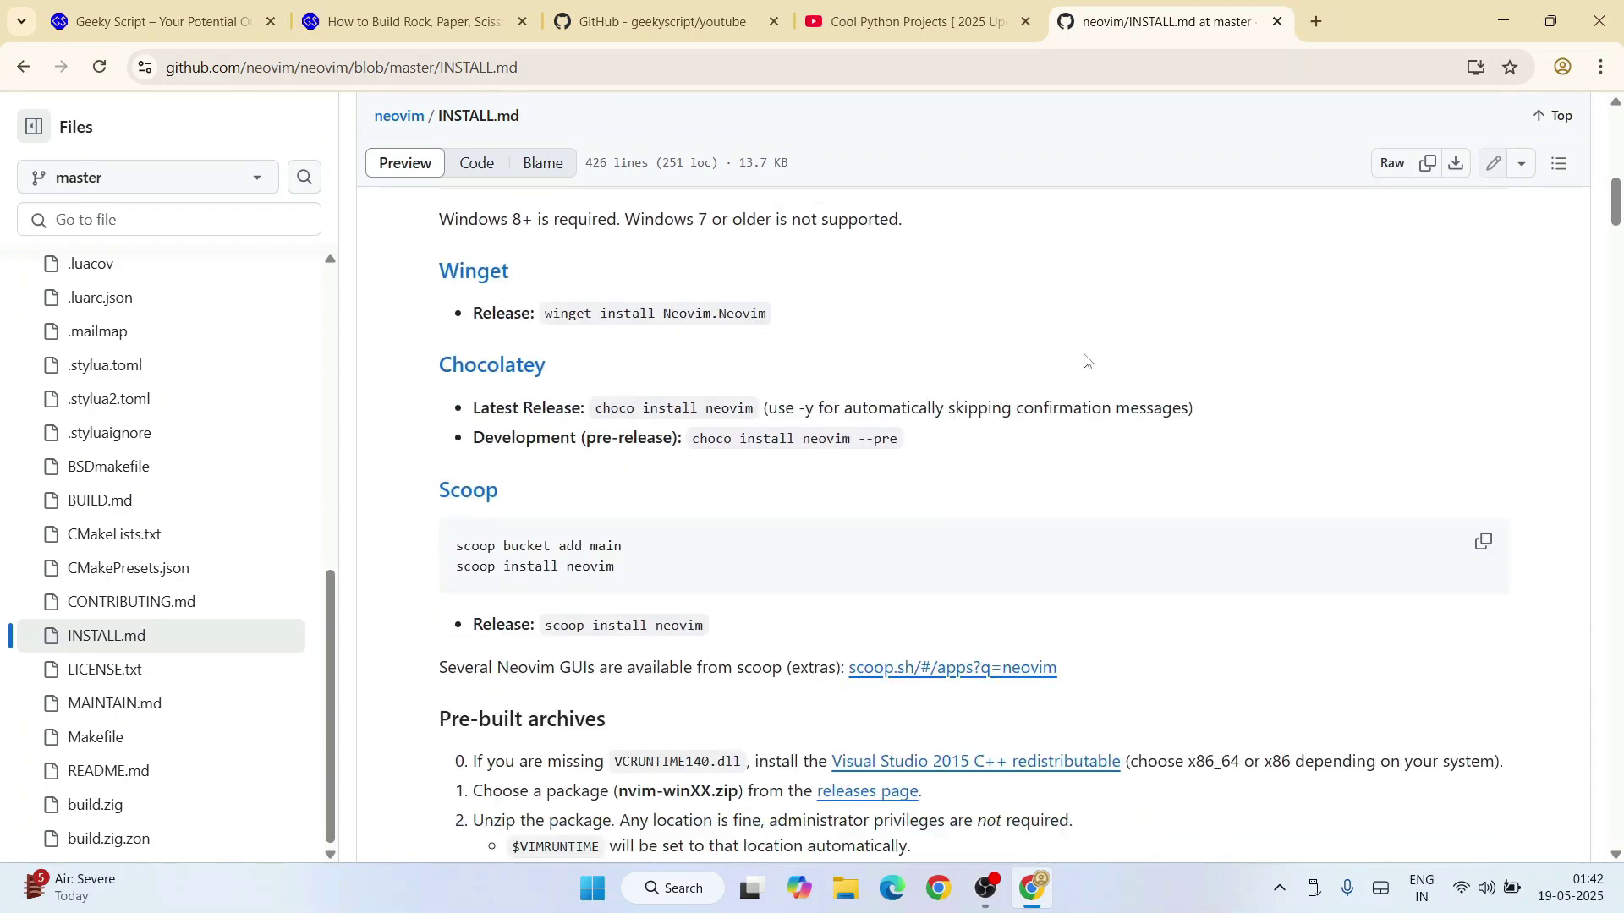
scroll(953, 466, up, 2)
scroll(913, 507, up, 1)
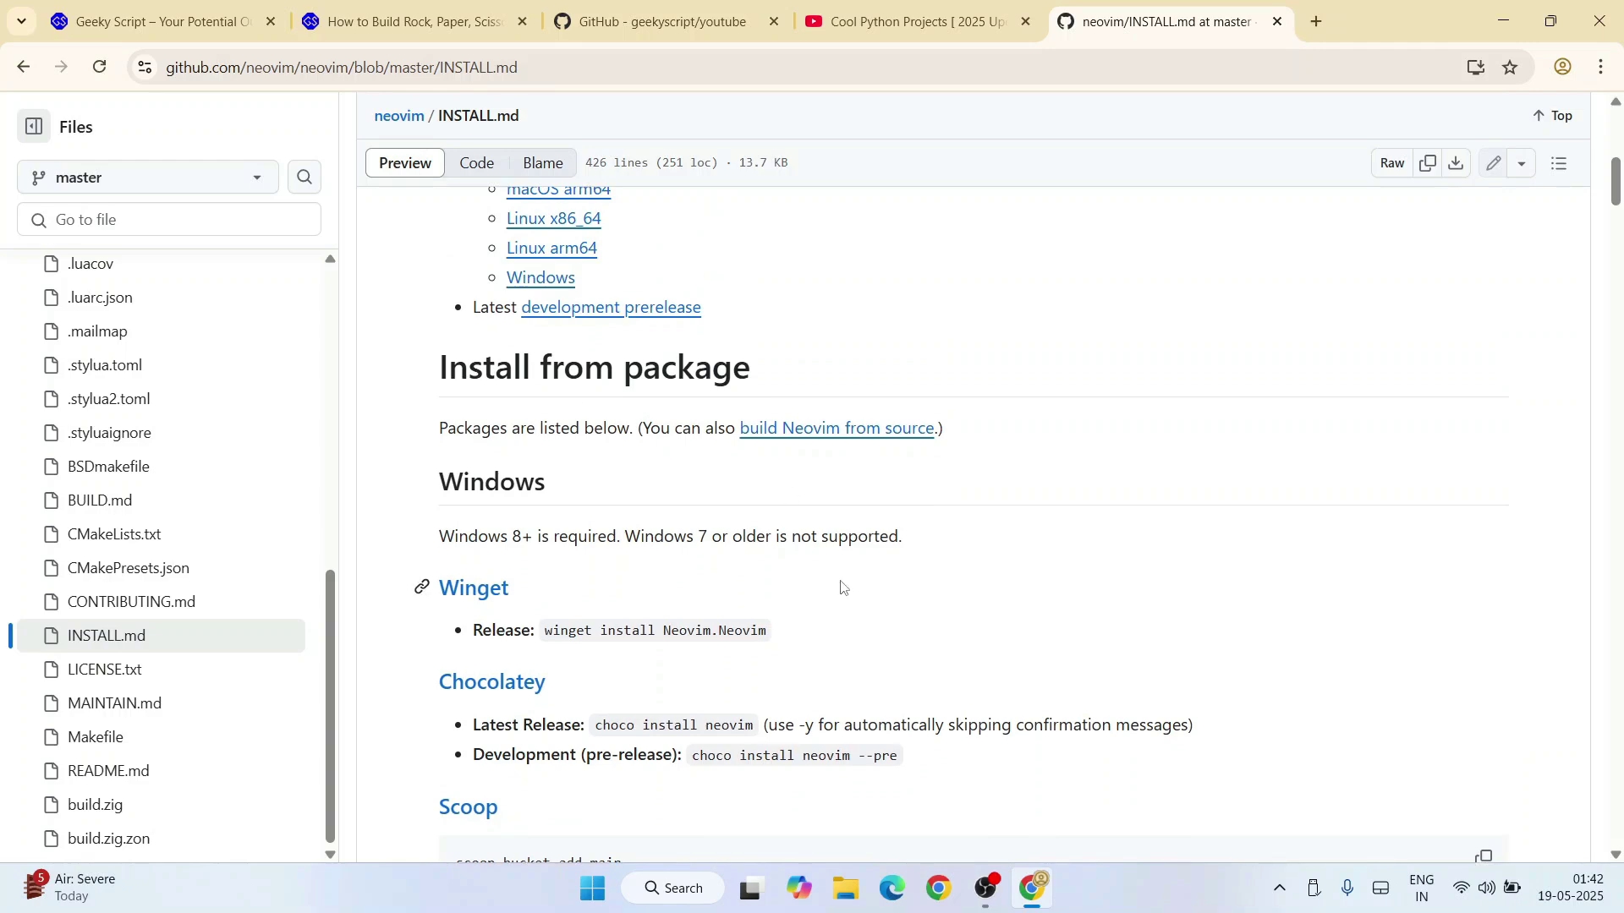
scroll(842, 484, down, 1)
scroll(840, 484, down, 1)
scroll(783, 469, up, 4)
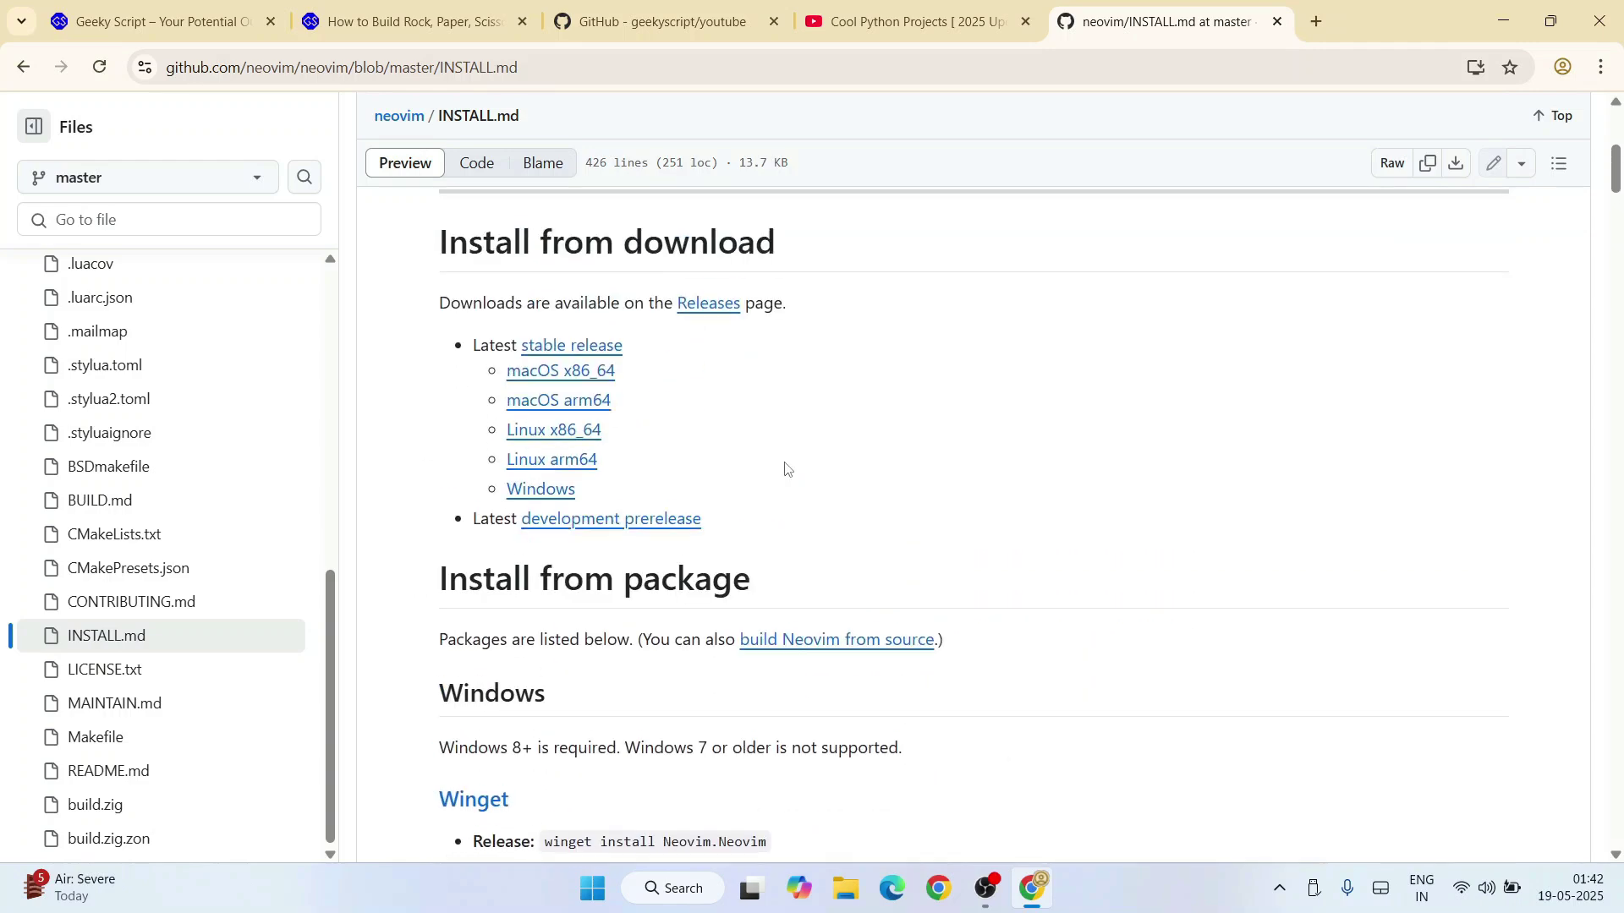
scroll(585, 414, up, 1)
scroll(749, 400, up, 1)
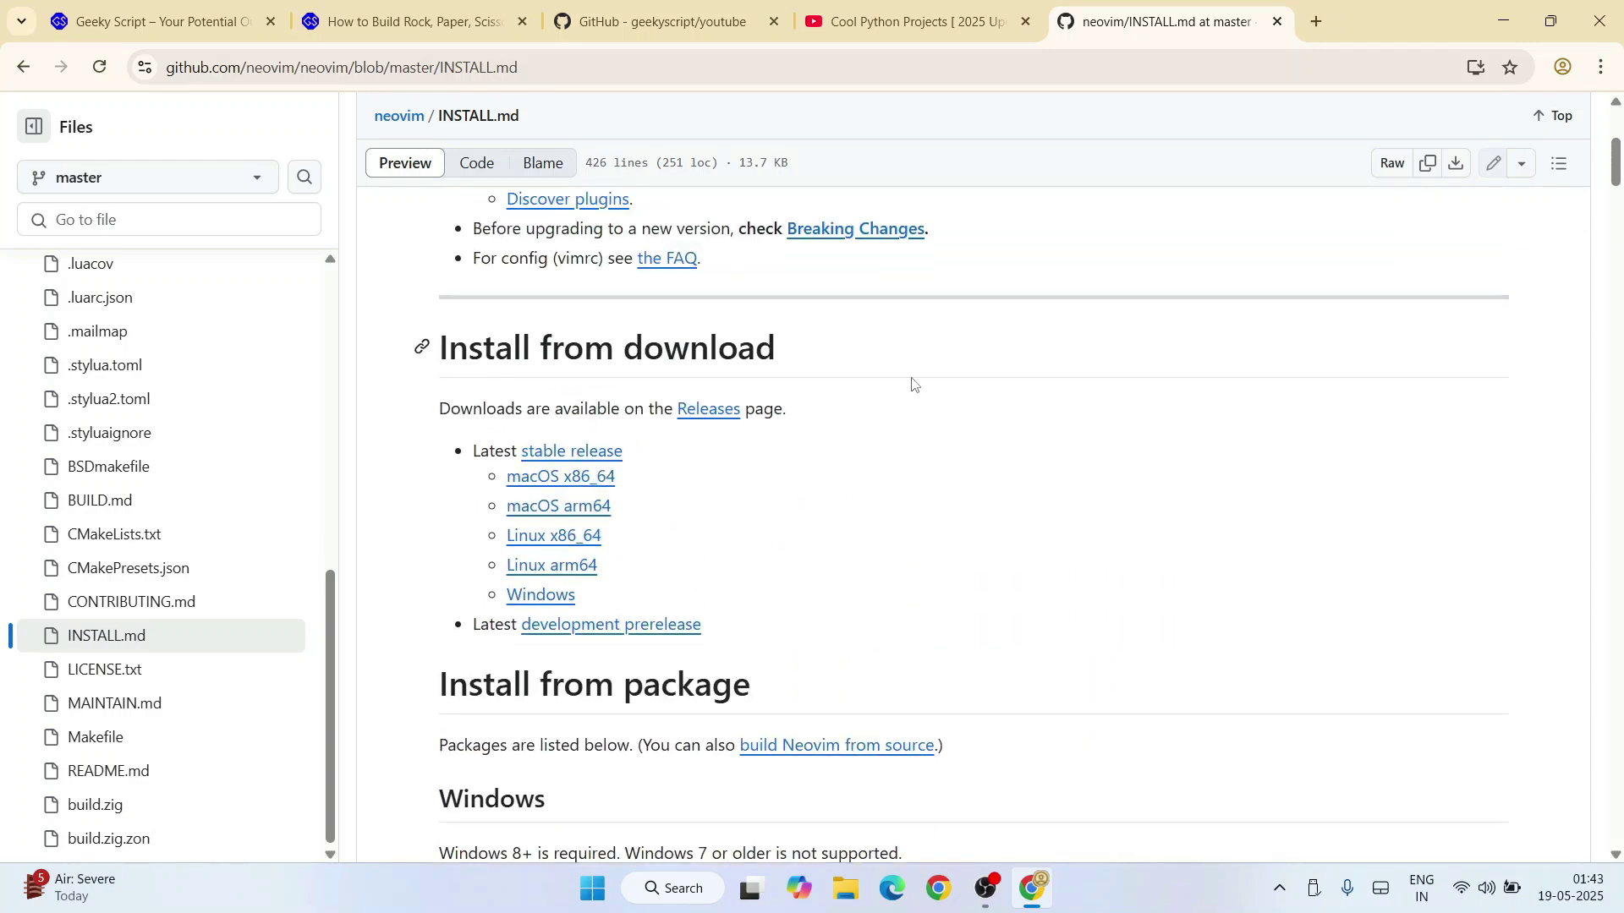
scroll(1084, 404, down, 2)
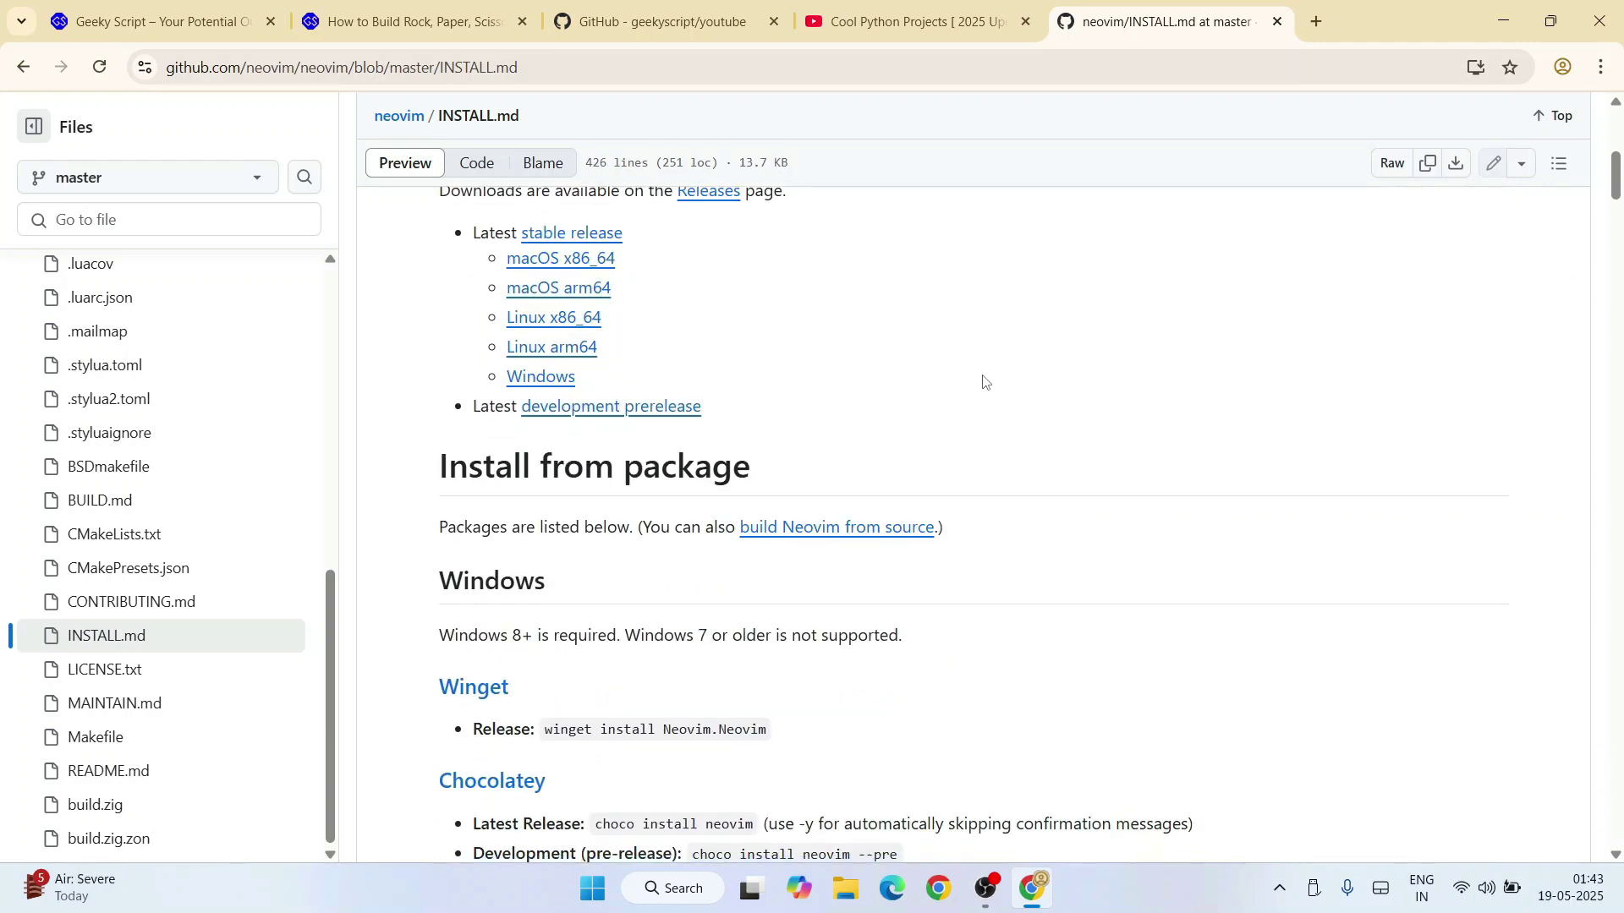
scroll(982, 378, down, 2)
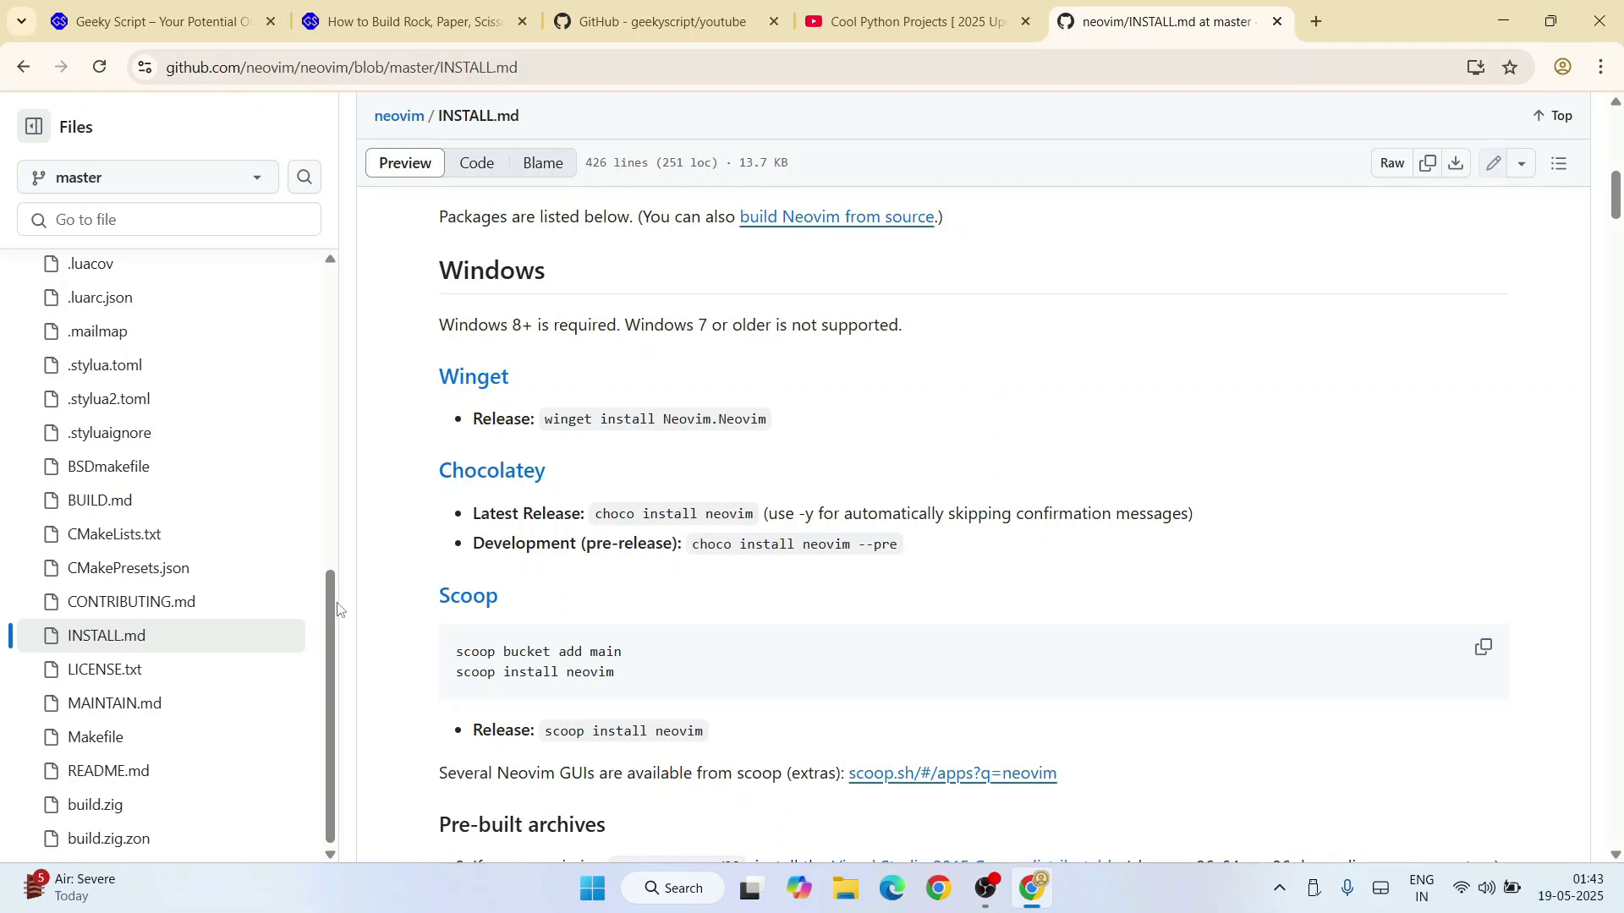
scroll(561, 543, down, 2)
scroll(634, 508, down, 1)
scroll(685, 495, down, 1)
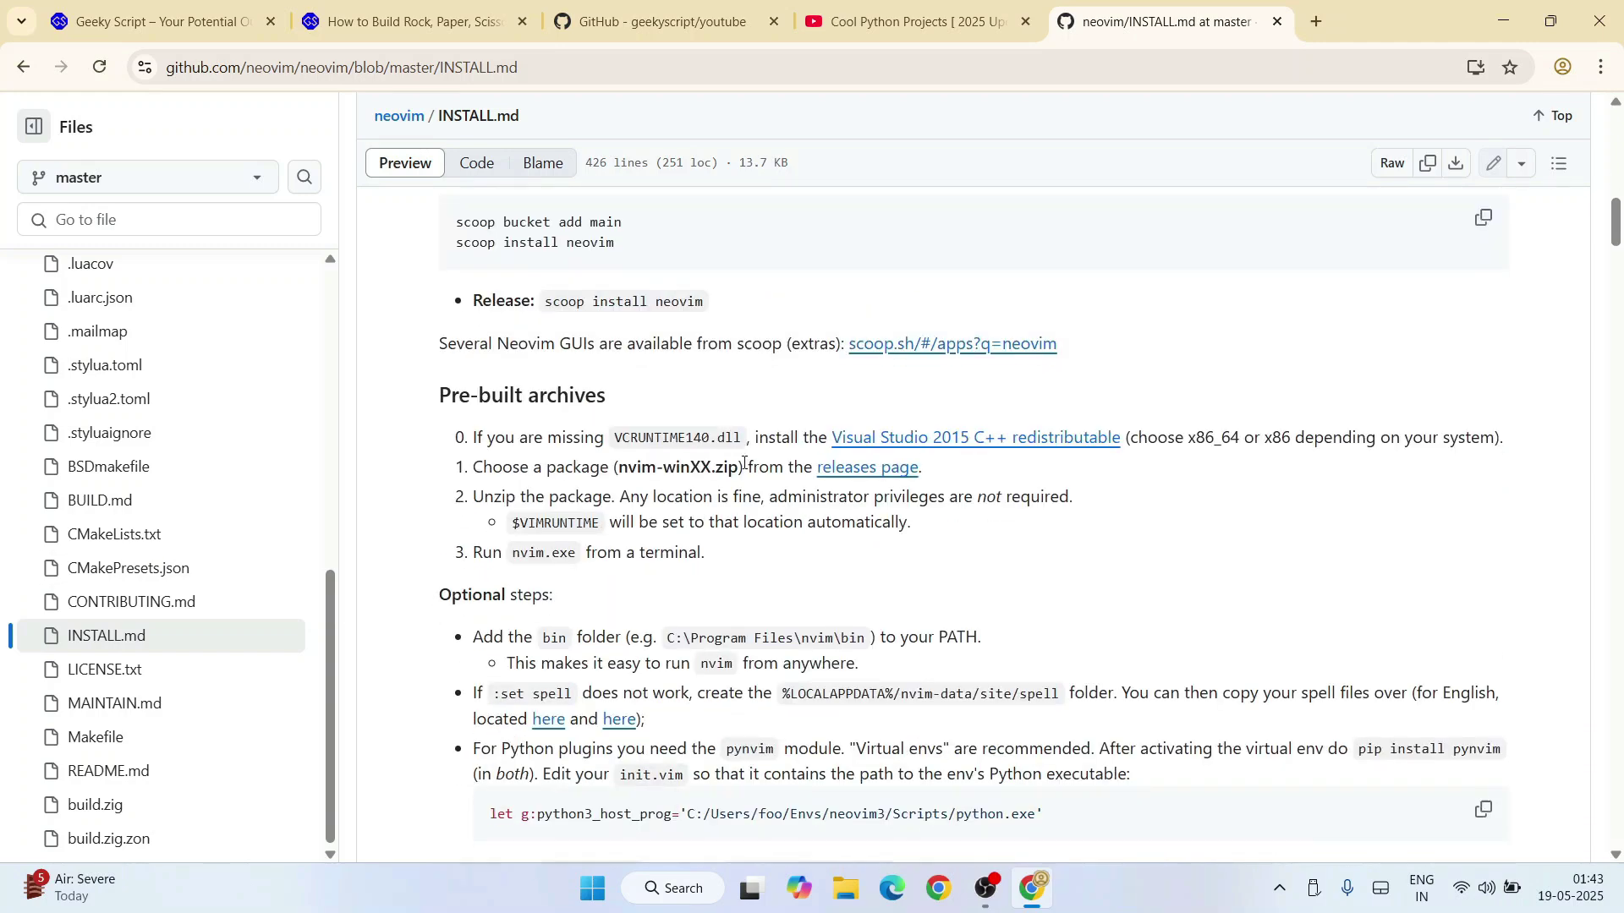
scroll(732, 473, down, 3)
scroll(732, 473, down, 2)
scroll(710, 448, up, 3)
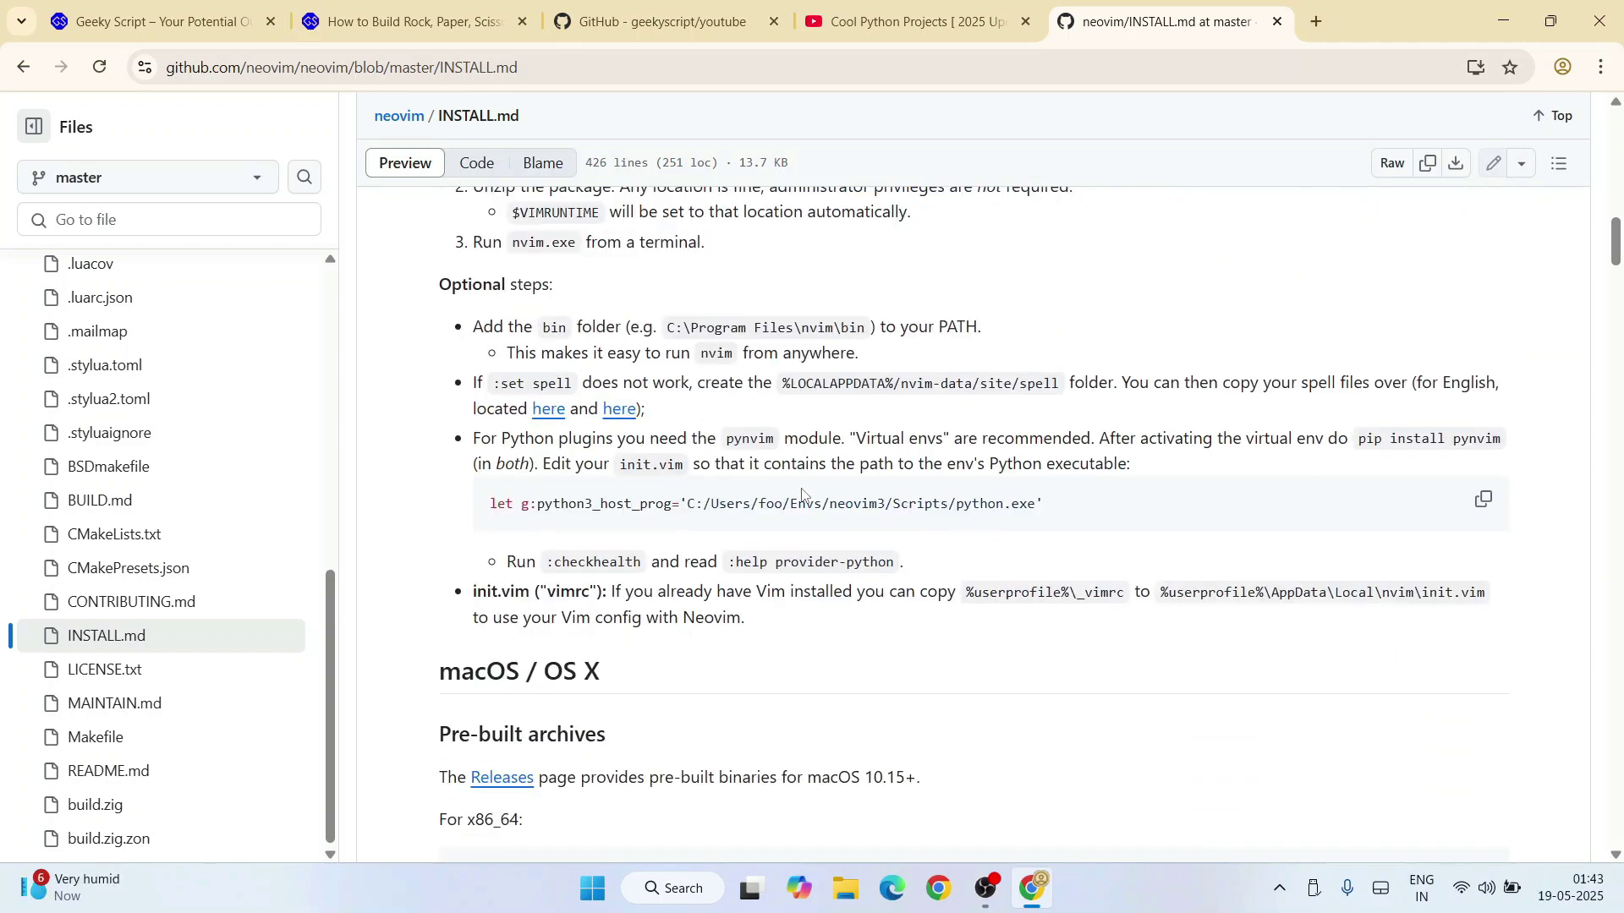
scroll(813, 490, down, 2)
scroll(703, 616, down, 3)
scroll(834, 447, down, 4)
scroll(612, 428, down, 1)
scroll(612, 428, down, 4)
scroll(772, 460, down, 3)
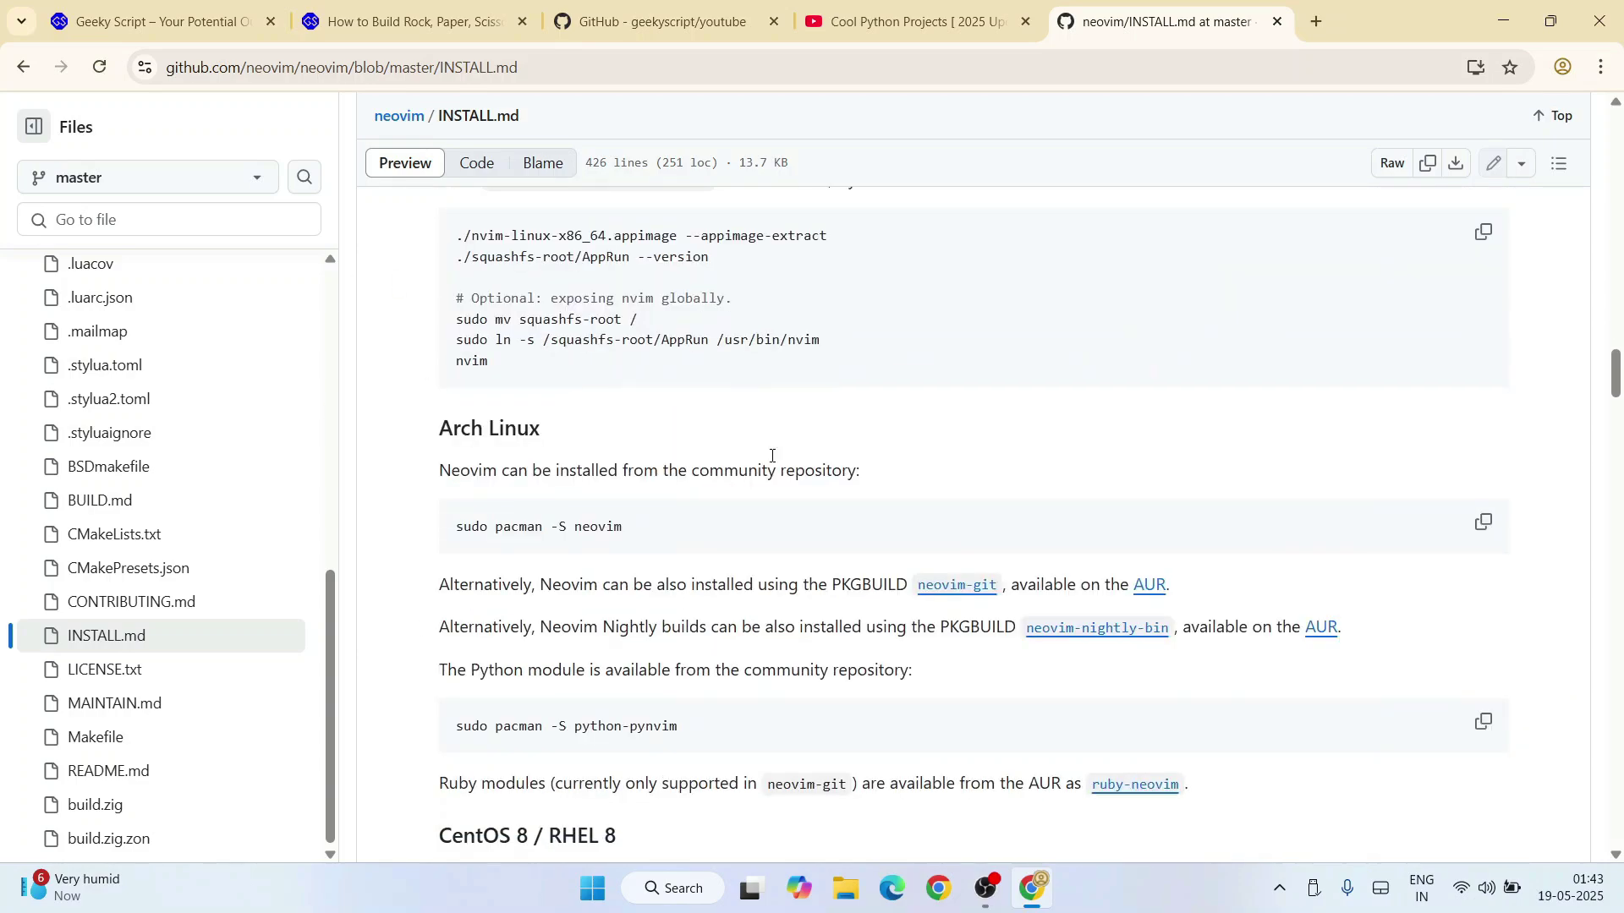
scroll(772, 461, down, 2)
scroll(770, 462, down, 4)
scroll(771, 463, down, 2)
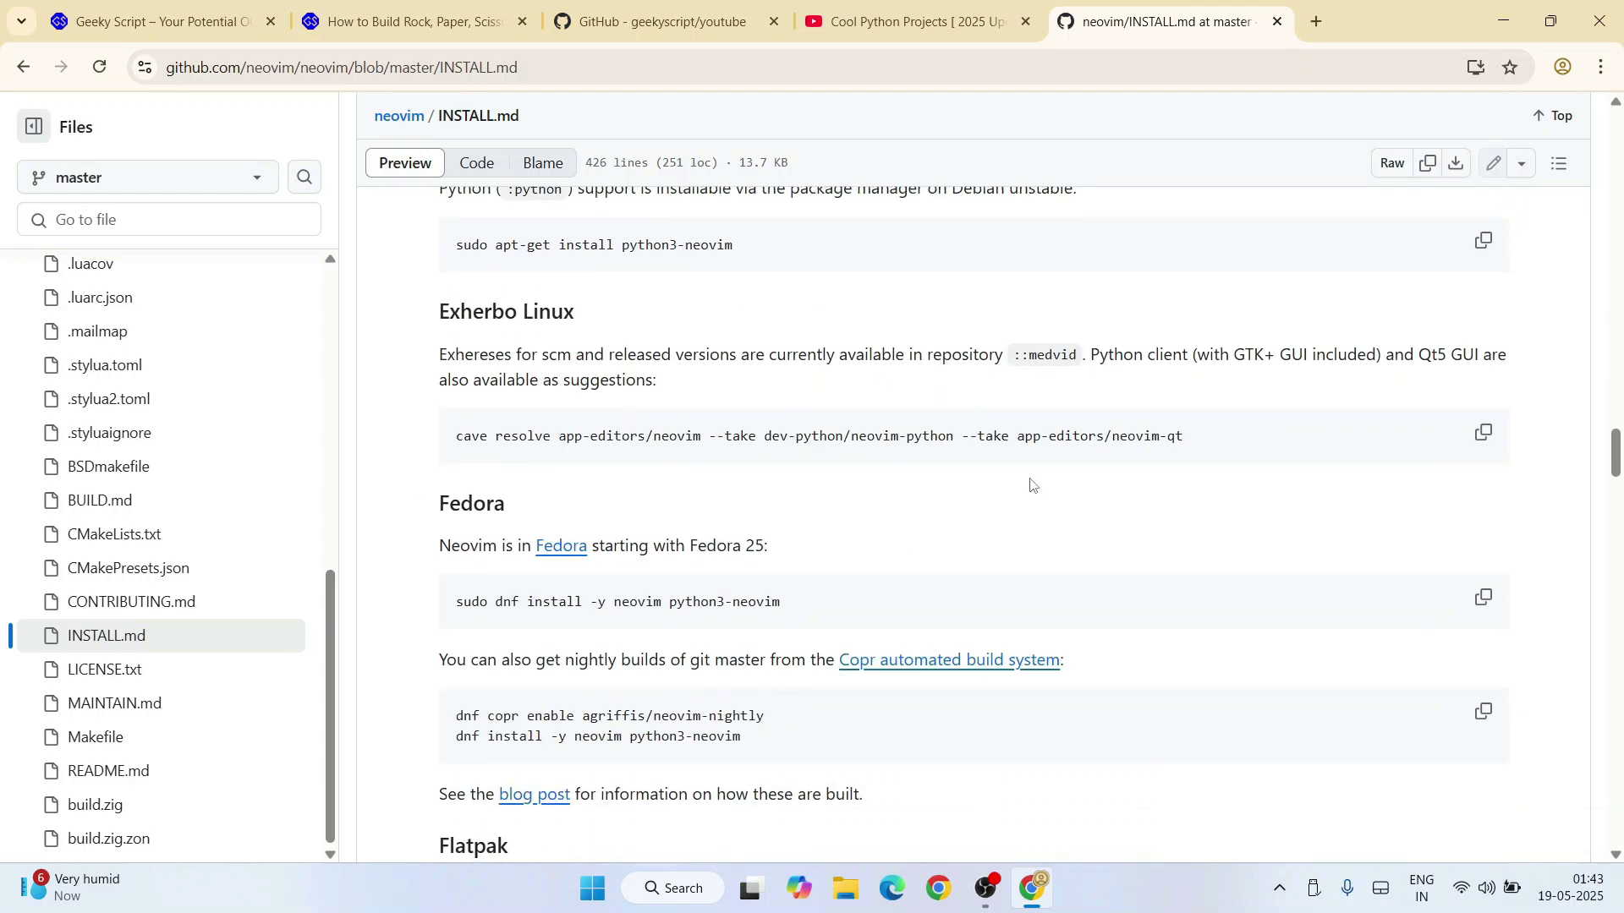
scroll(1029, 483, down, 4)
scroll(960, 592, down, 2)
drag(1607, 545, 1613, 115)
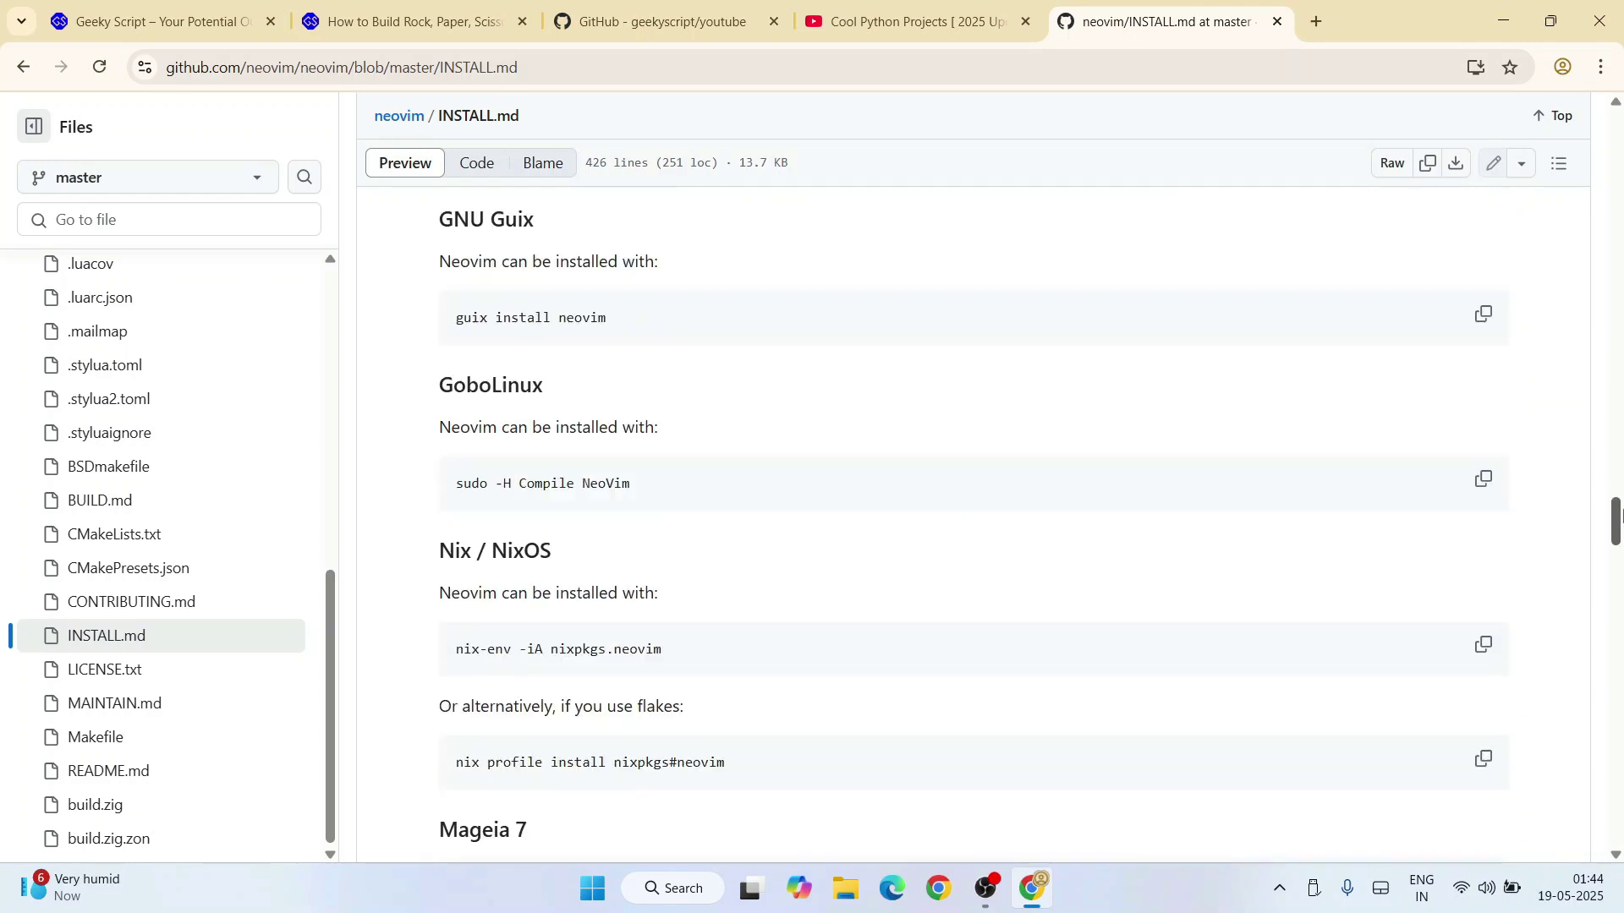
scroll(841, 447, down, 2)
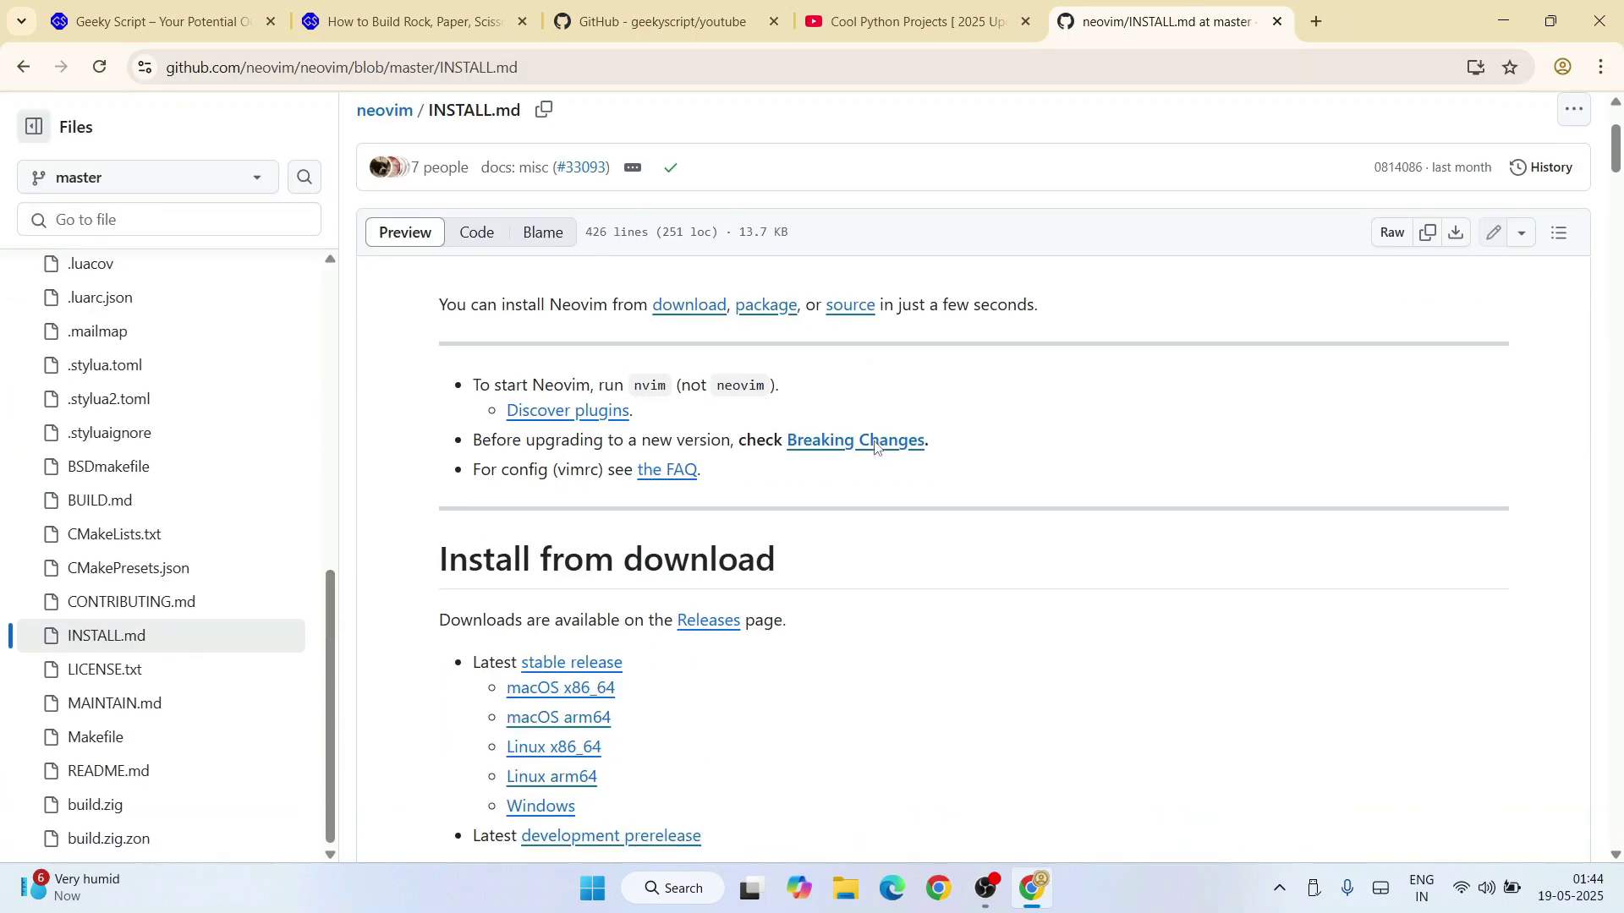
scroll(874, 440, down, 1)
scroll(871, 453, down, 1)
Step: Highlight the Install from download heading in Neovim's INSTALL.md
drag(450, 349, 1002, 341)
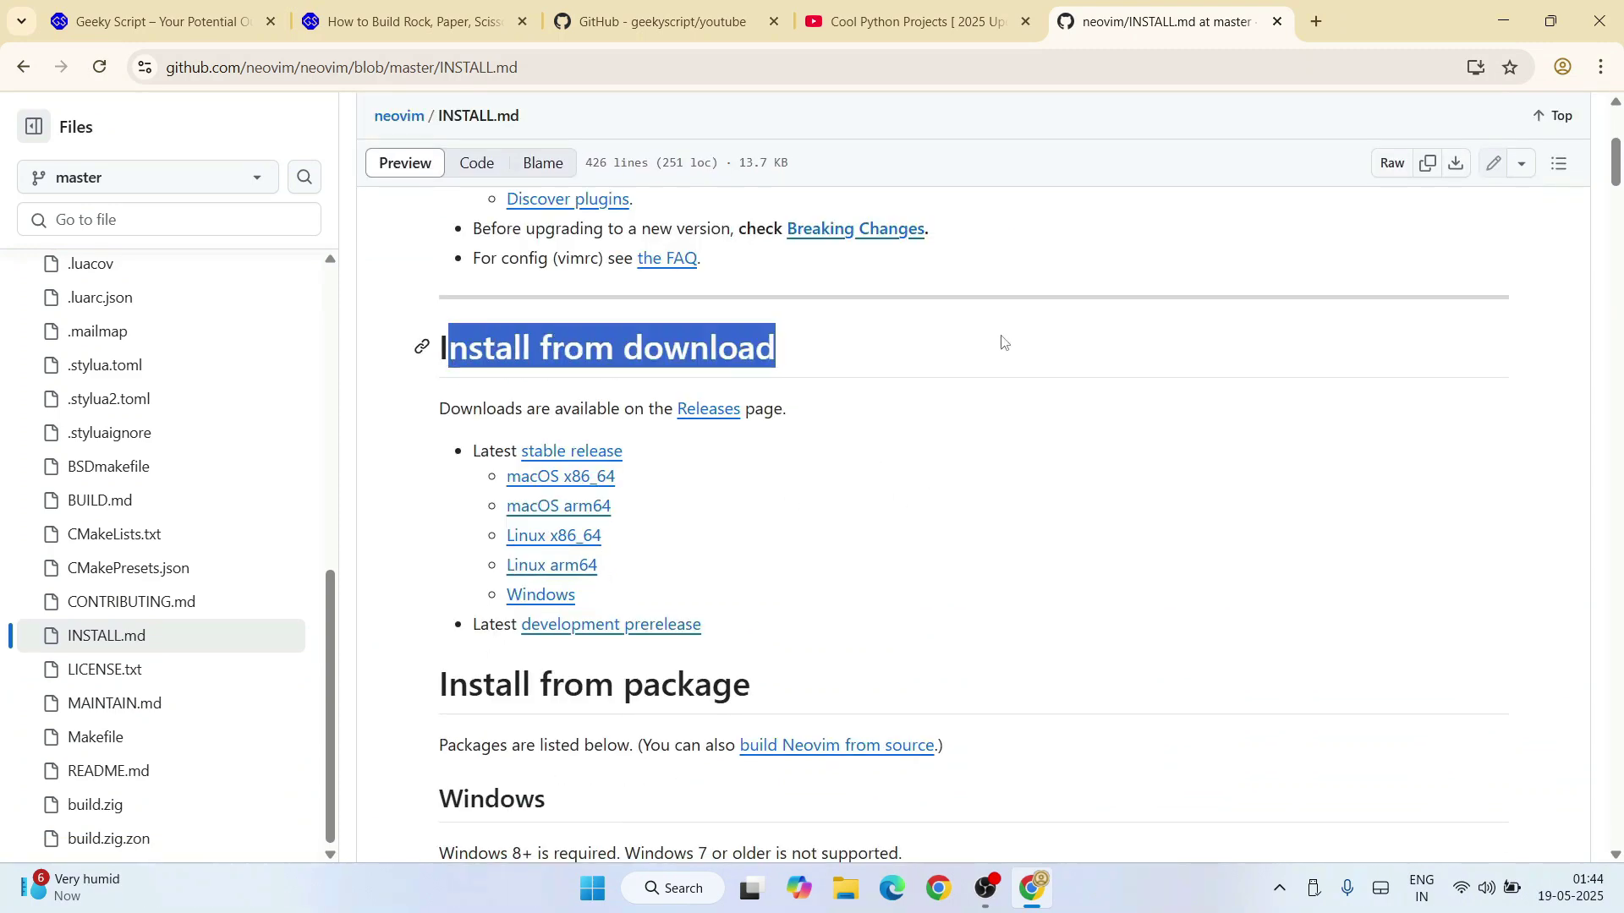
Step: Download nvim-win64.msi from the Windows release link and launch the installer
click(976, 341)
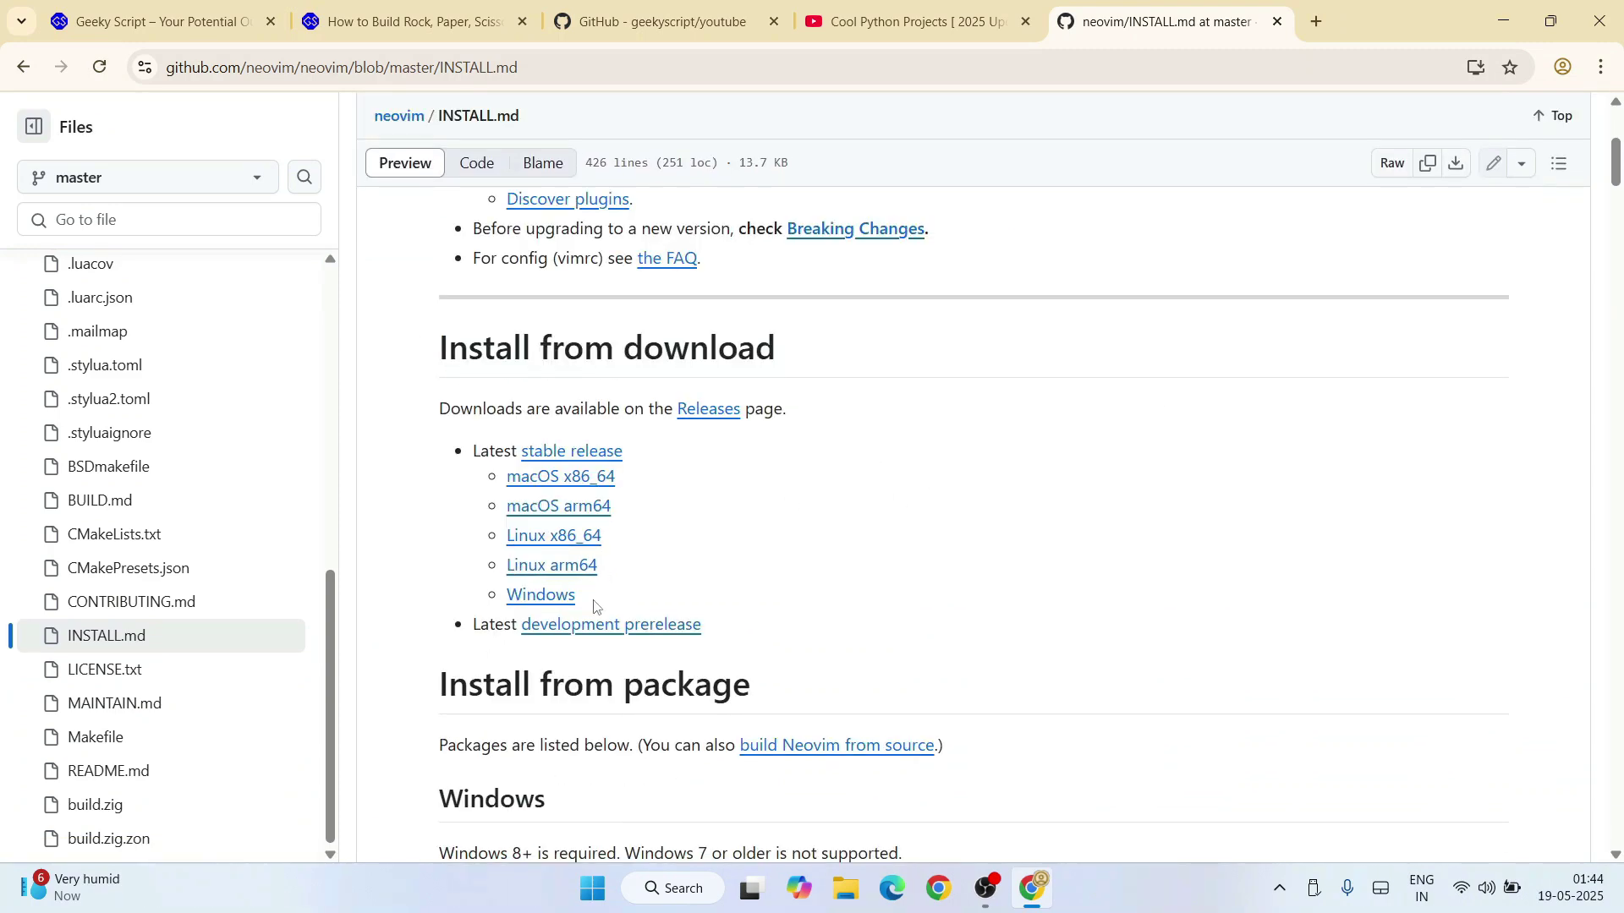
click(551, 602)
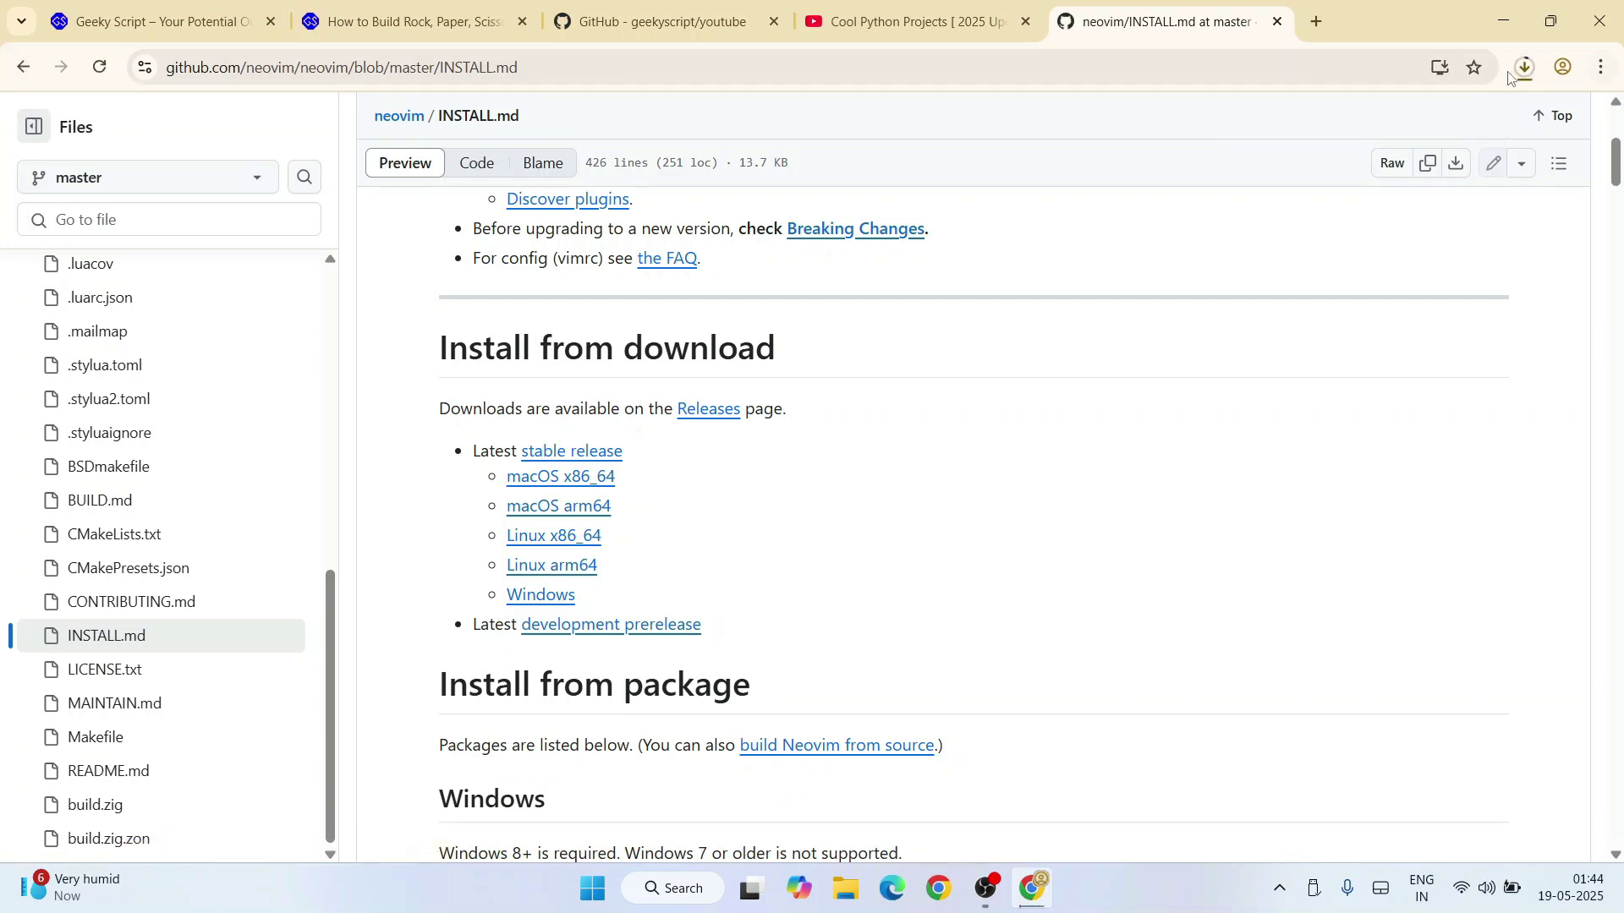
click(1523, 70)
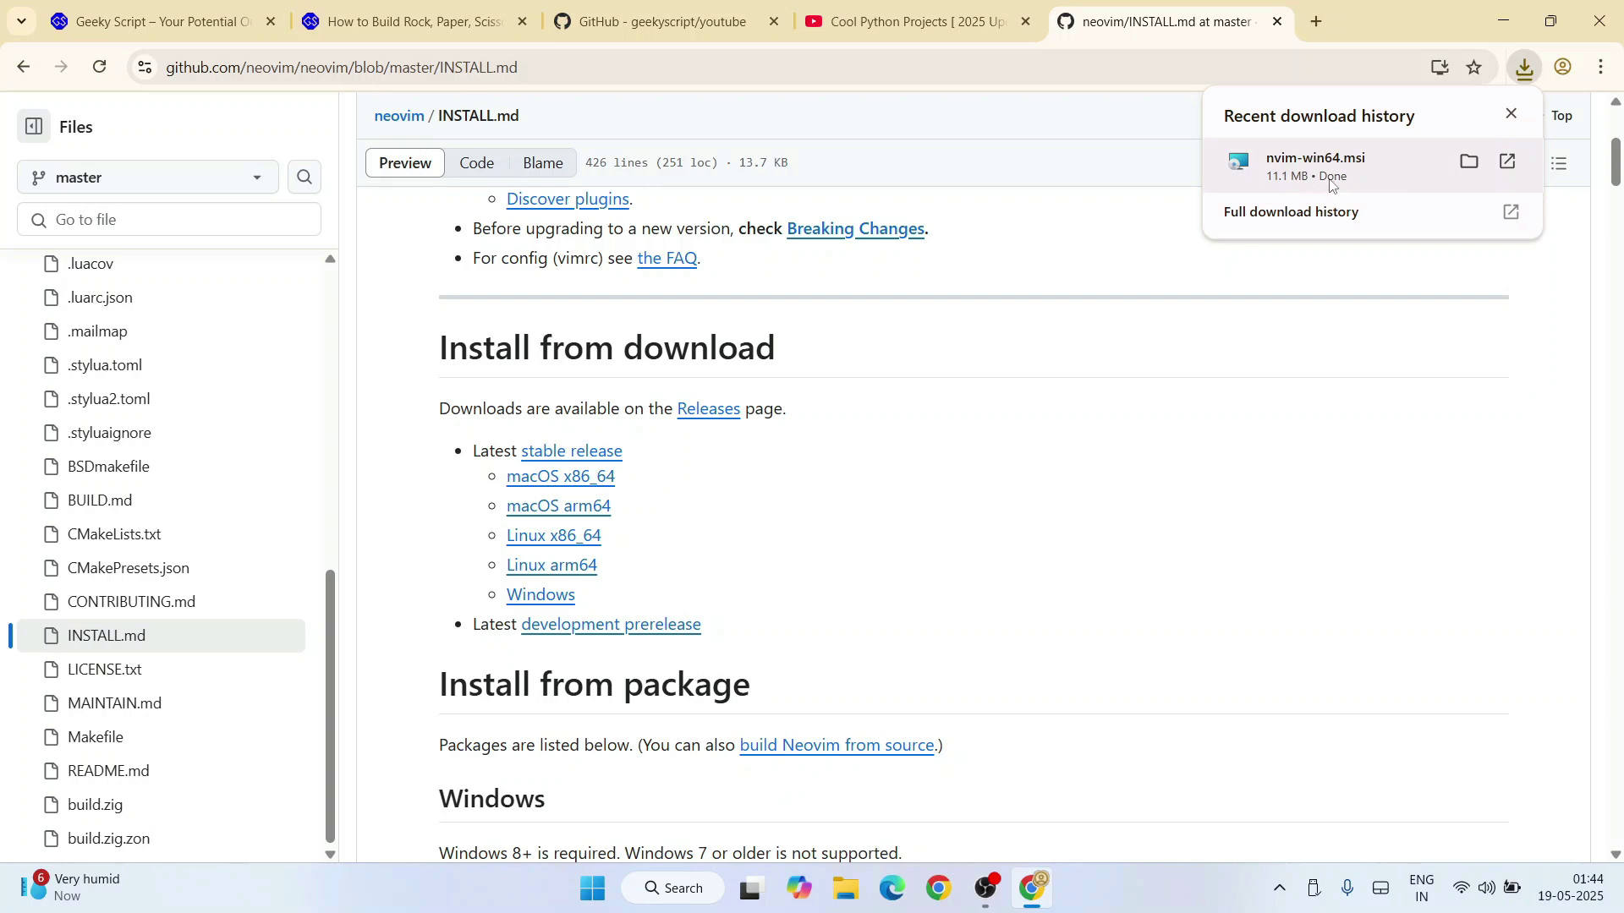
click(1326, 177)
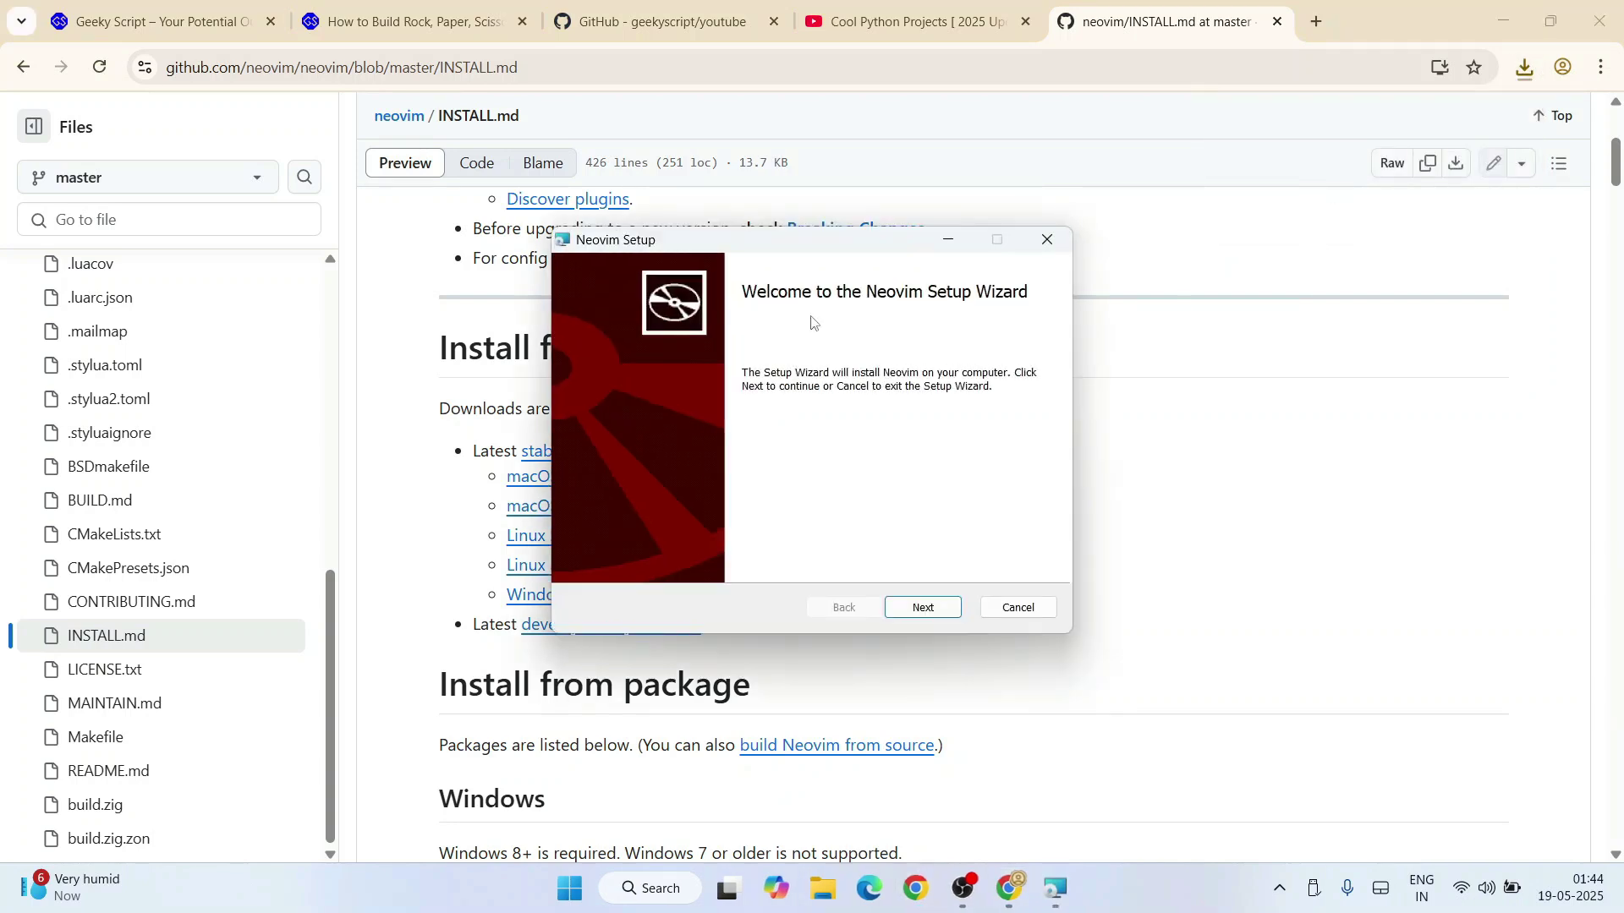
Step: Accept the license, install Neovim to C:\Program Files\Neovim\, and finish the wizard
click(927, 612)
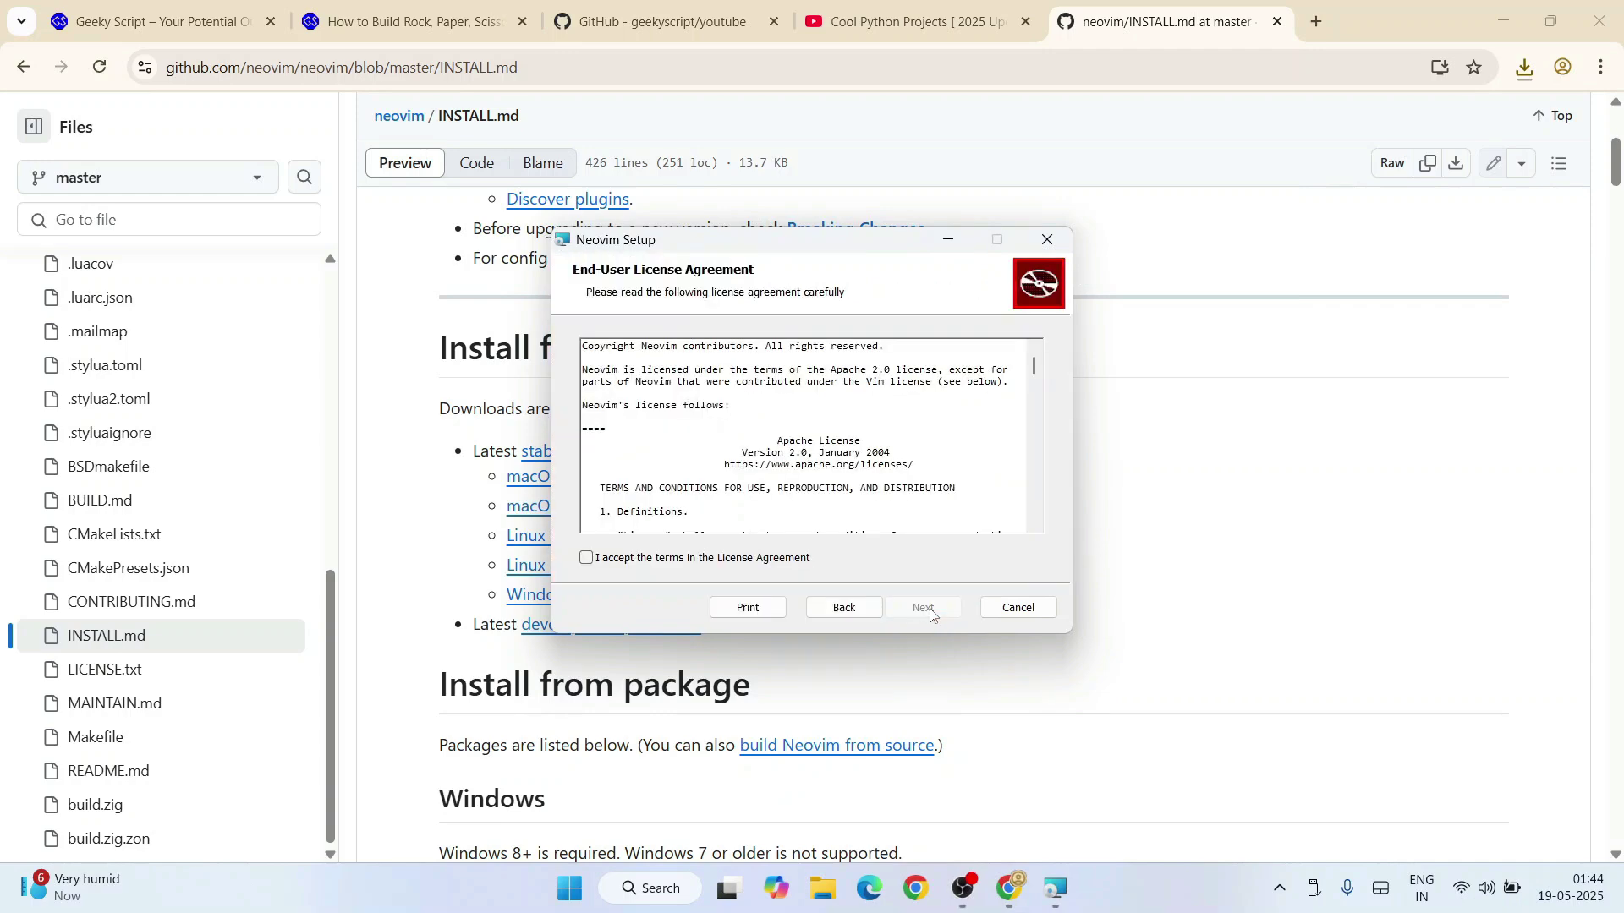
click(673, 558)
scroll(900, 428, down, 2)
scroll(900, 428, down, 6)
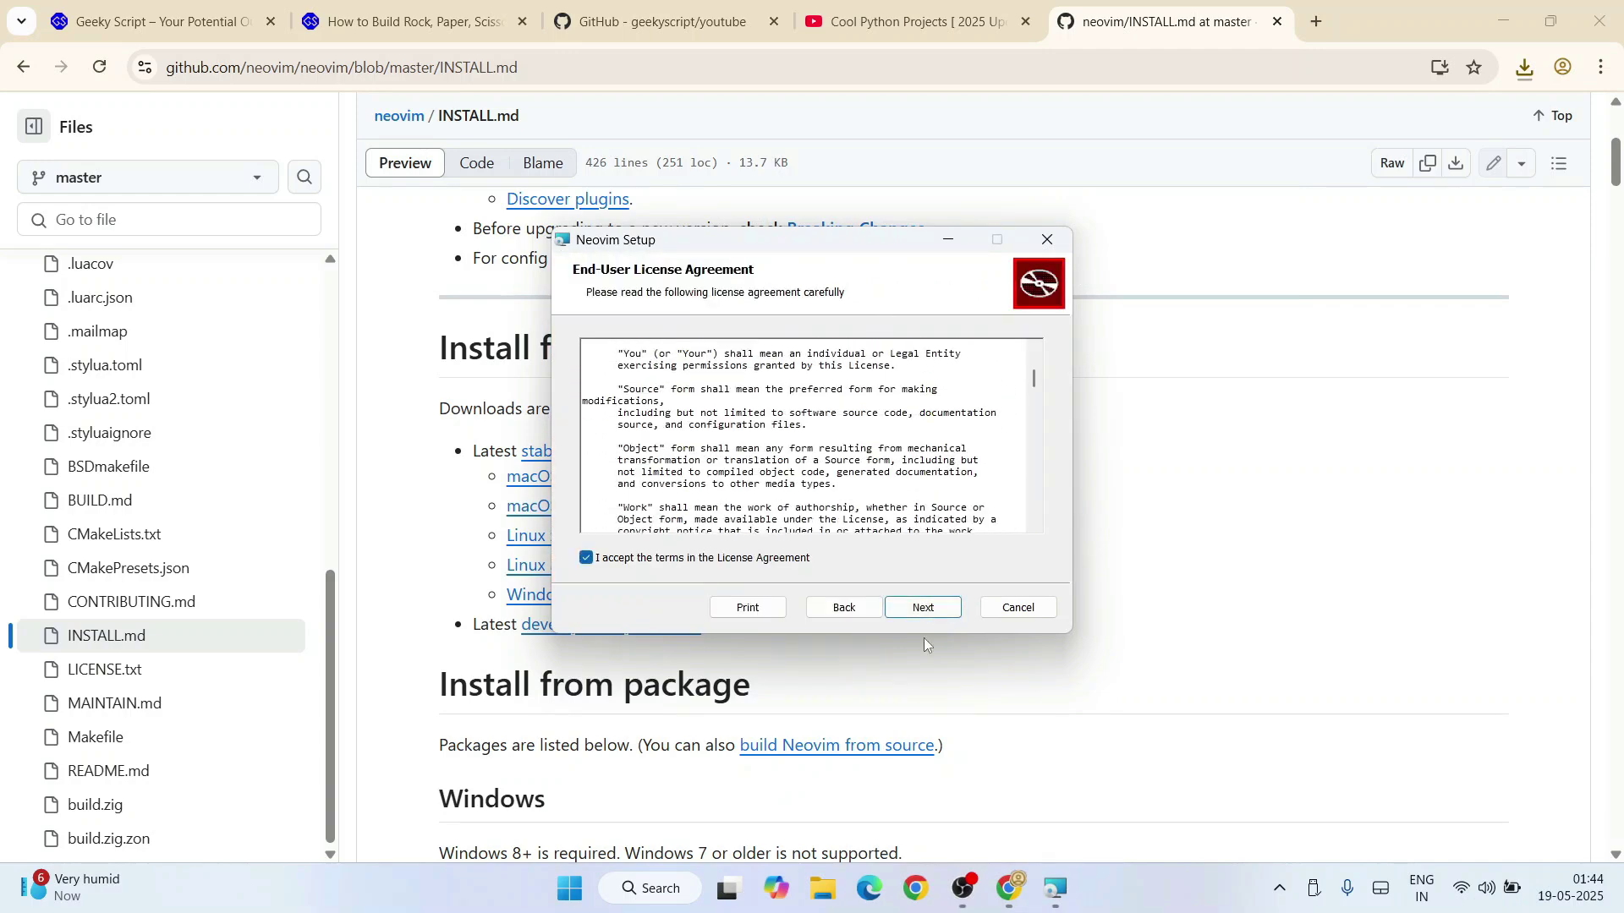
scroll(907, 483, down, 4)
click(923, 609)
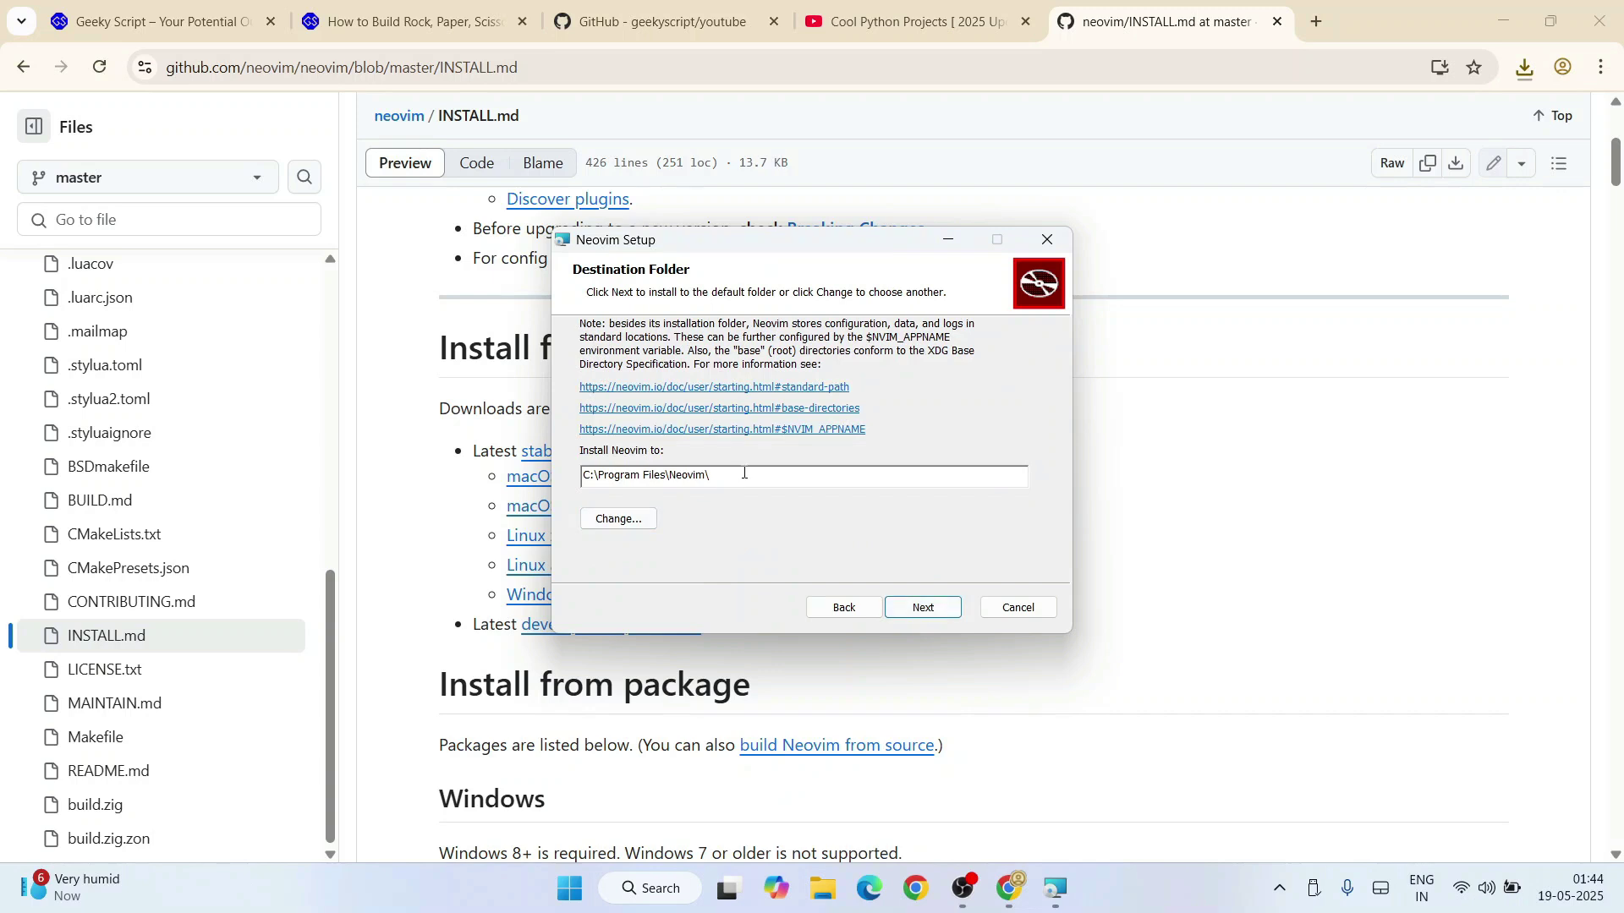
click(720, 483)
click(923, 610)
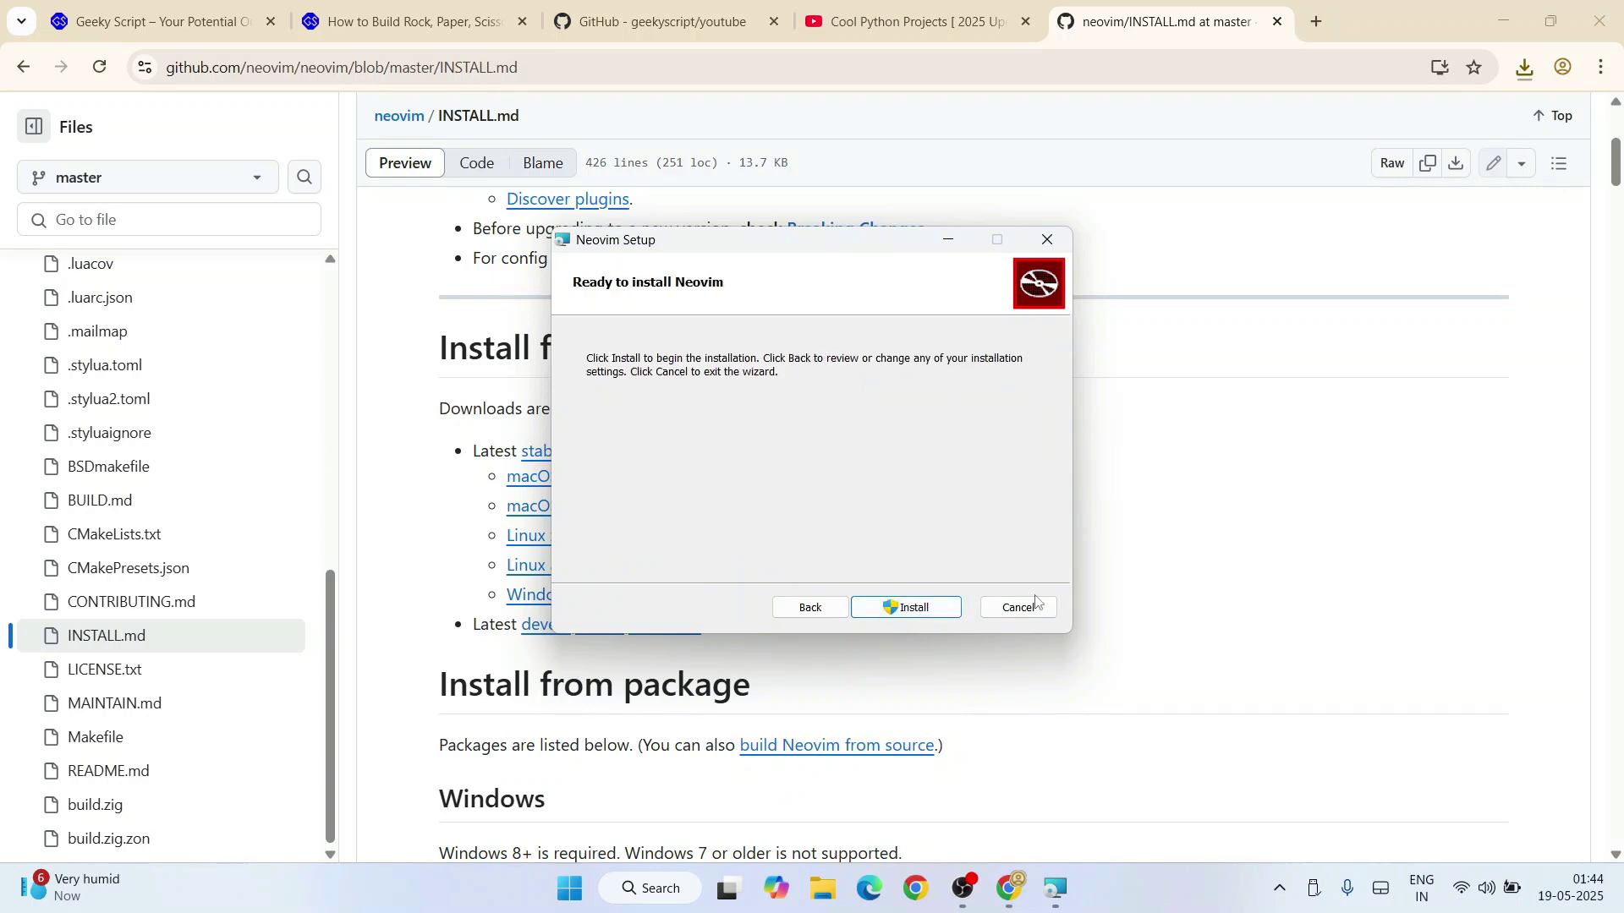
click(913, 611)
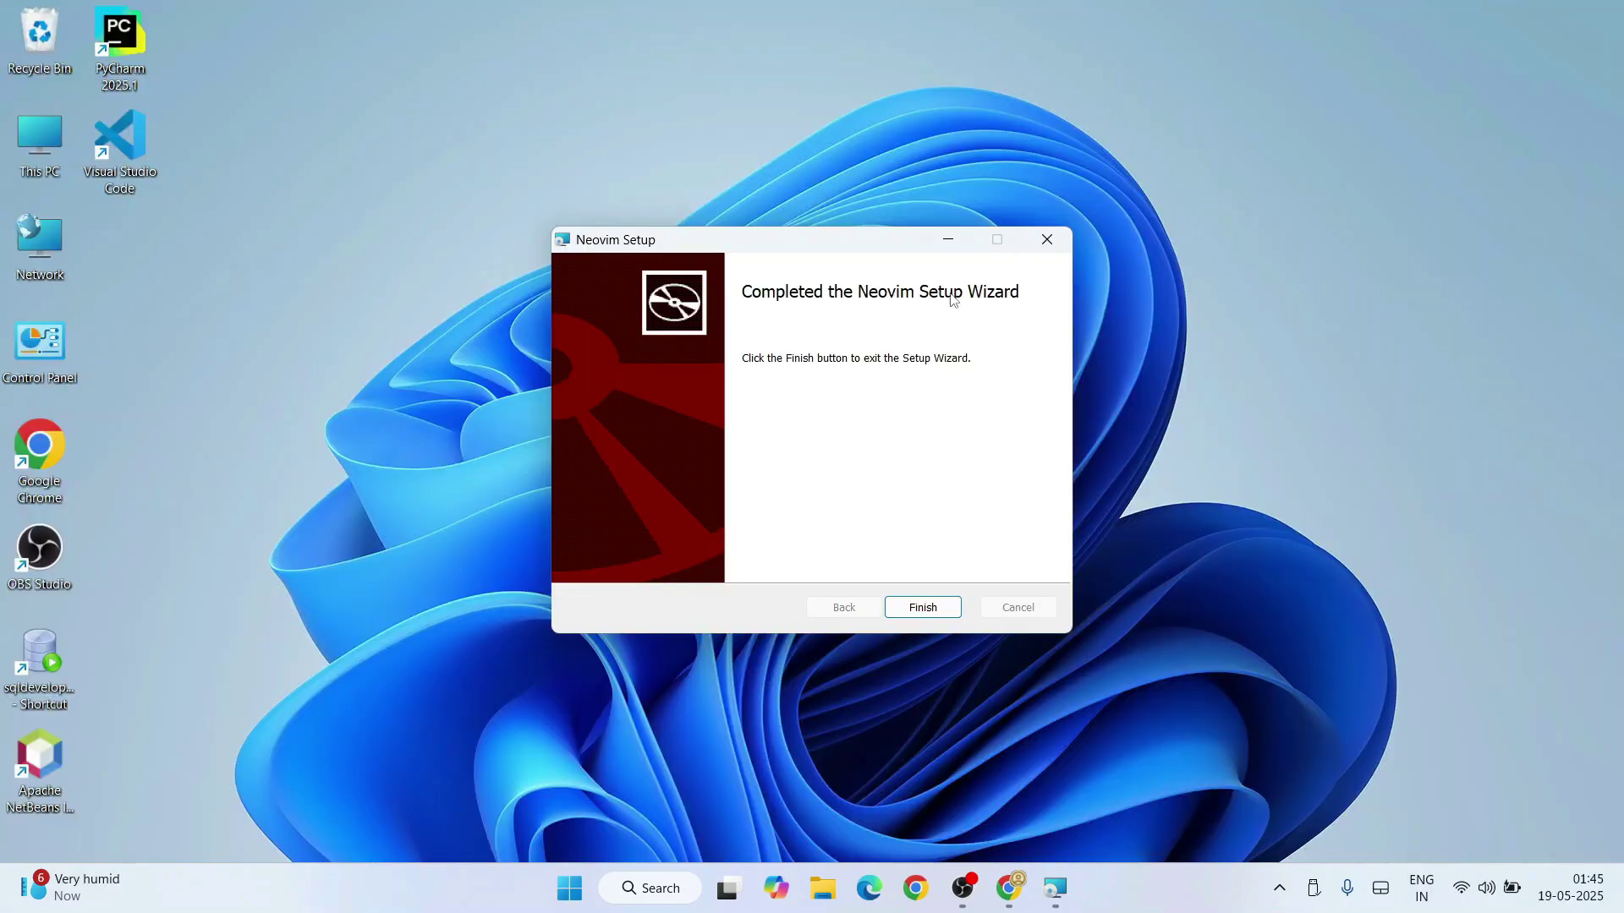
click(922, 607)
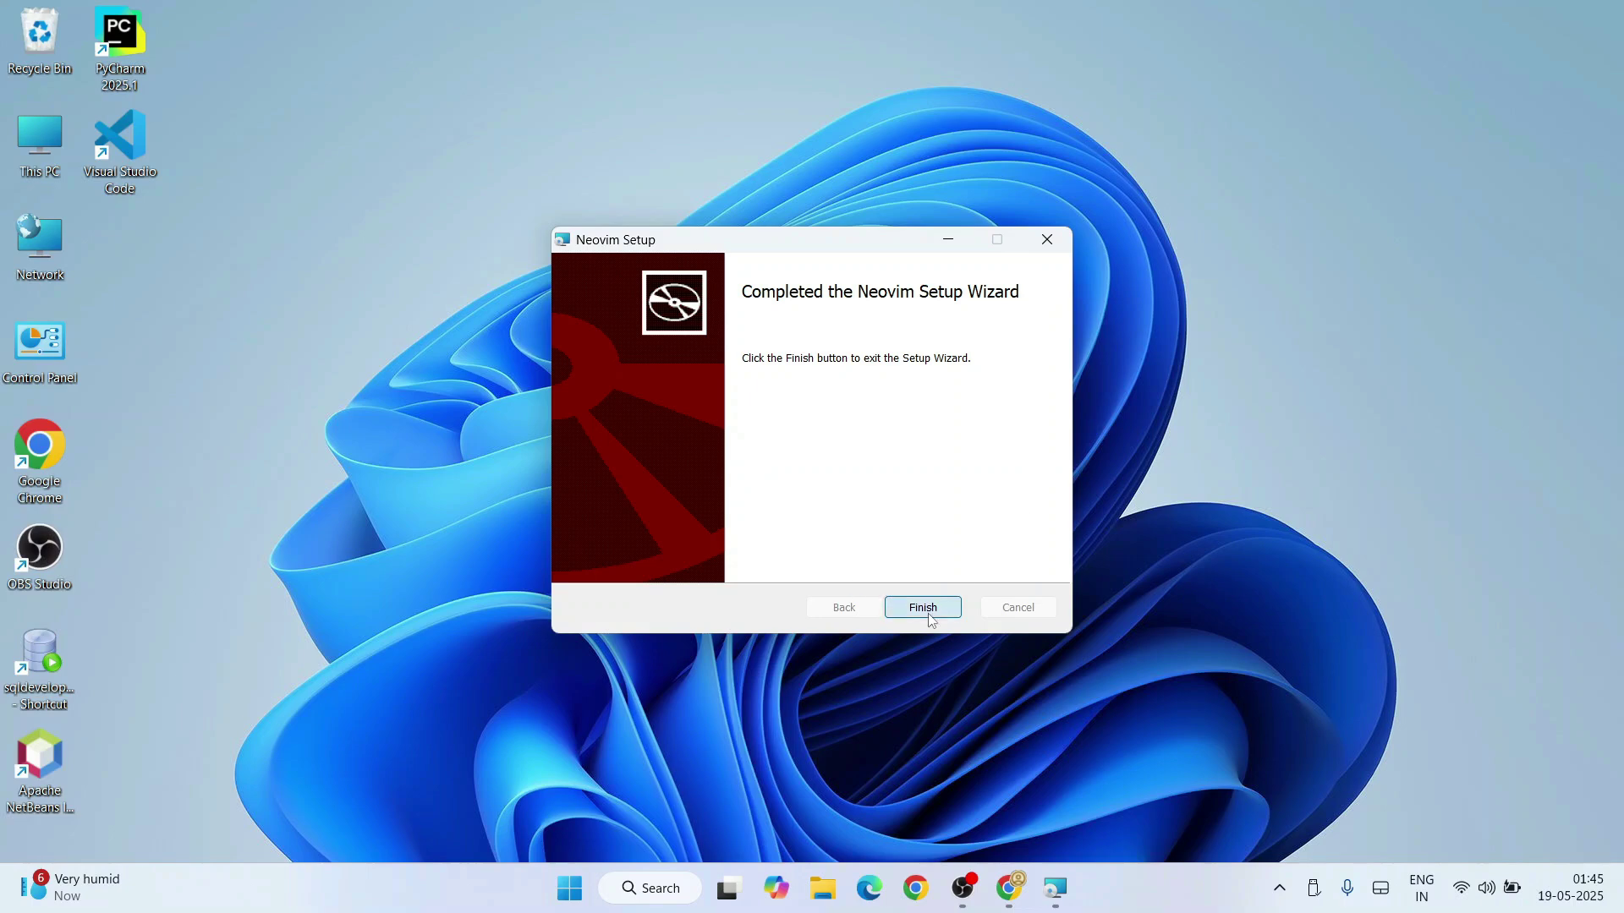
Step: Find Command Prompt through Windows search for cmd and launch it
click(694, 899)
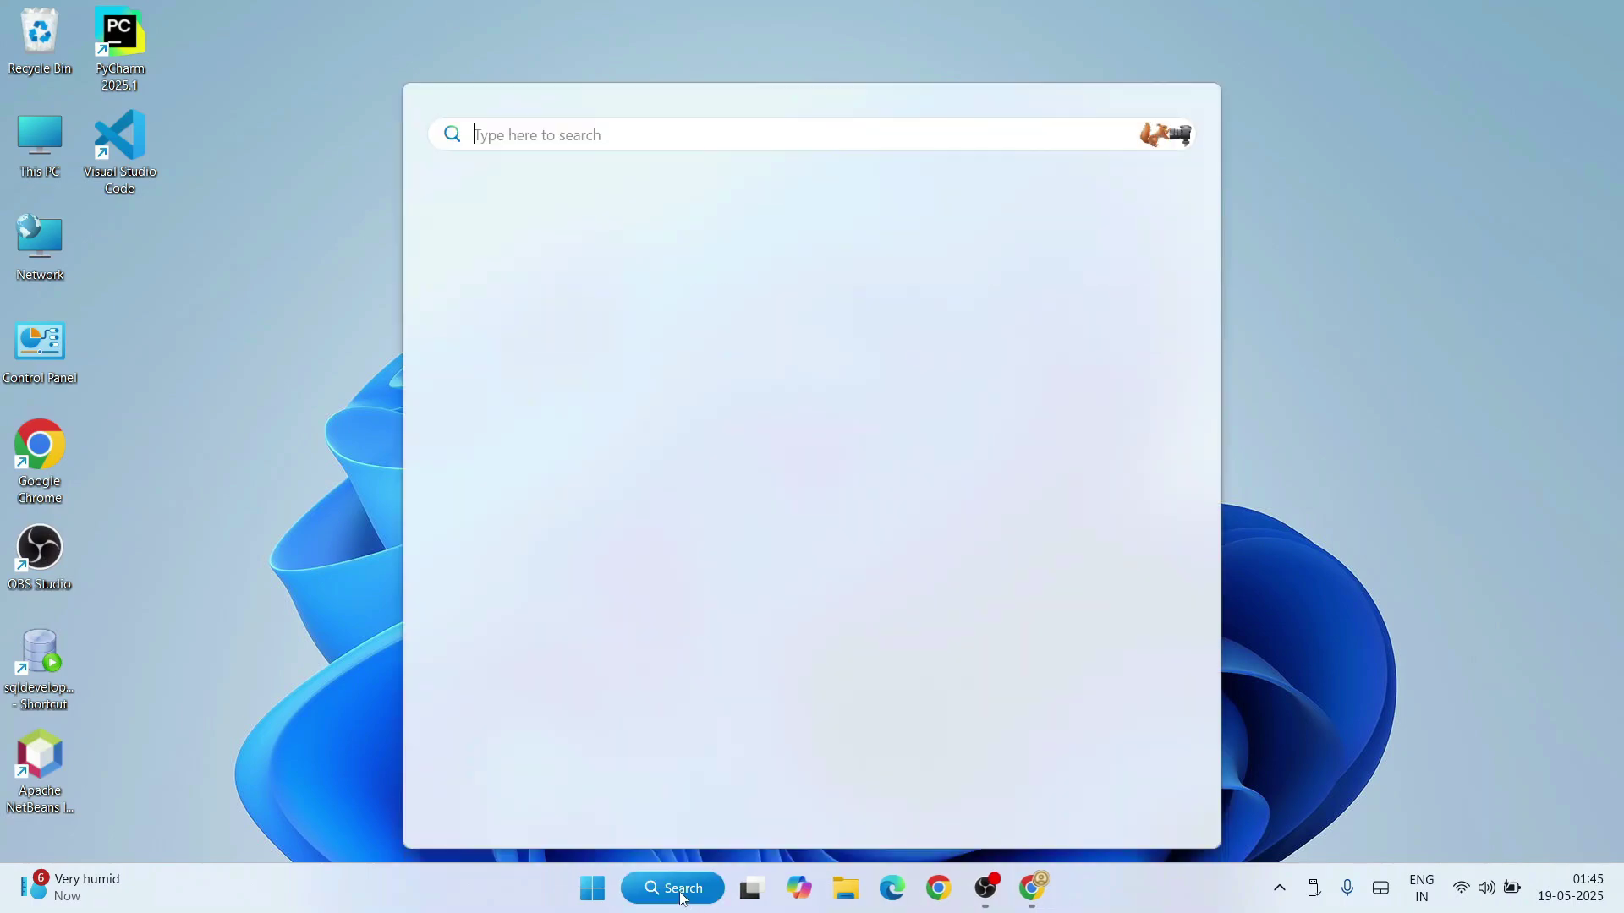
text(cmd)
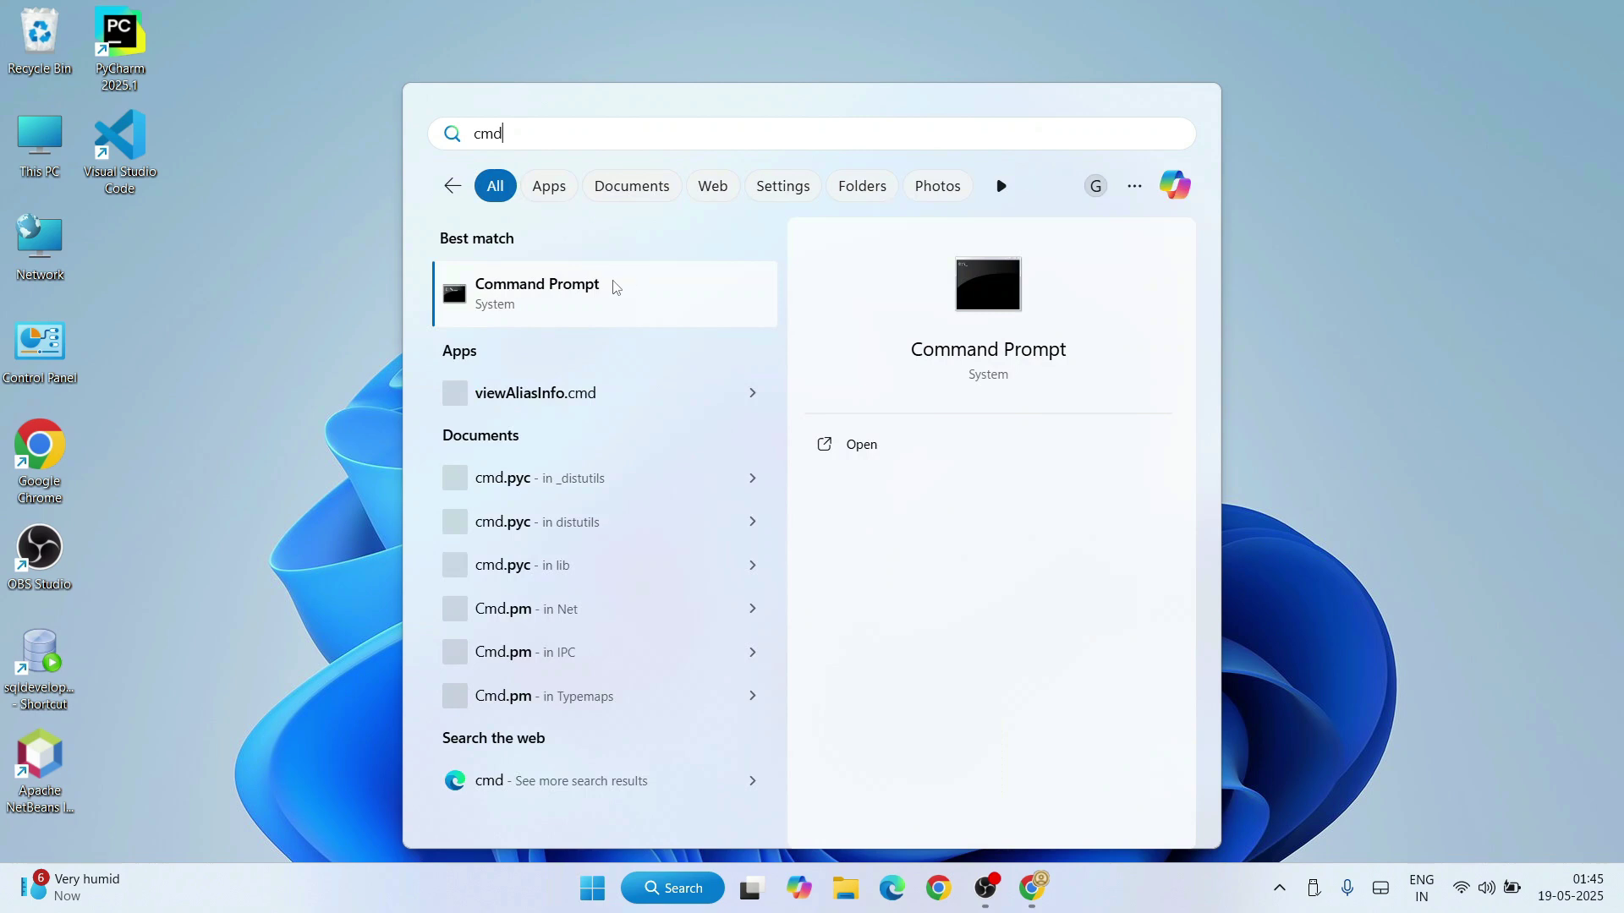
click(594, 290)
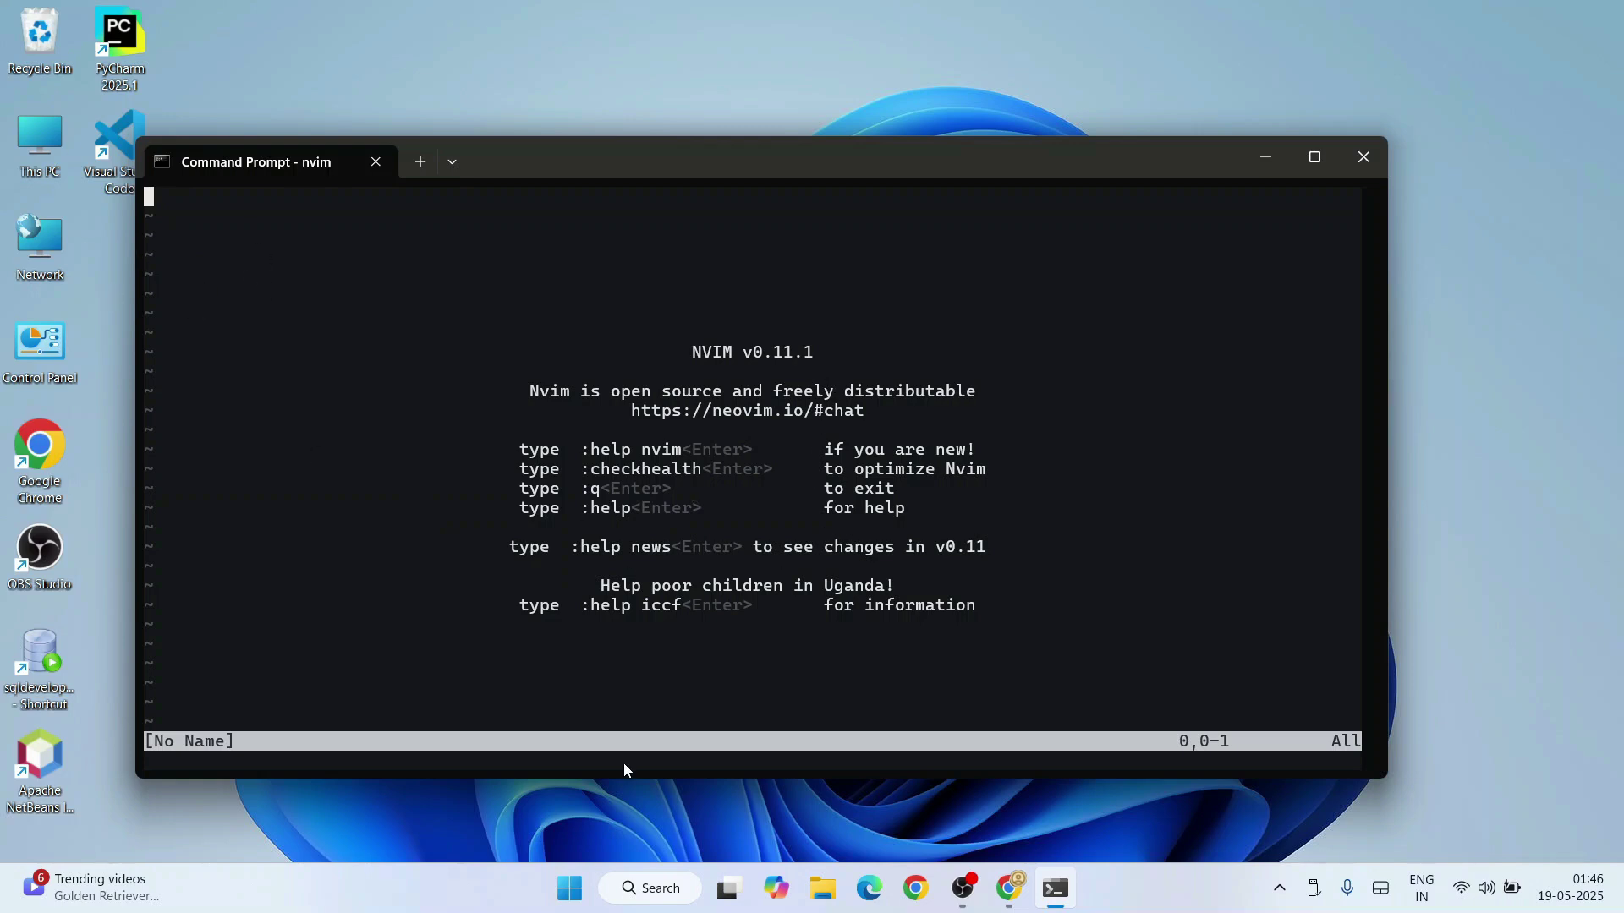
text(:q)
text(!)
Step: Quit Neovim without saving using :q! and close the Command Prompt window
key(Return)
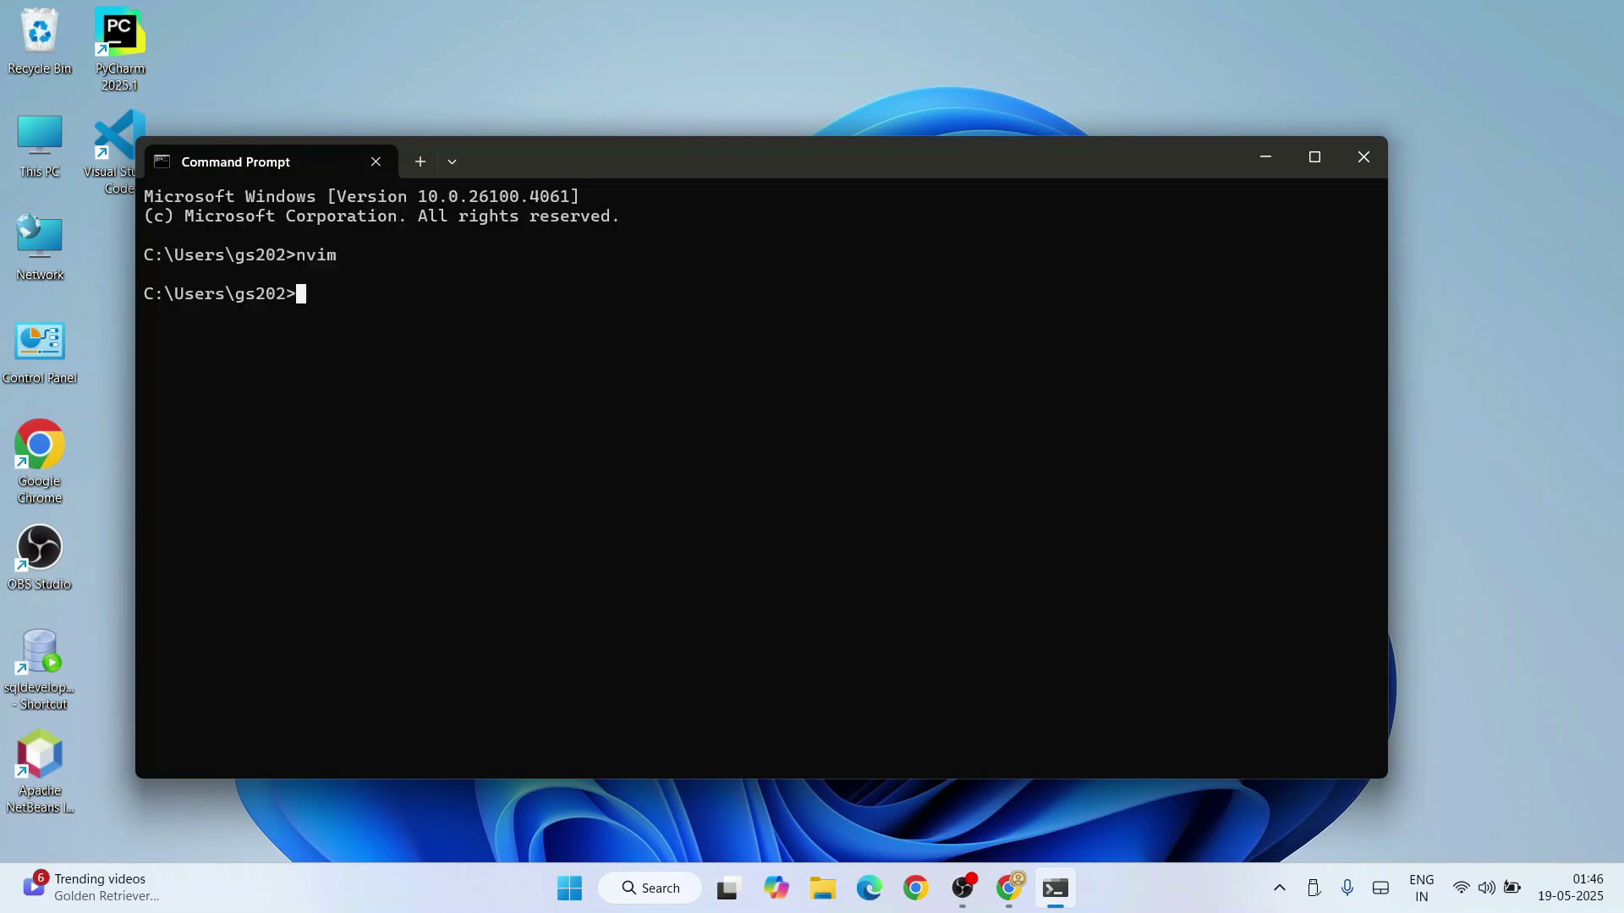
click(1363, 156)
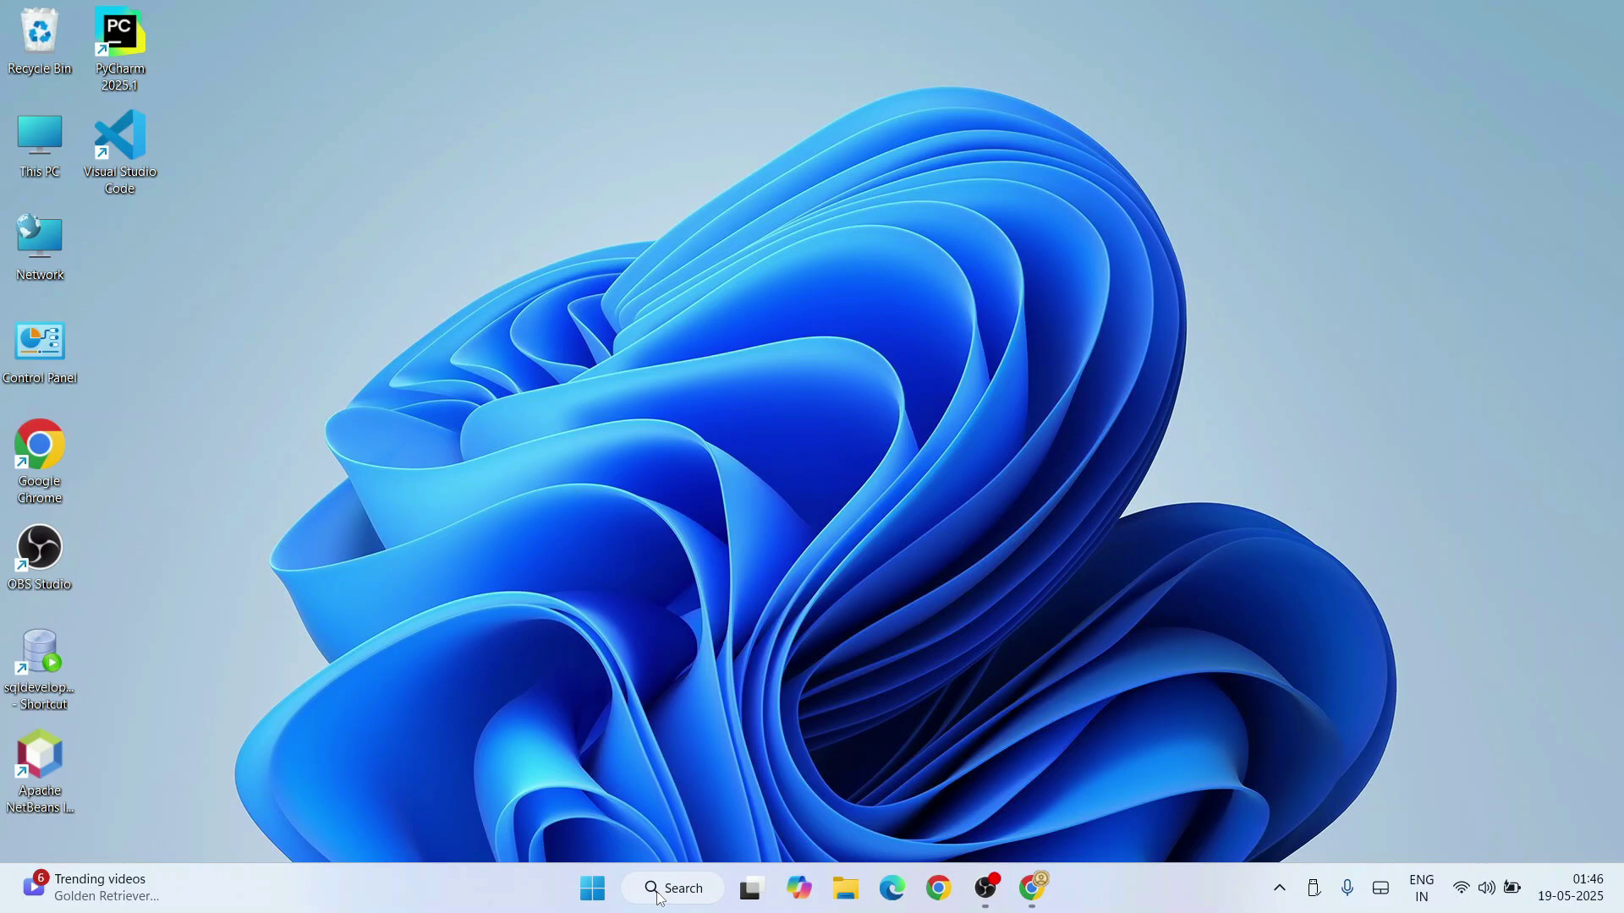
key(super+r)
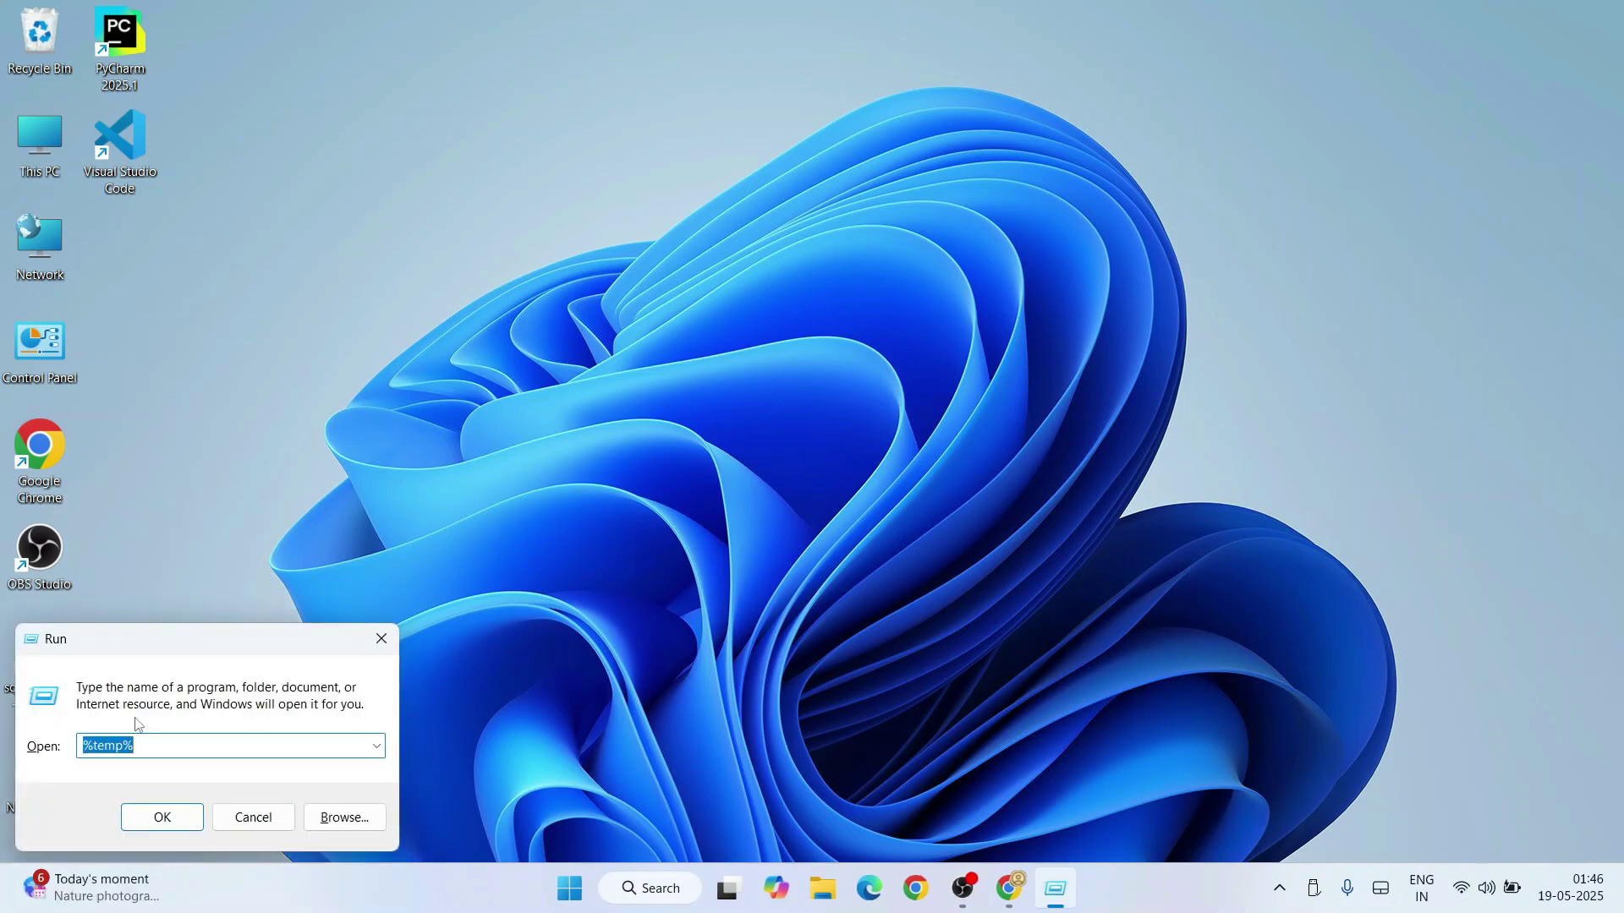
text(%appdata)
Step: Run %appdata%, go to AppData\Local, inspect nvim-data (shada, log), then return to Local
key(Return)
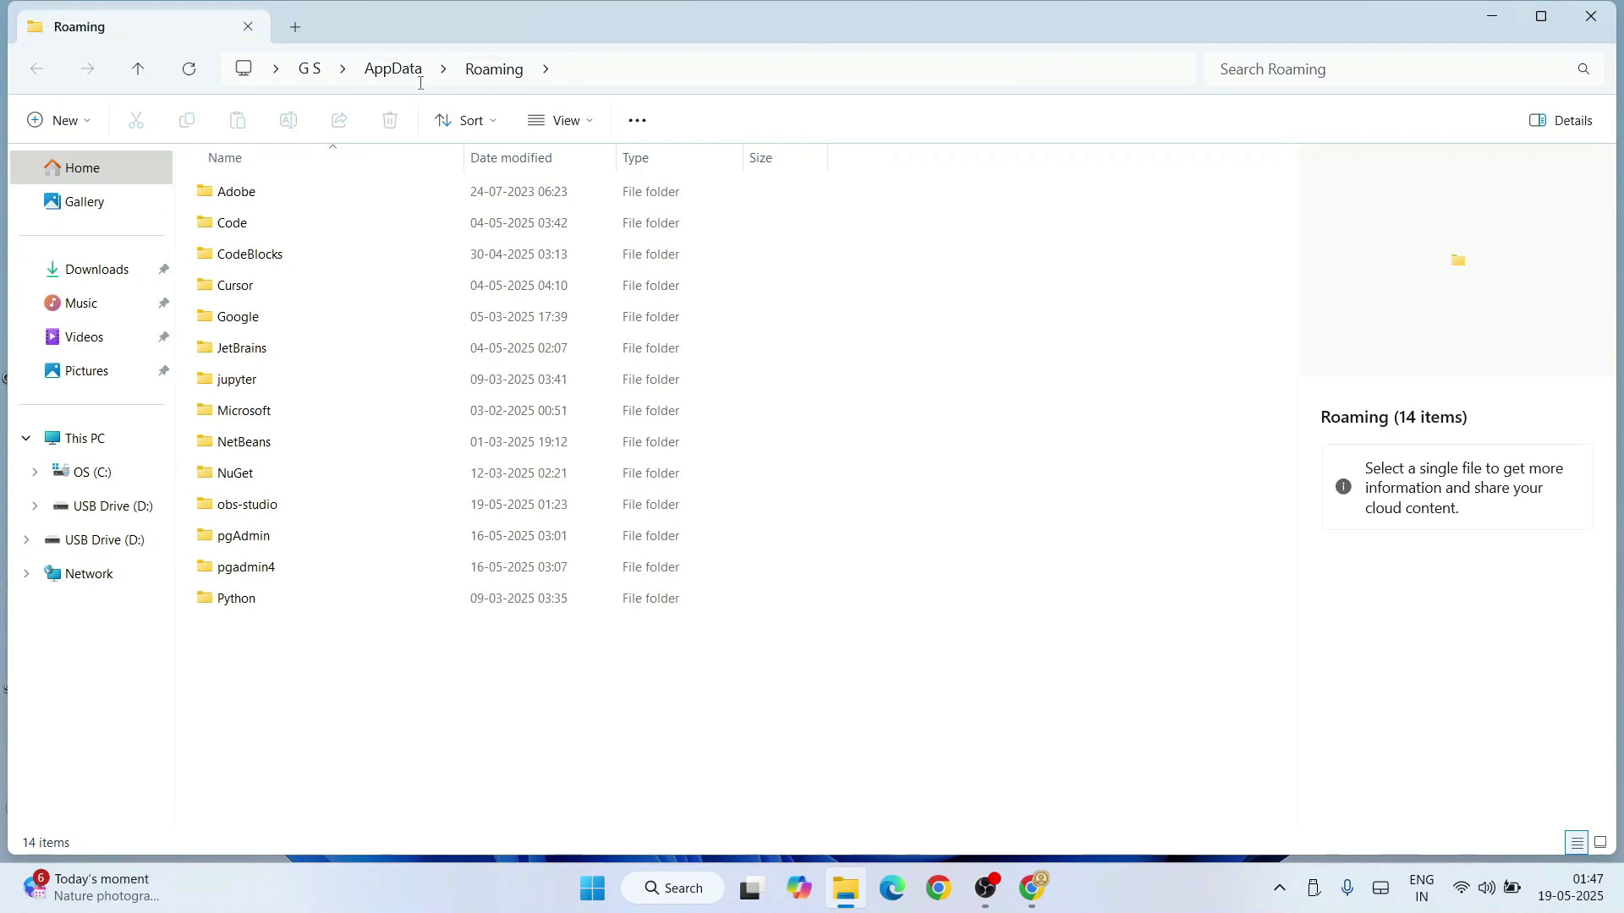
click(387, 70)
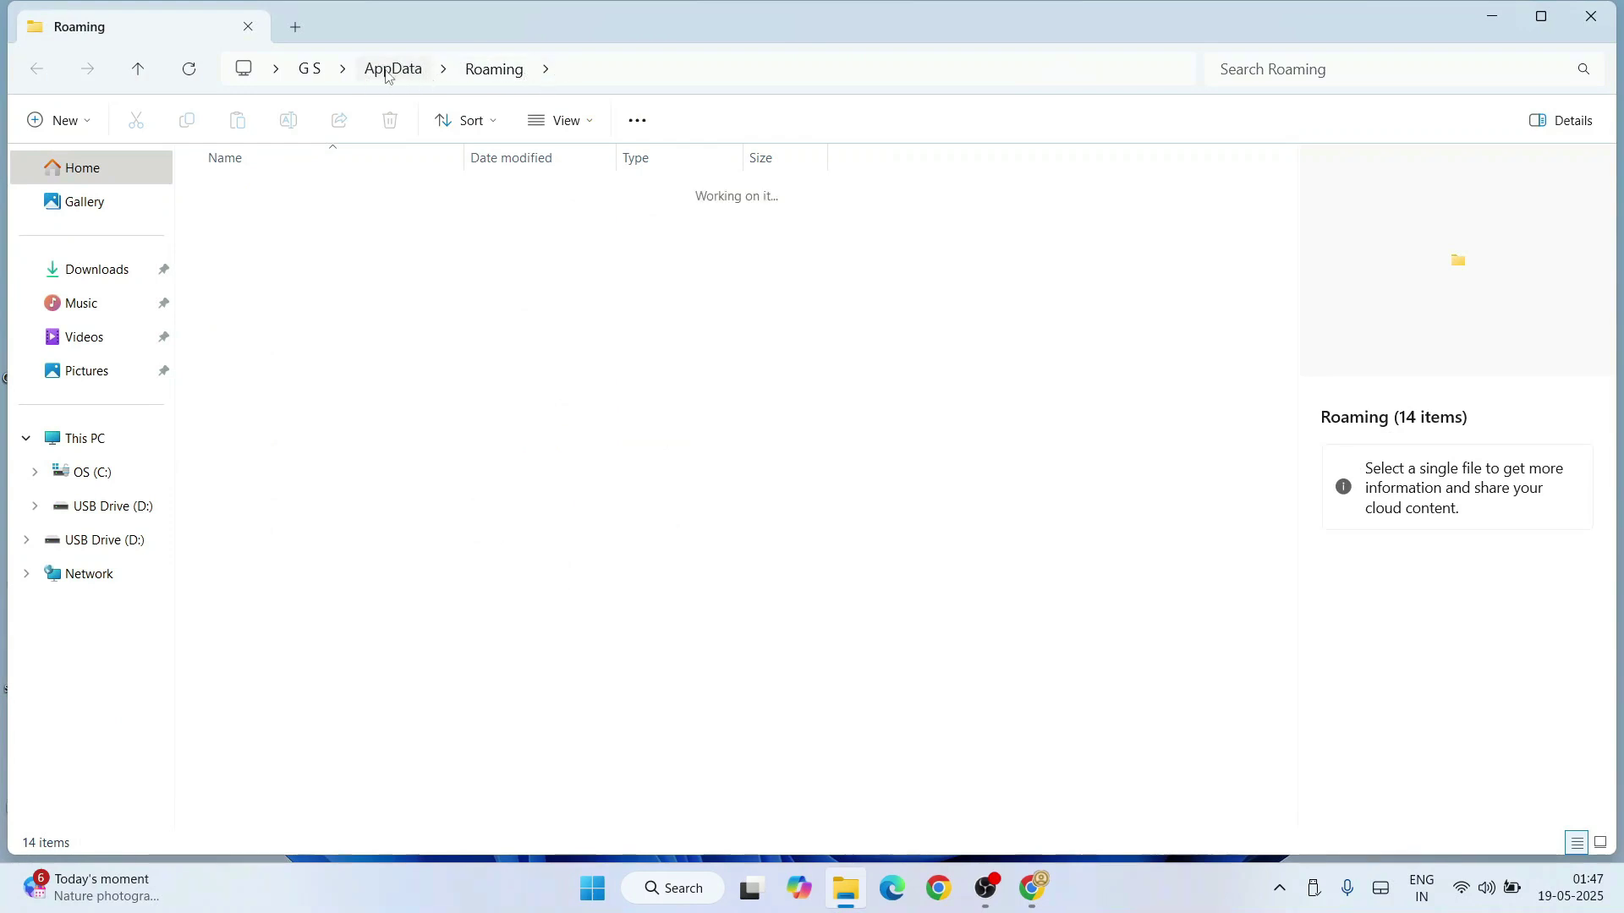
click(266, 199)
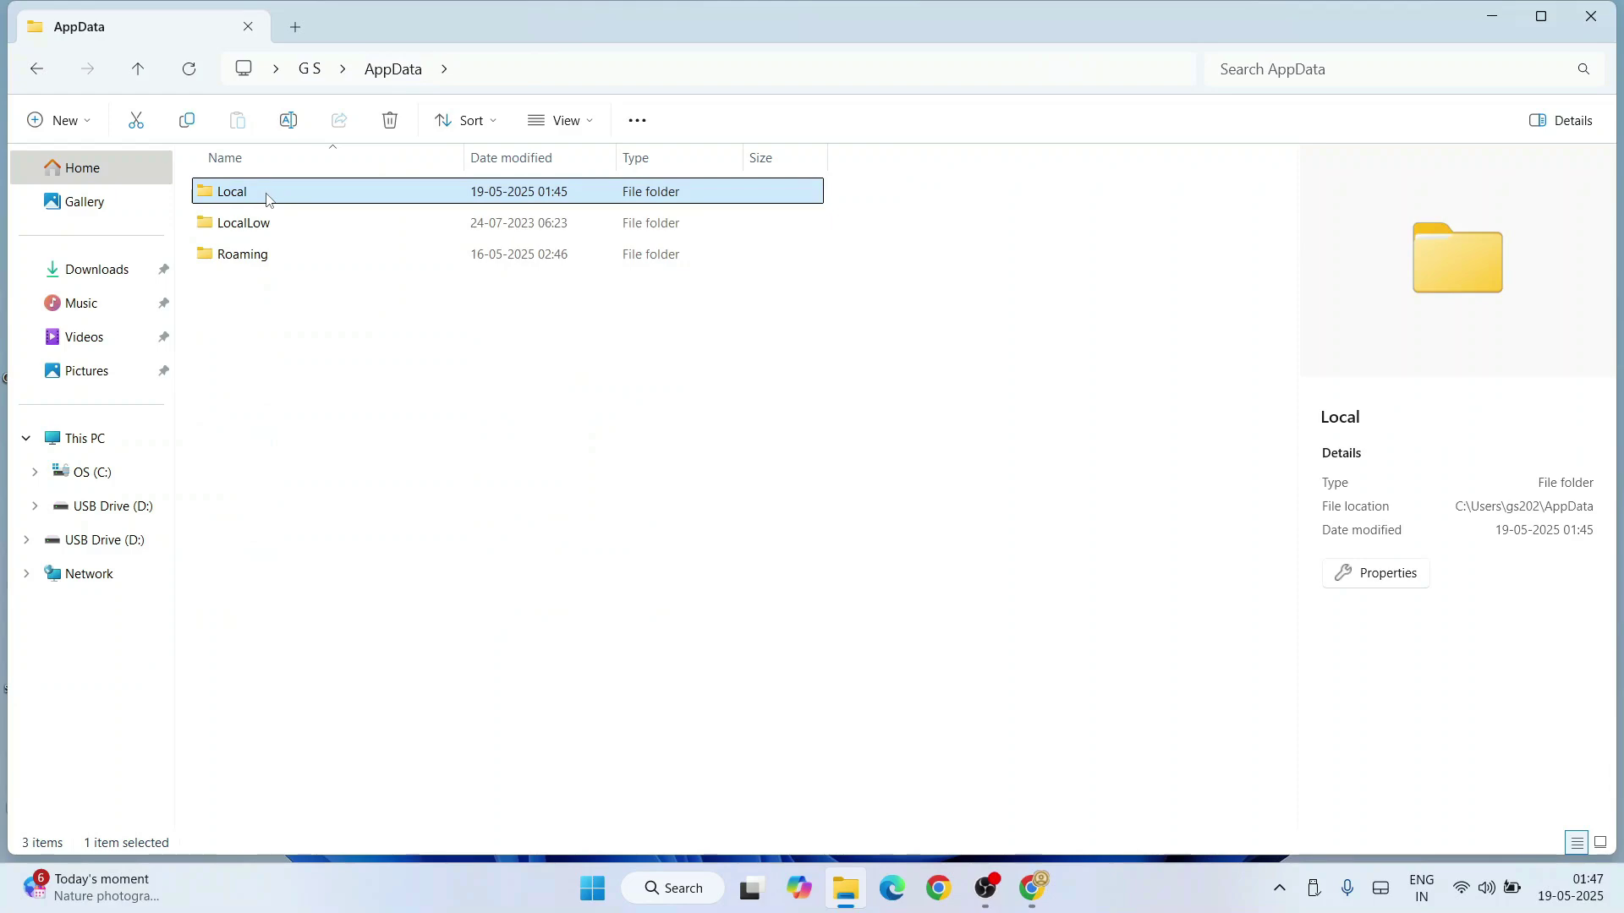
double_click(277, 193)
scroll(317, 363, down, 1)
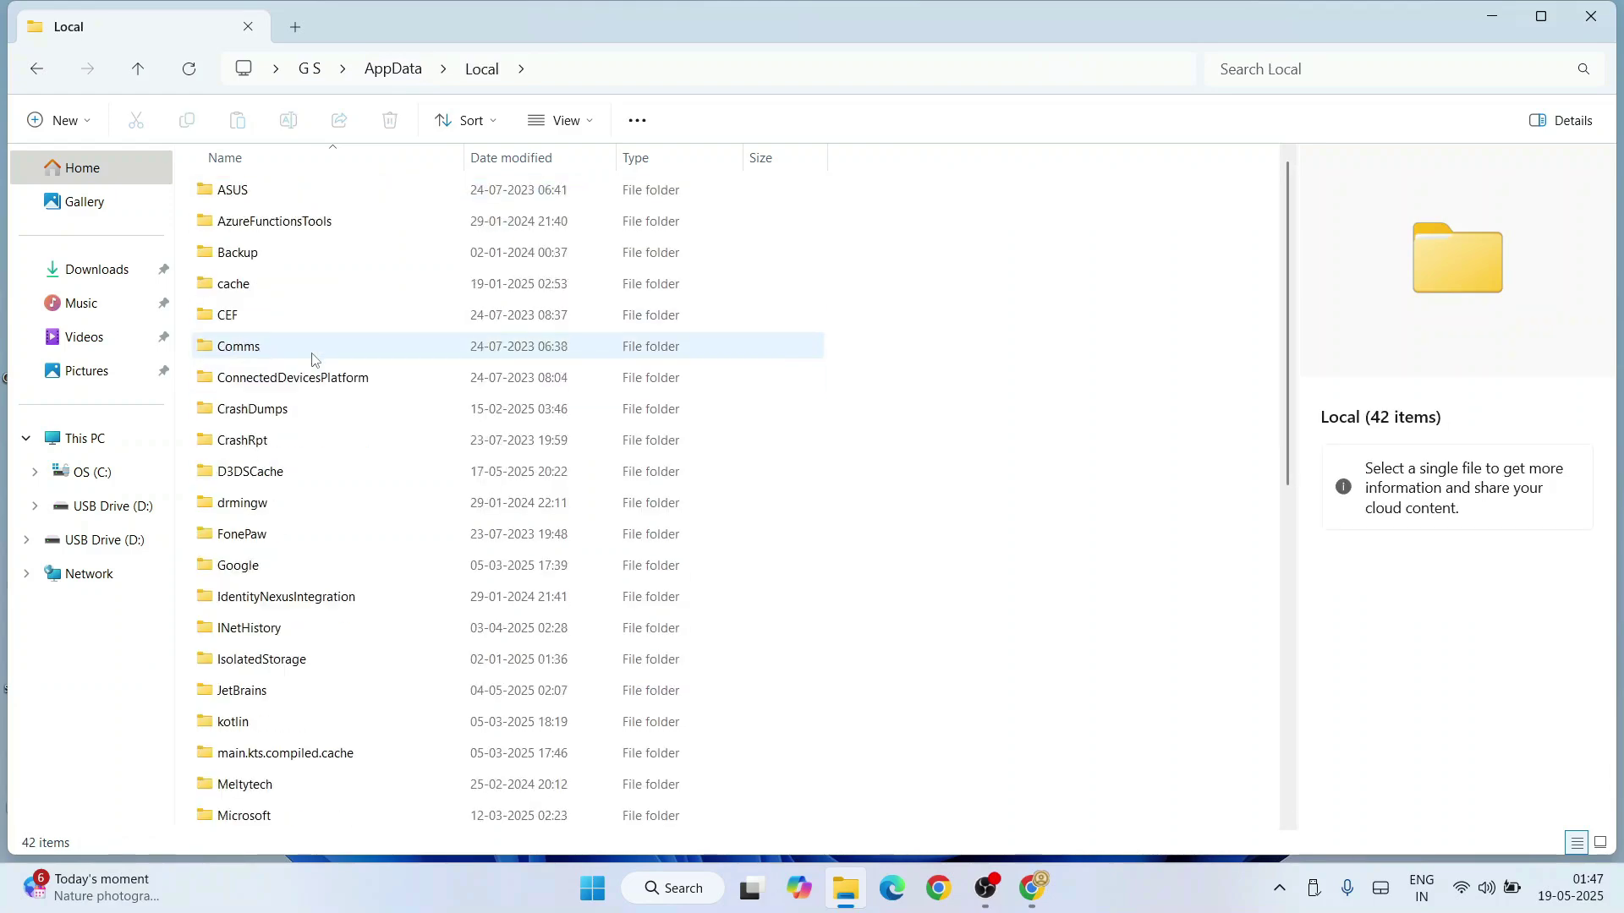
scroll(317, 363, down, 2)
scroll(316, 363, down, 1)
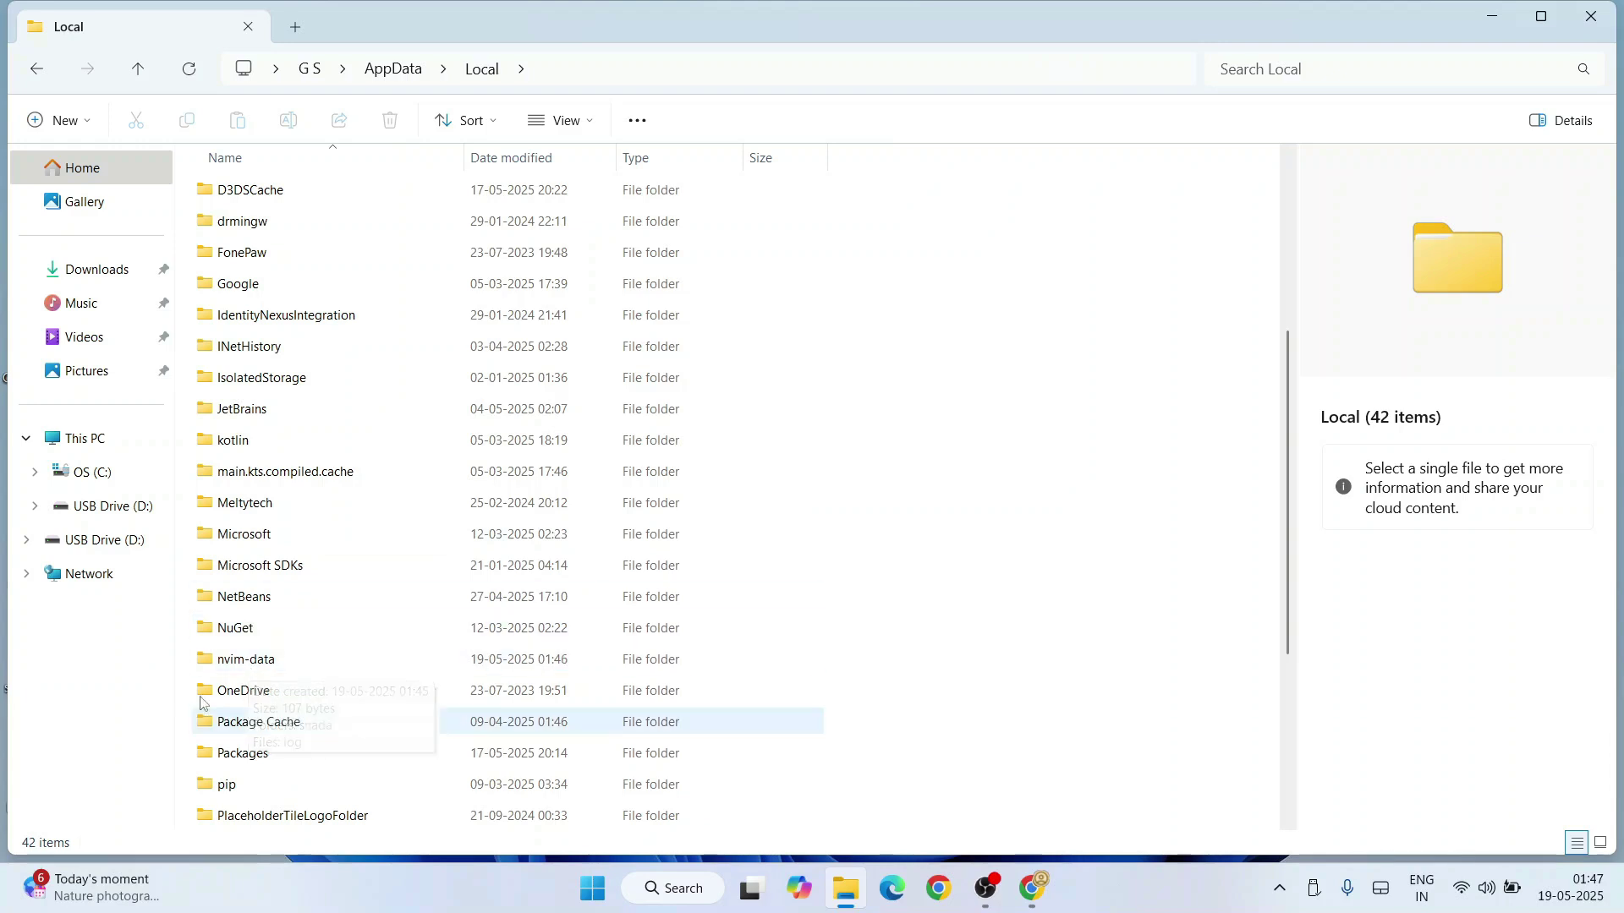
double_click(263, 668)
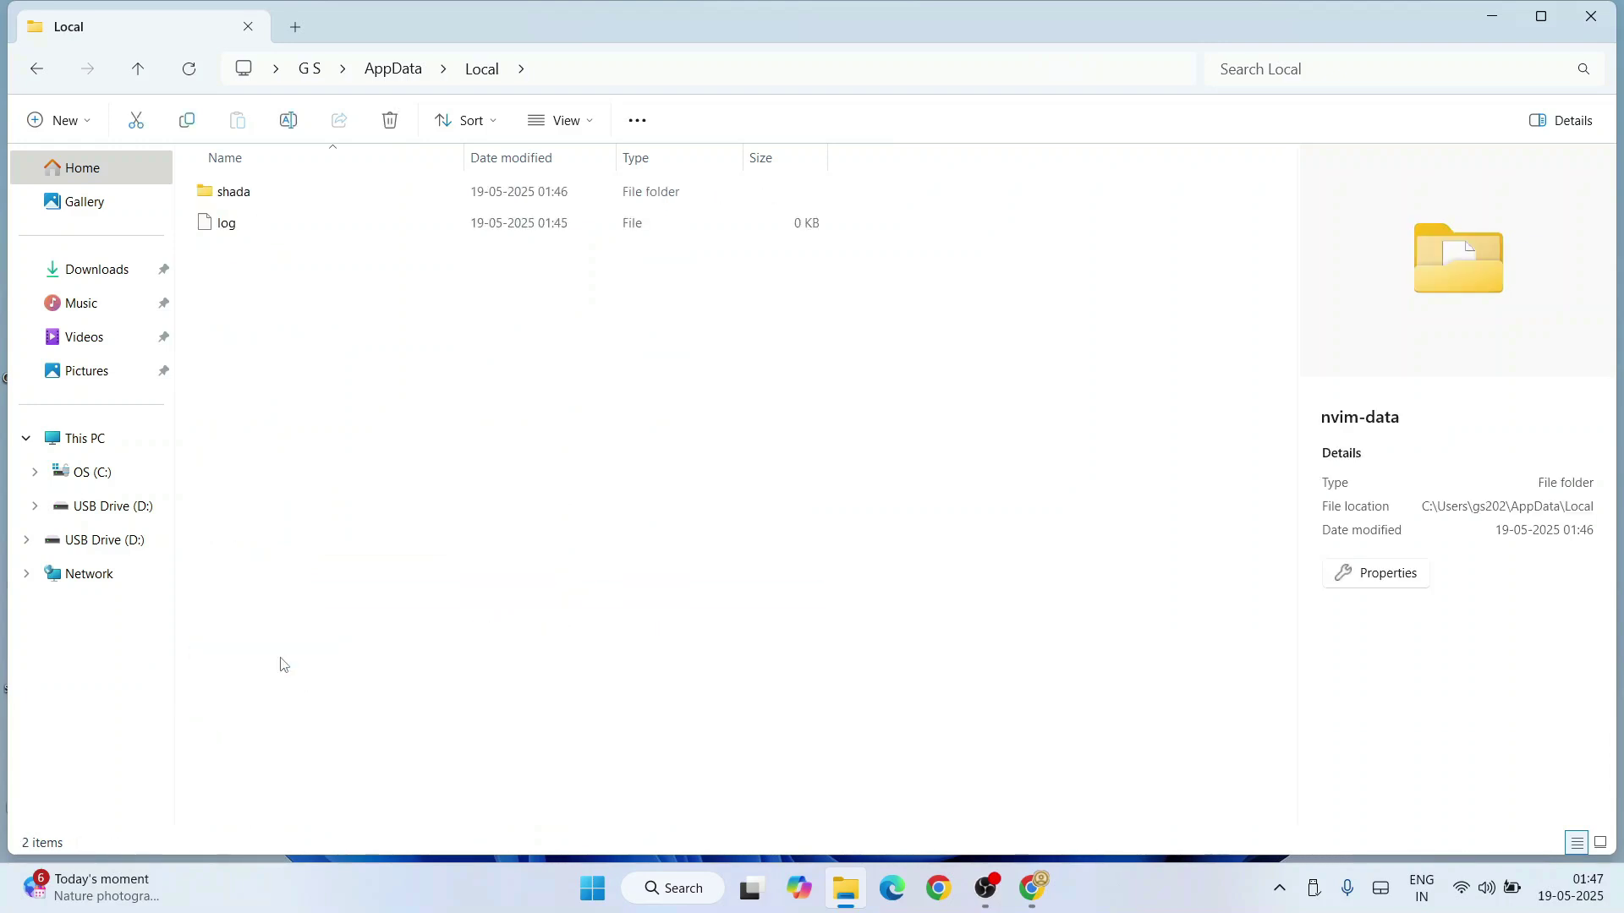
click(37, 68)
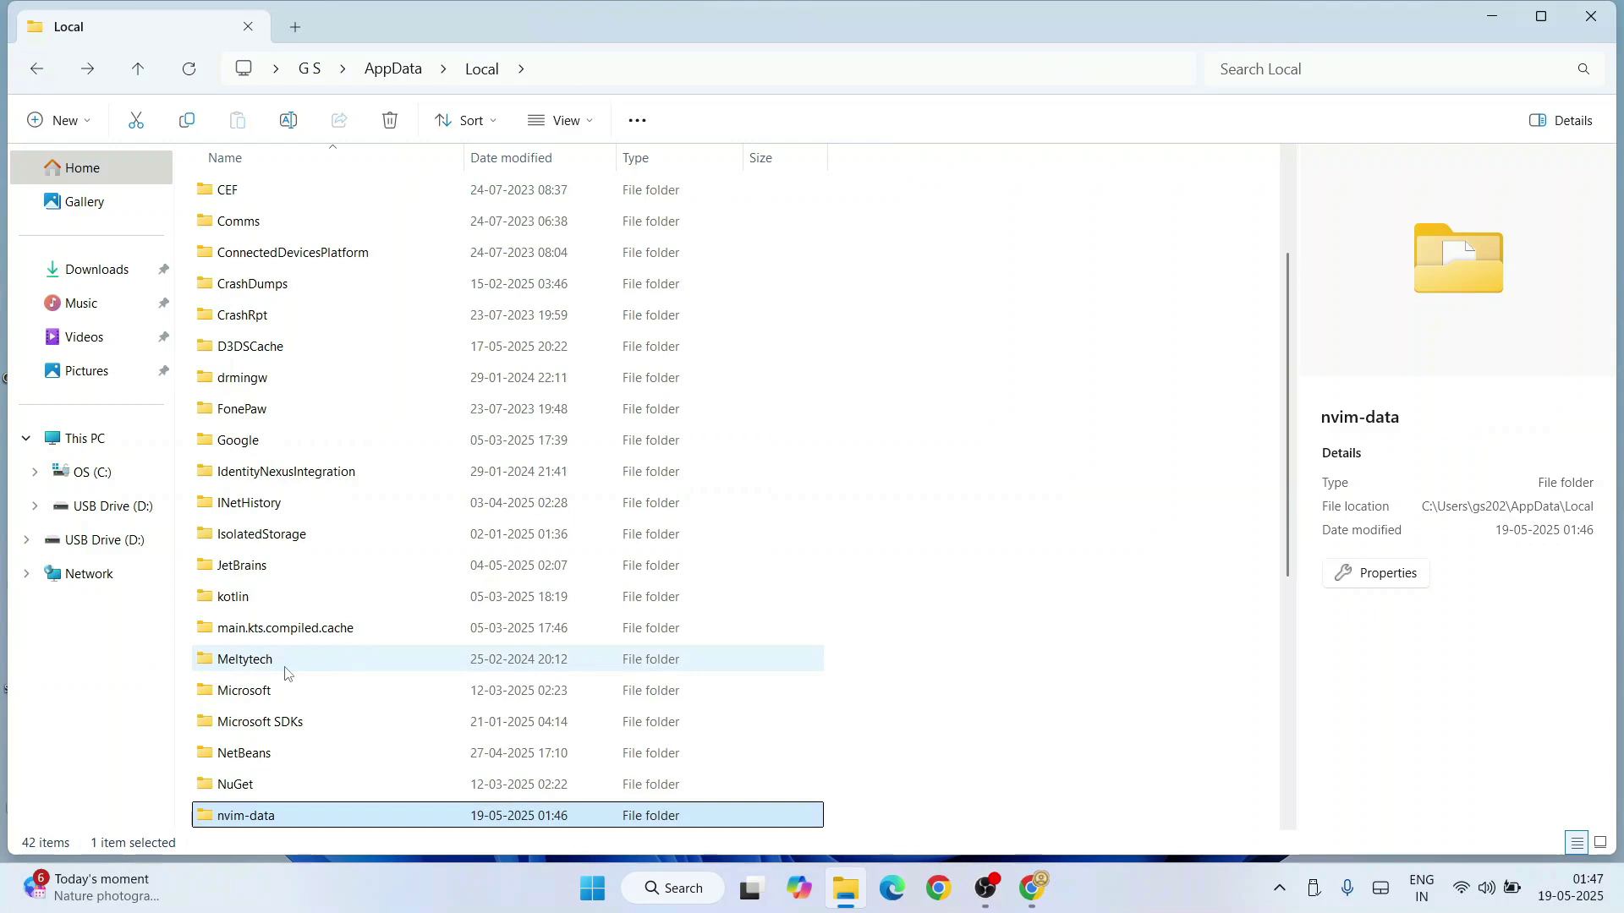
Step: Create a new folder named nvim in AppData\Local
right_click(965, 263)
mouse_move(1023, 424)
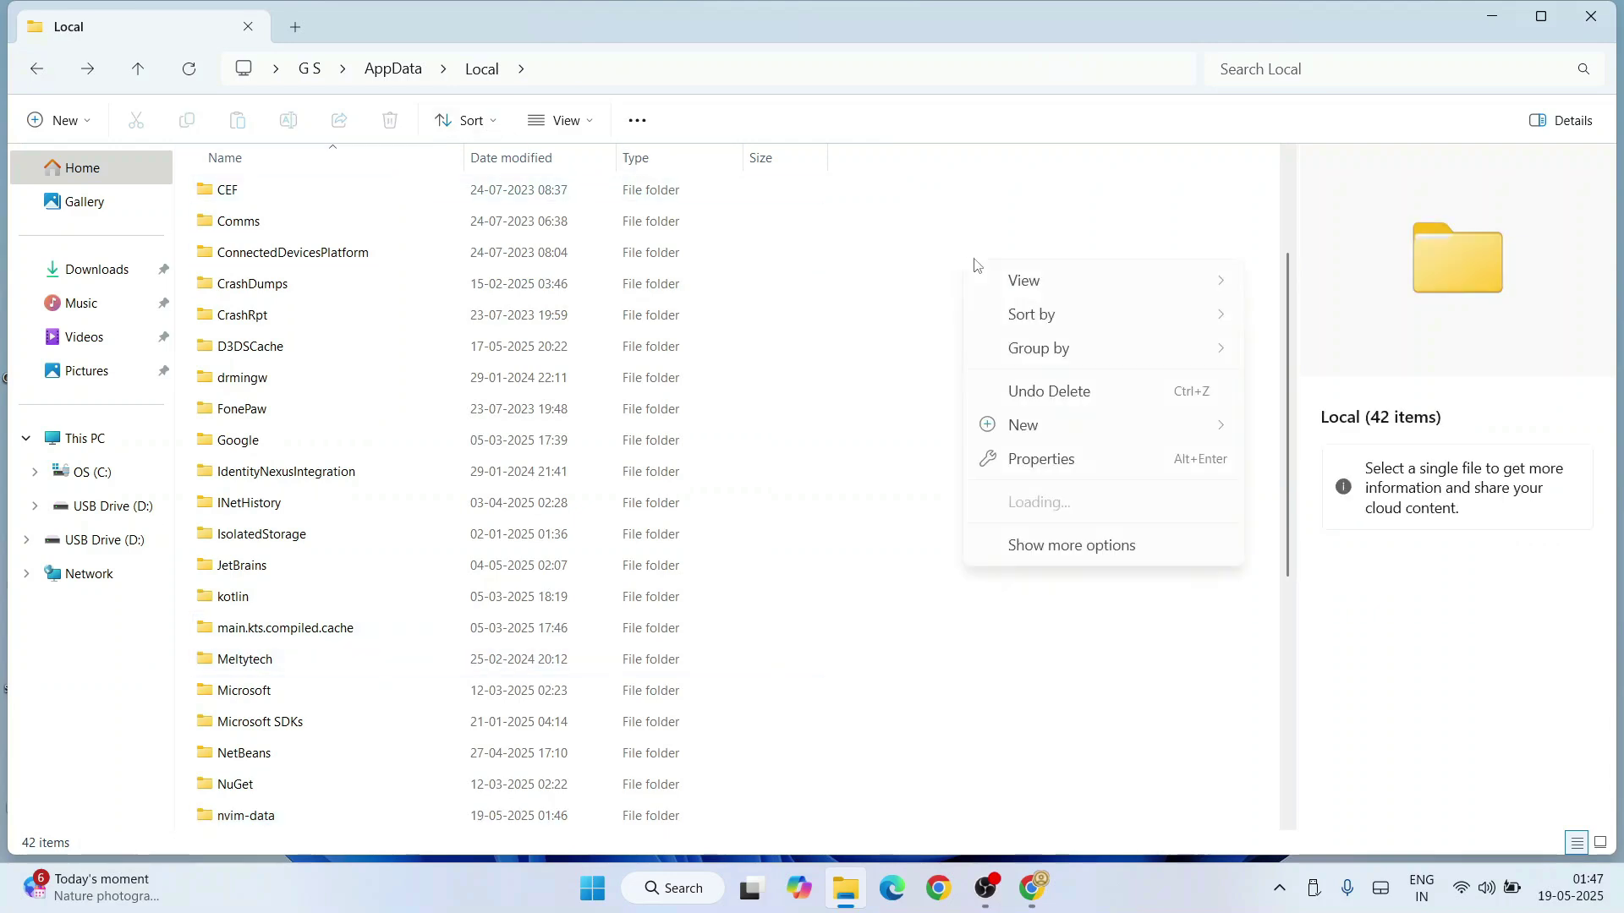
click(1305, 431)
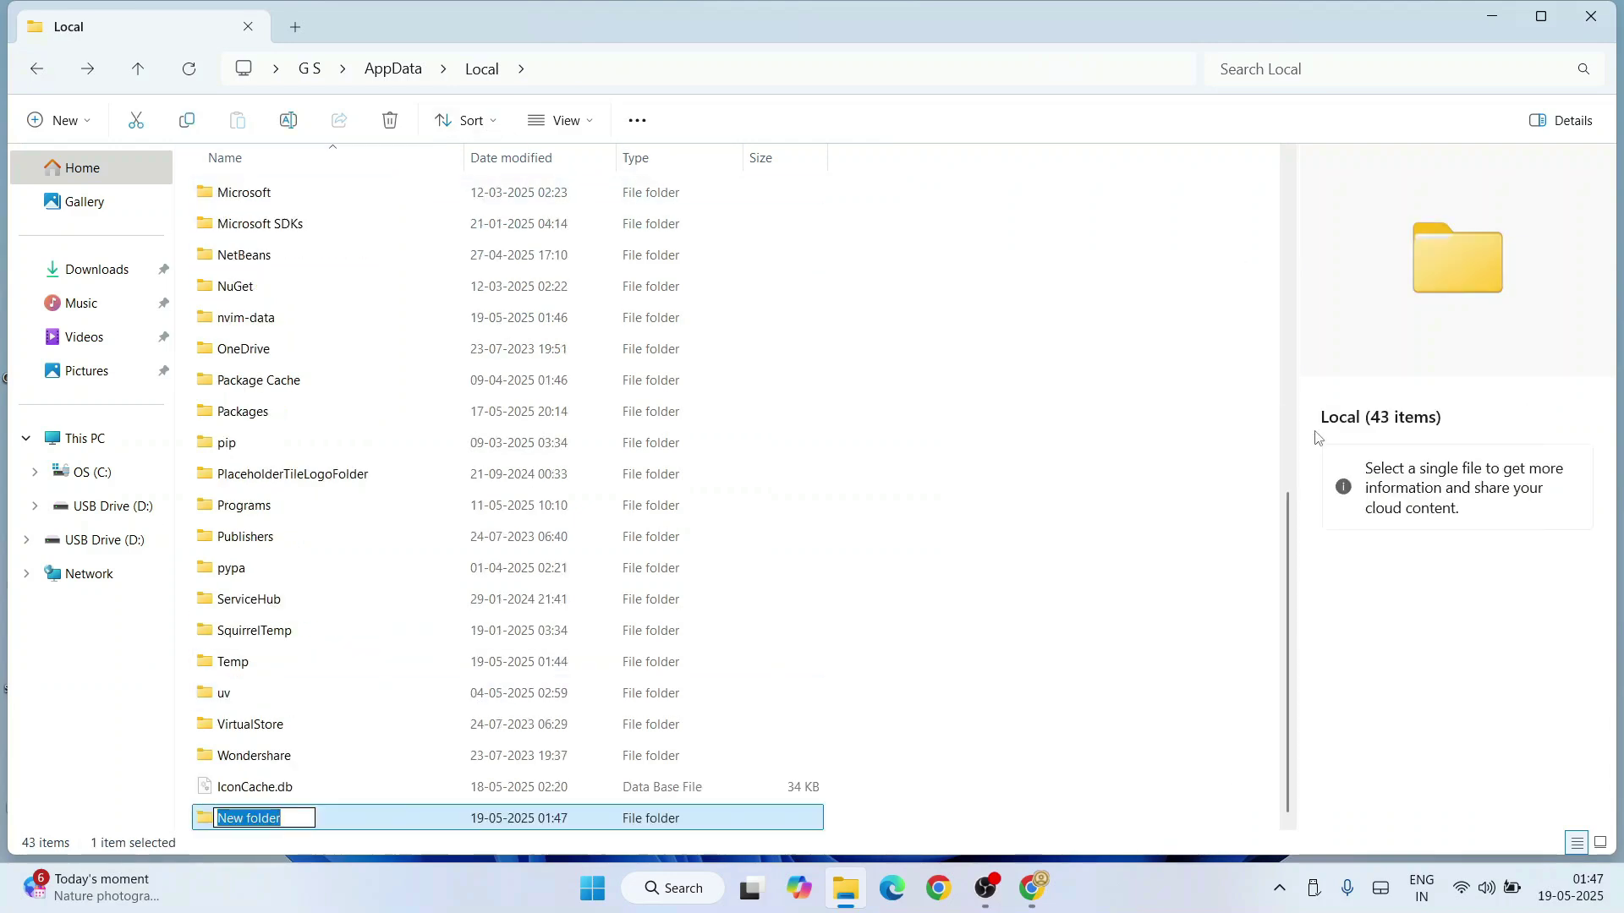
text(n)
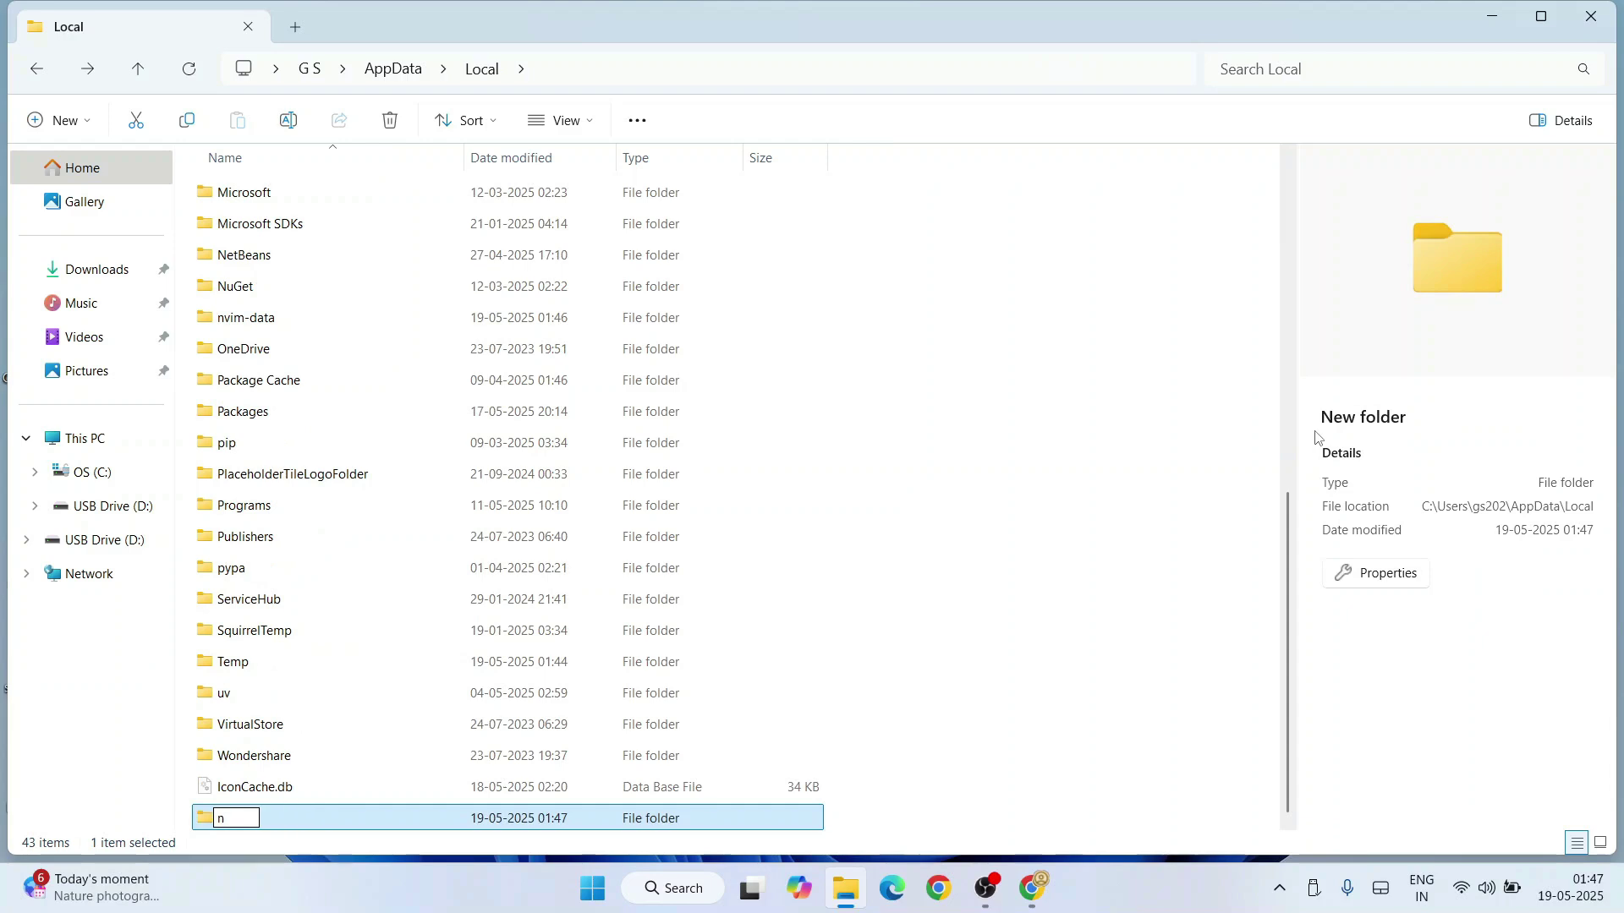
text(vim)
key(Return)
key(Return)
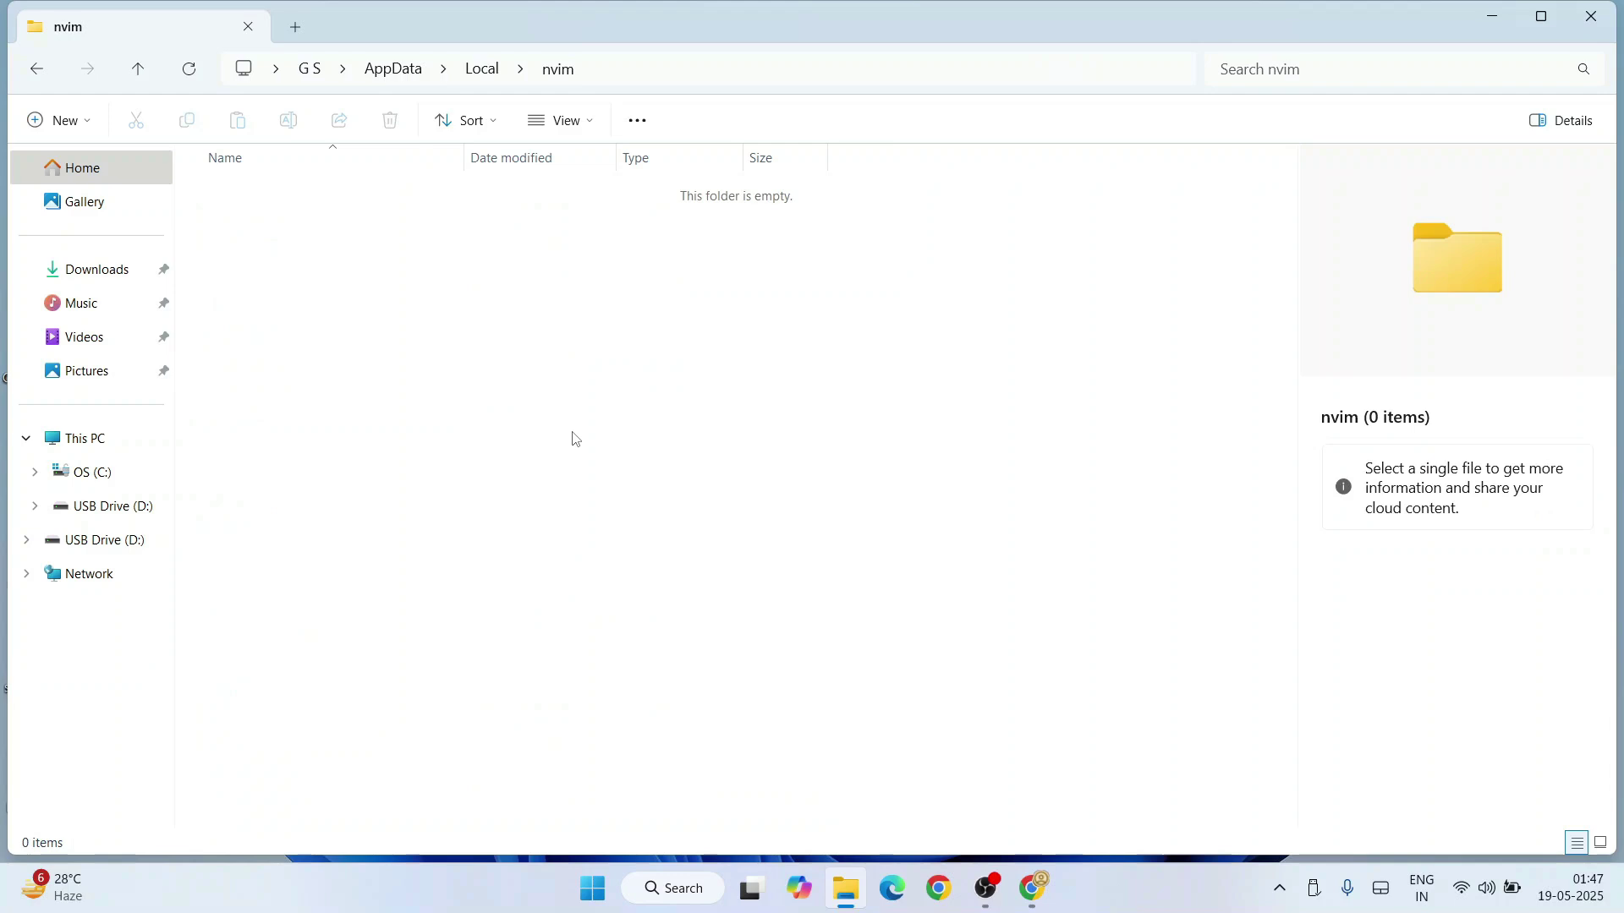
Step: Create an empty init.vim file inside nvim and open it in Notepad
right_click(538, 282)
mouse_move(592, 439)
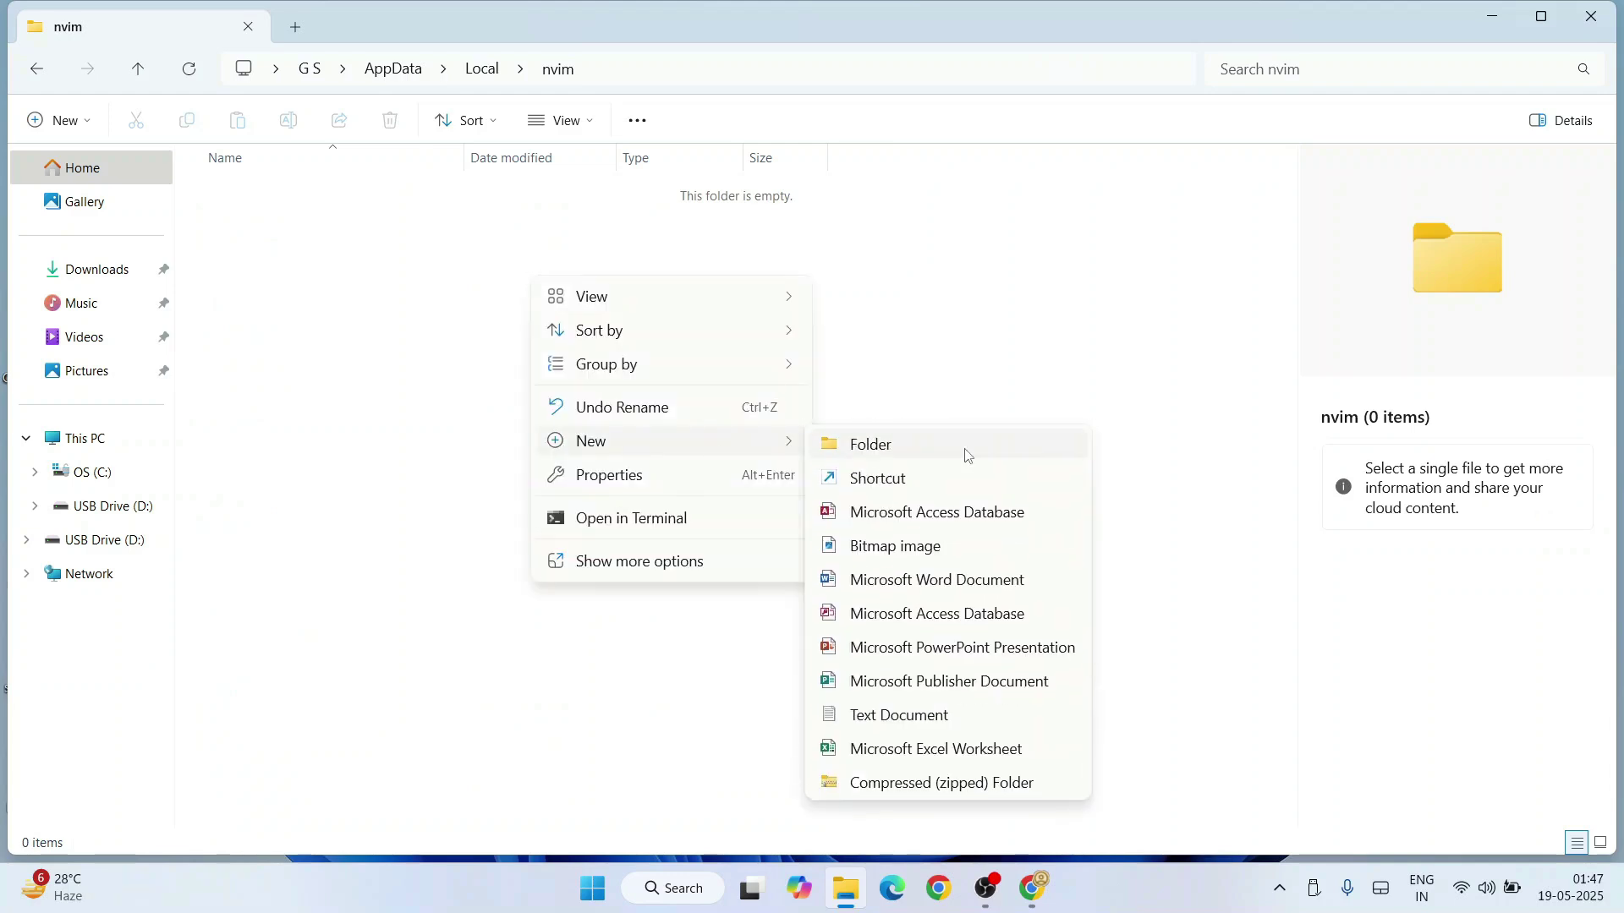
click(909, 713)
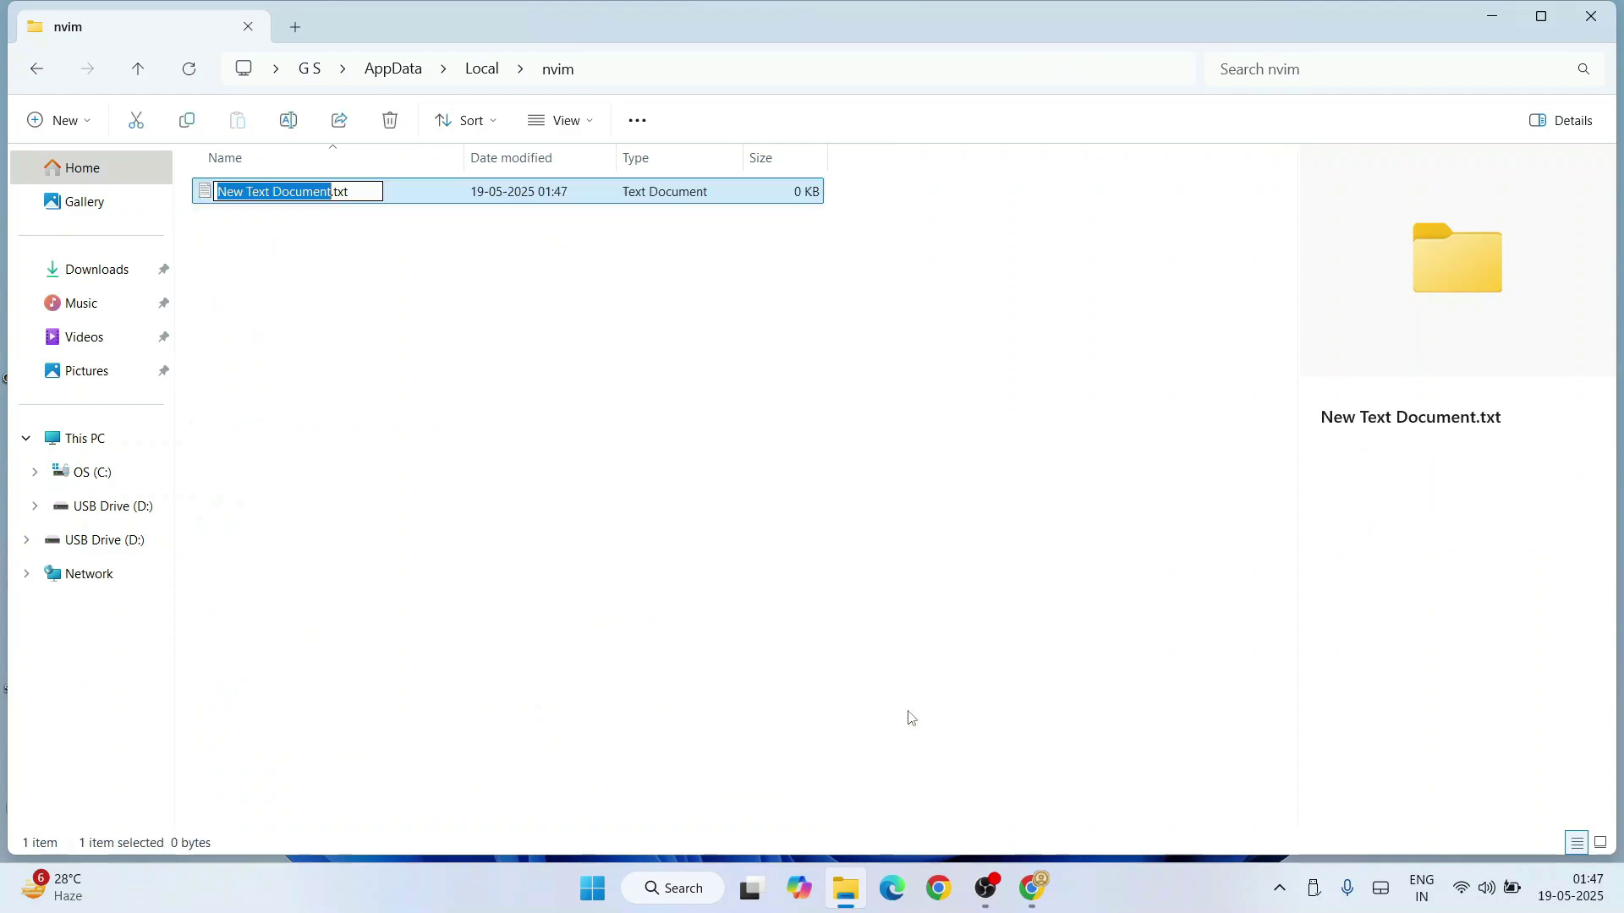
text(ini)
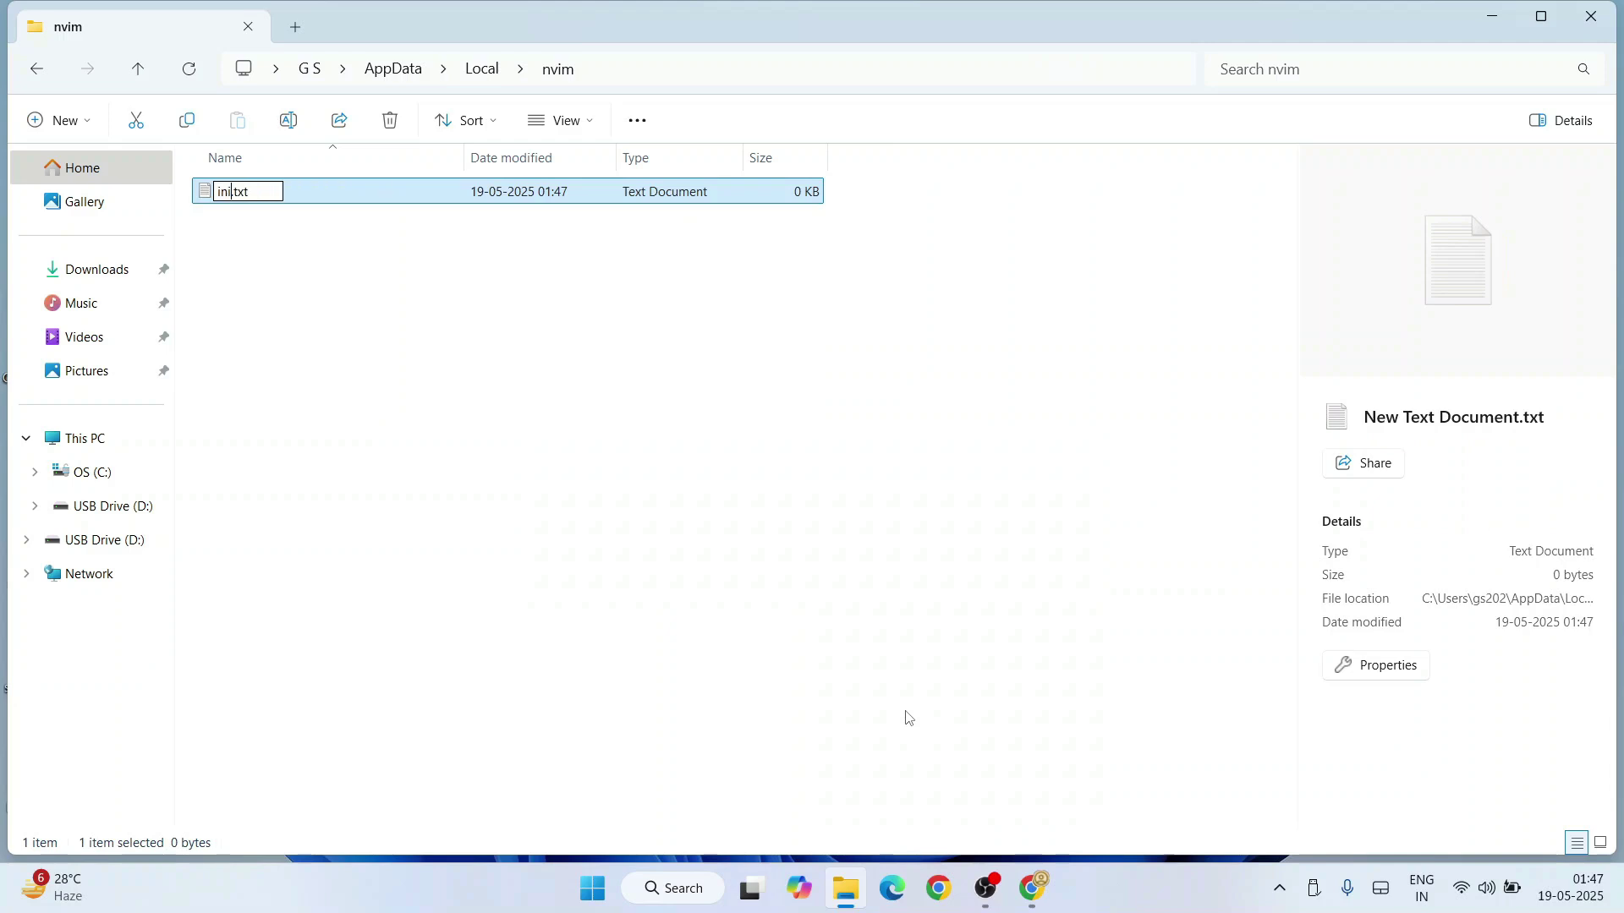
text(t)
key(BackSpace)
text(vim)
key(Return)
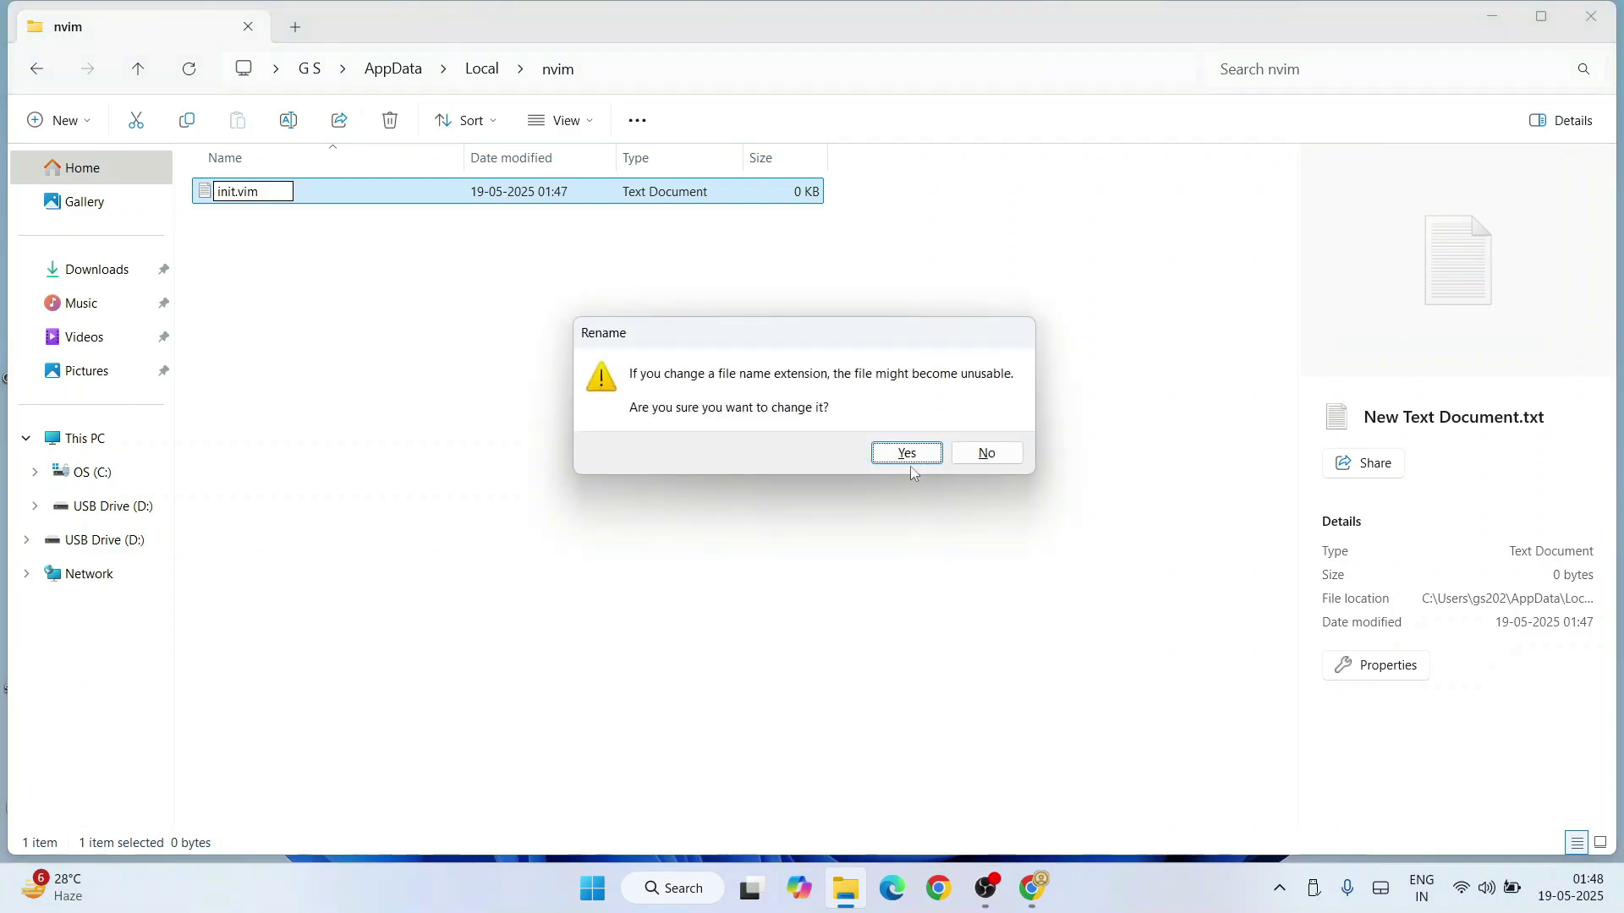
click(906, 453)
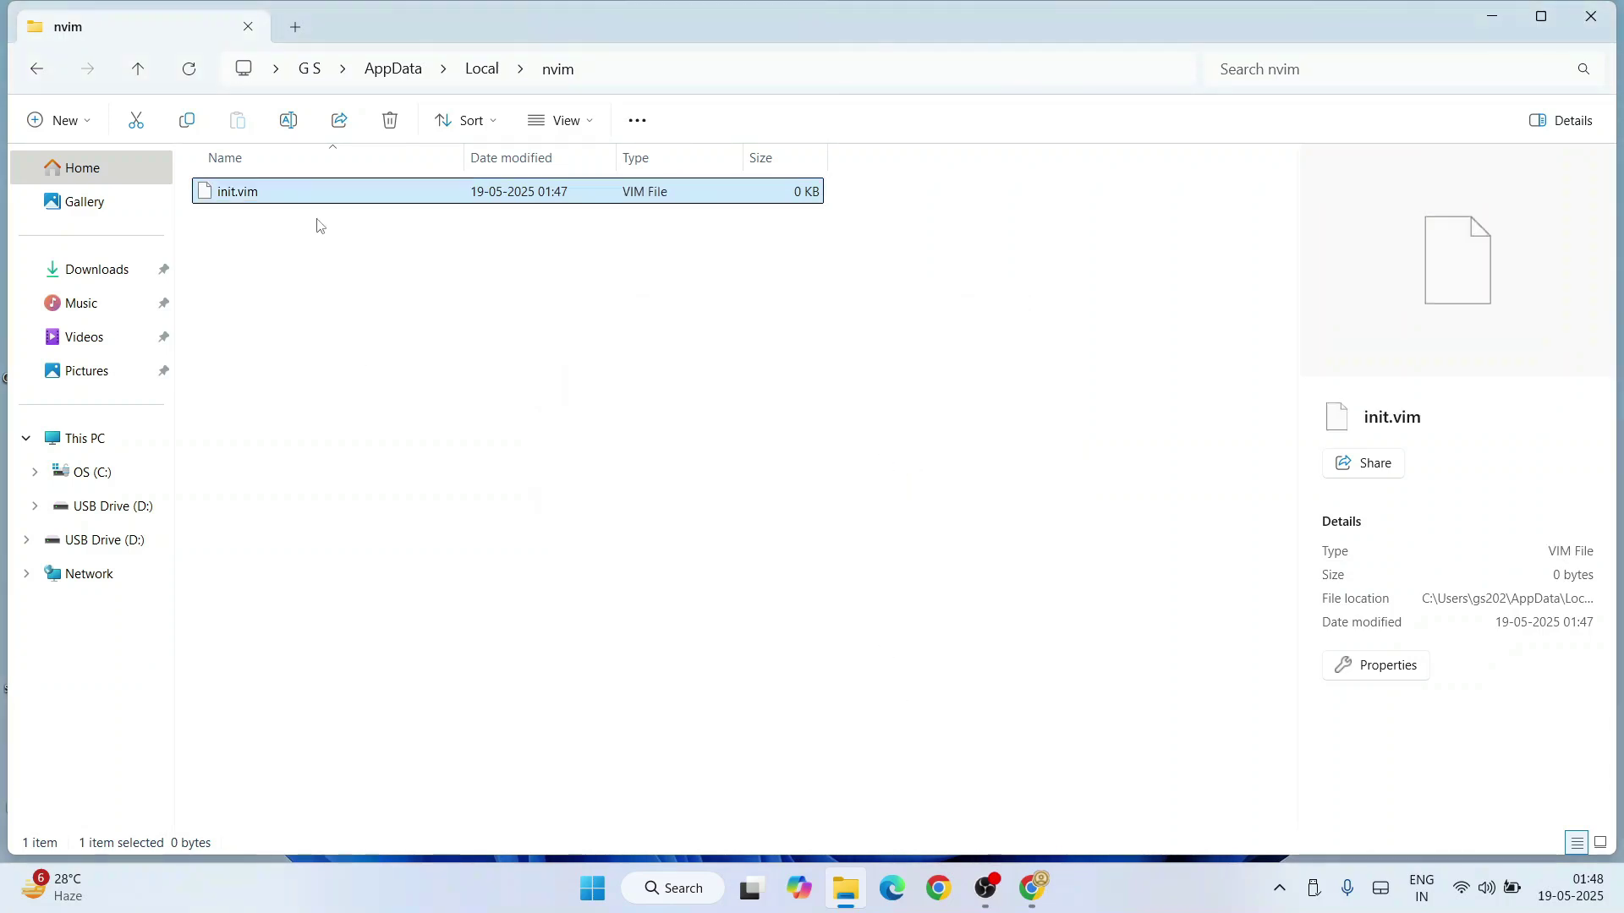
right_click(283, 199)
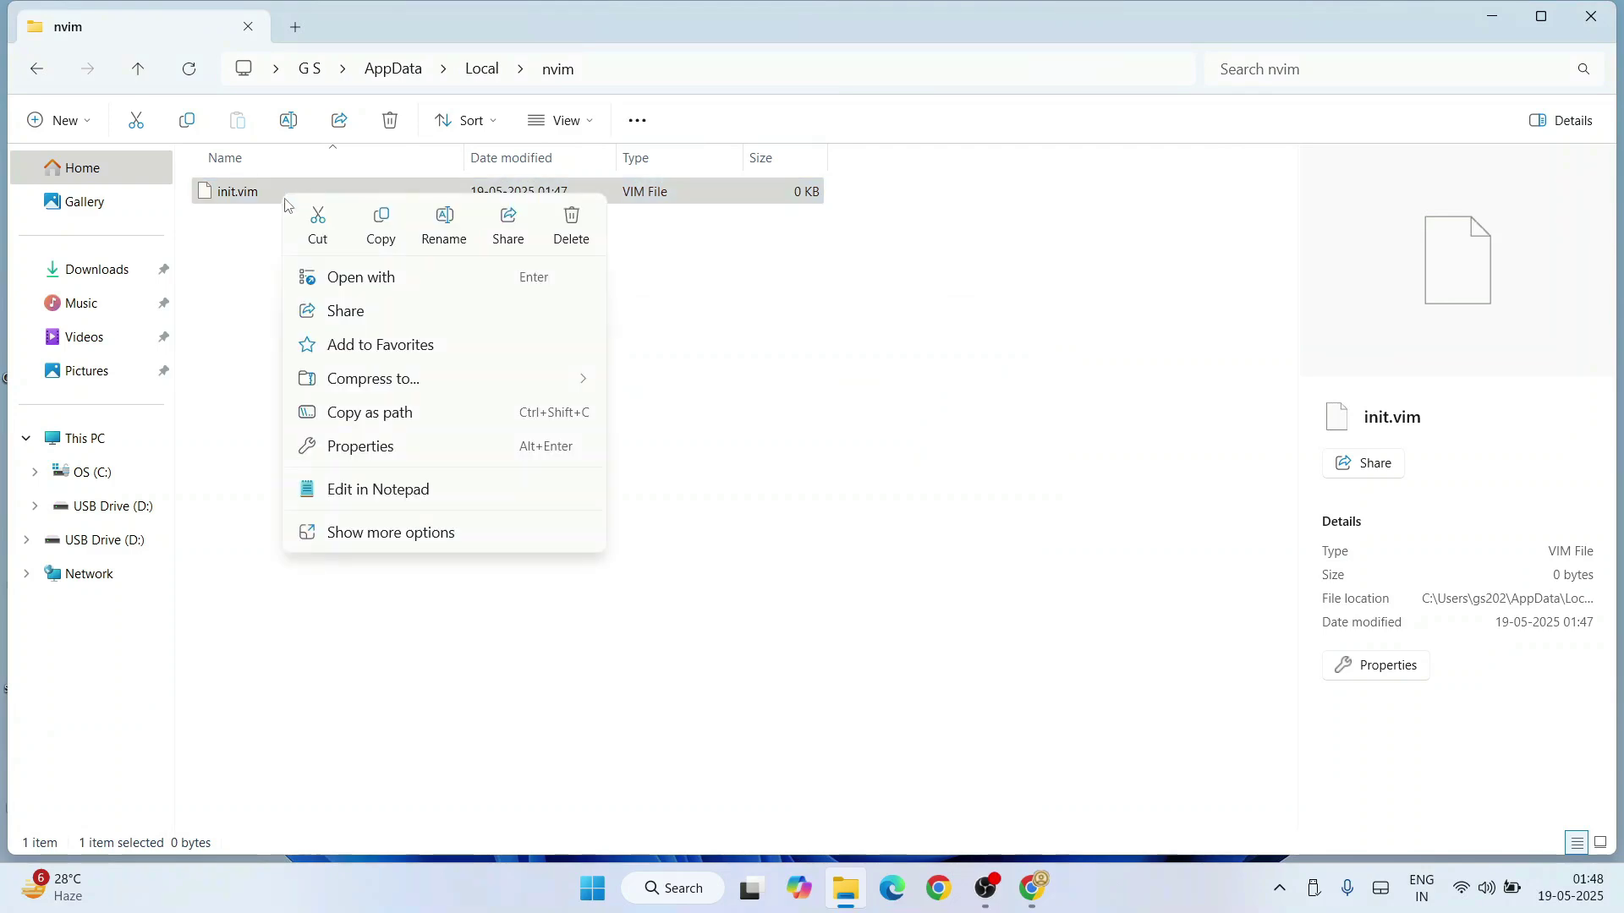
click(387, 493)
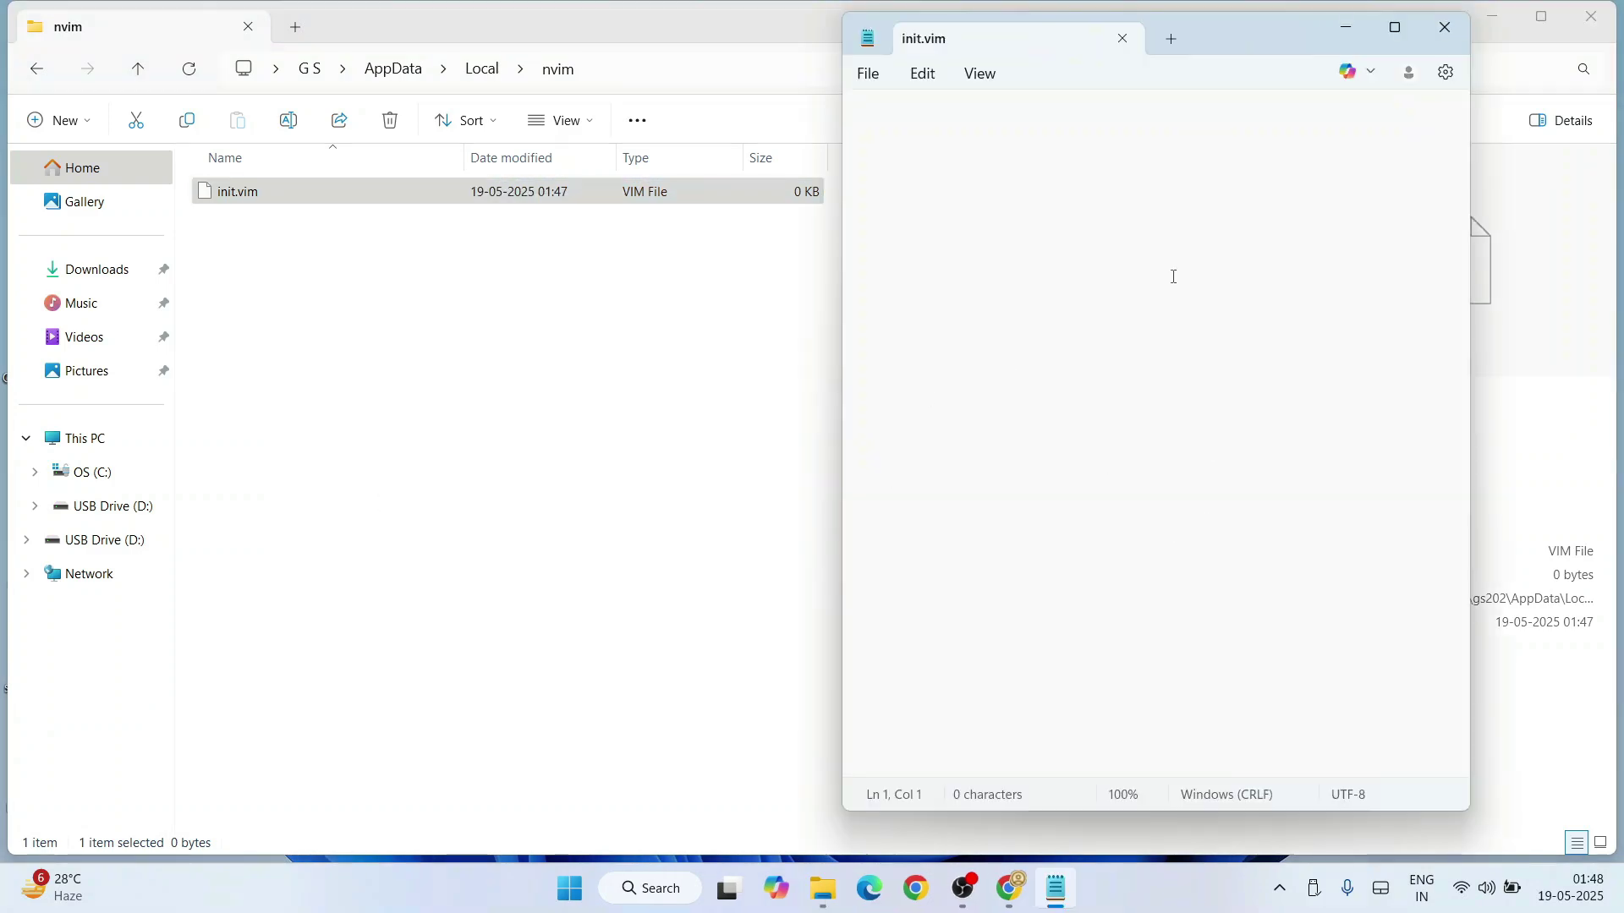
click(1011, 891)
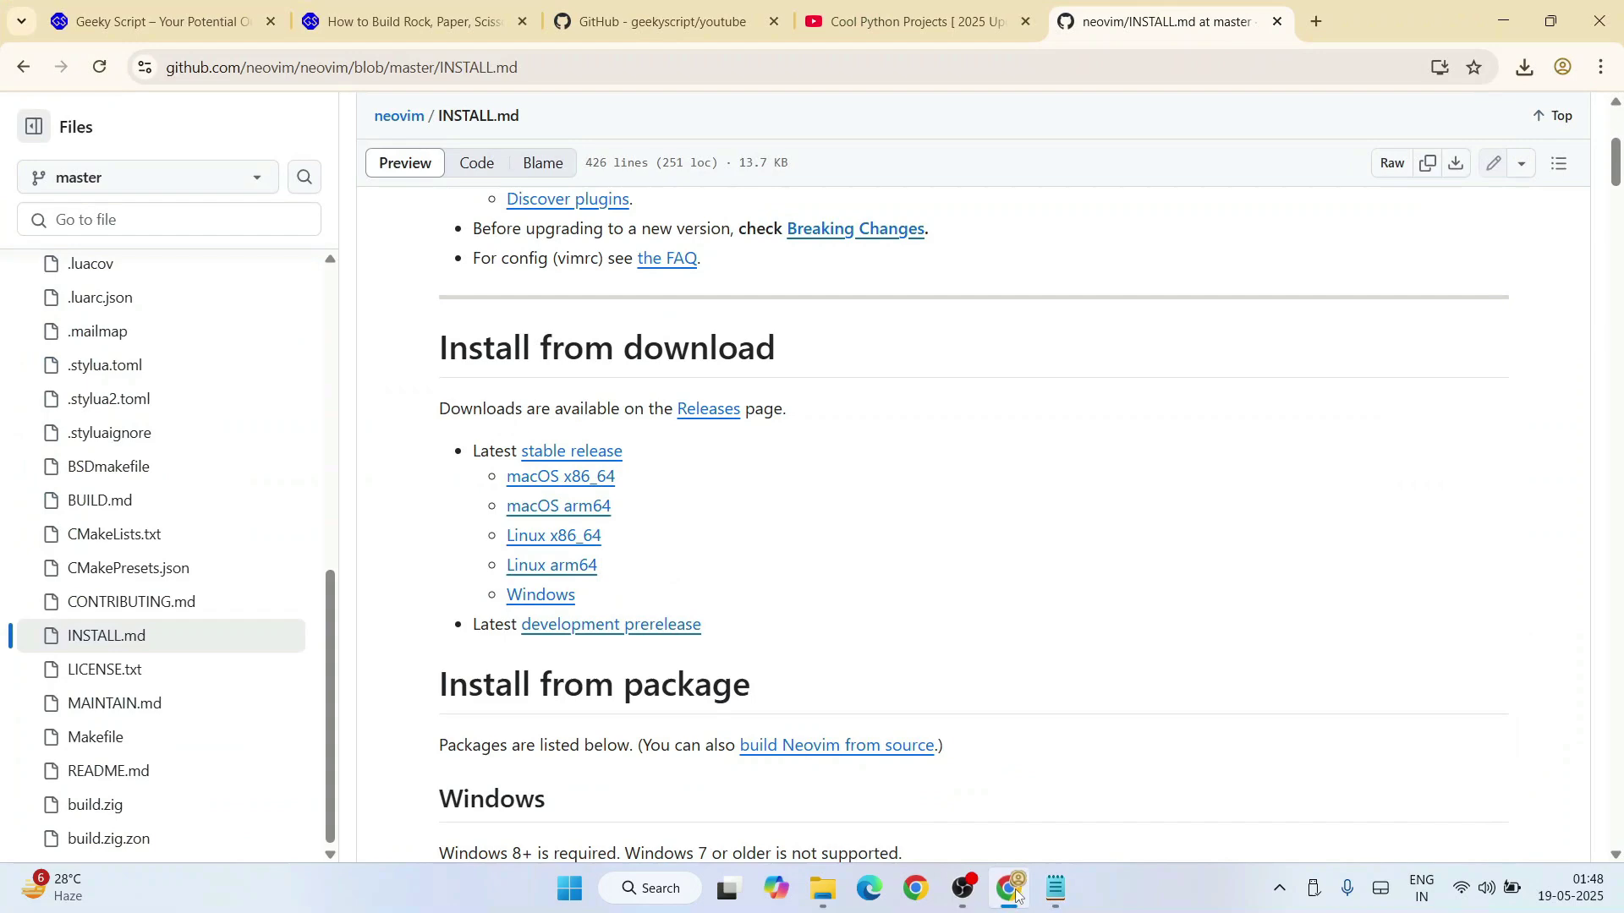
Step: Copy the nine settings lines from init.vim in the geekyscript youtube repository
click(673, 18)
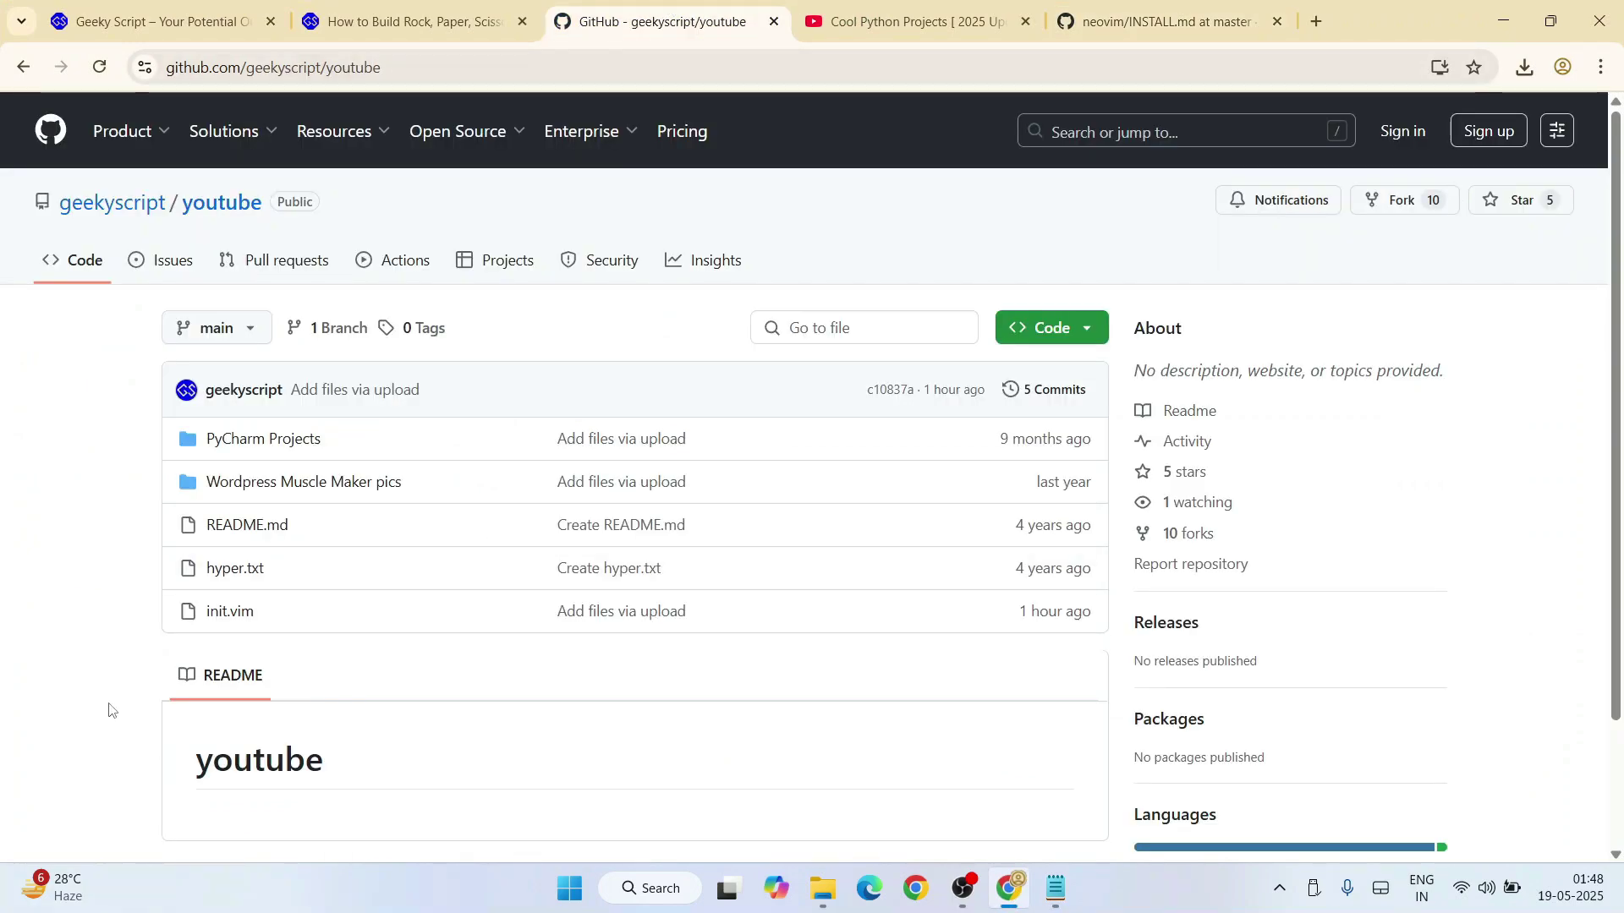
click(229, 612)
mouse_move(460, 130)
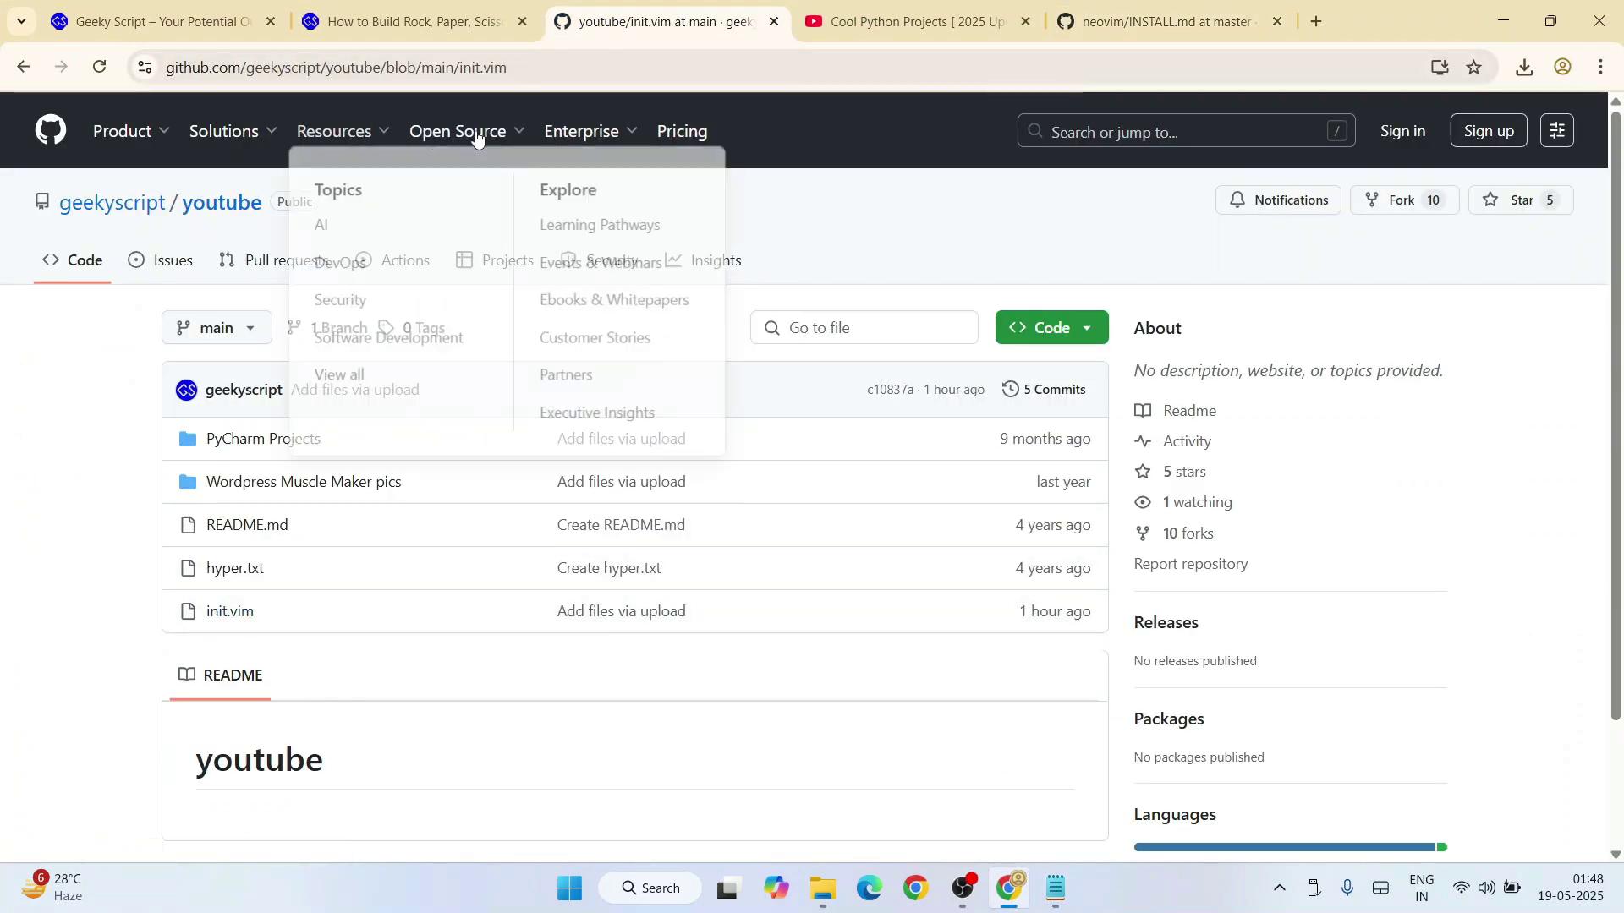
click(537, 66)
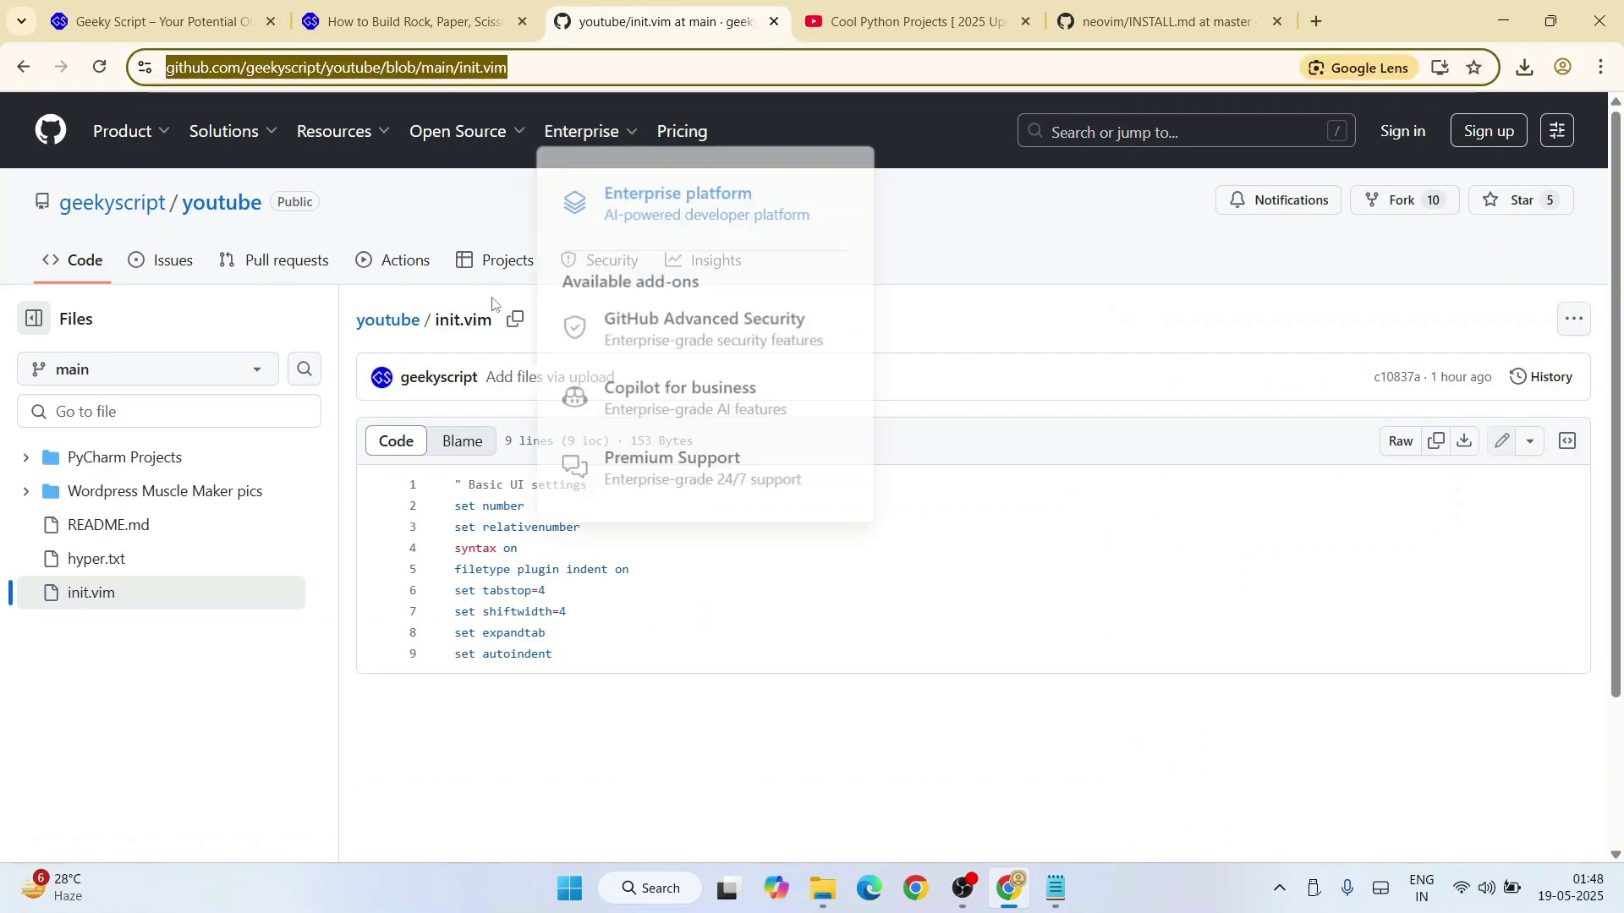
click(878, 220)
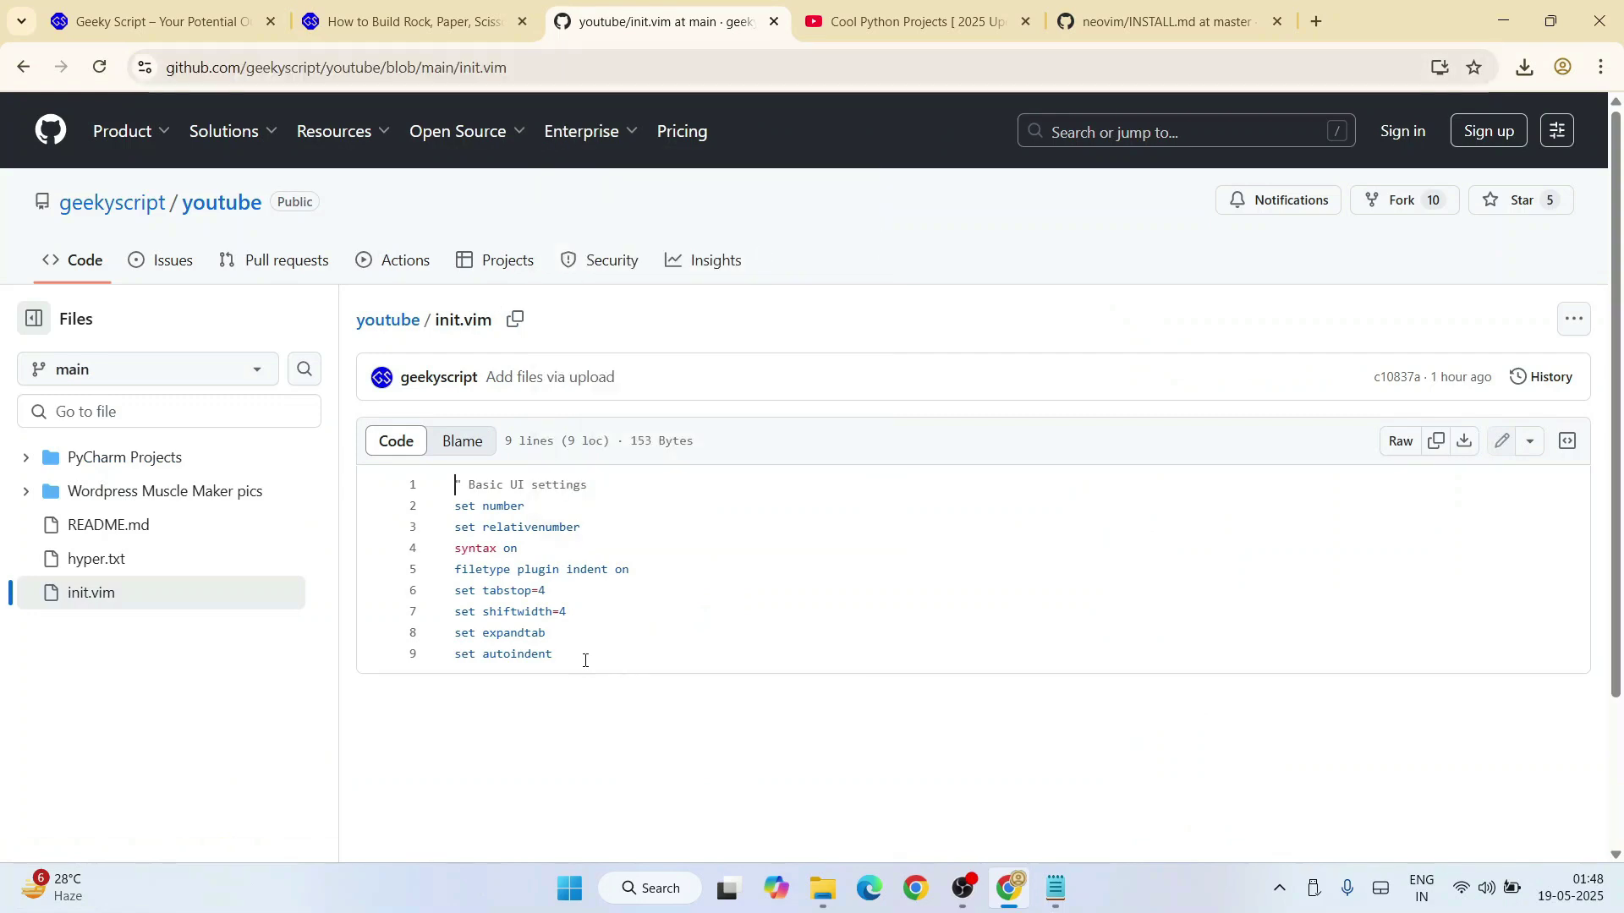
drag(585, 659, 403, 520)
right_click(530, 513)
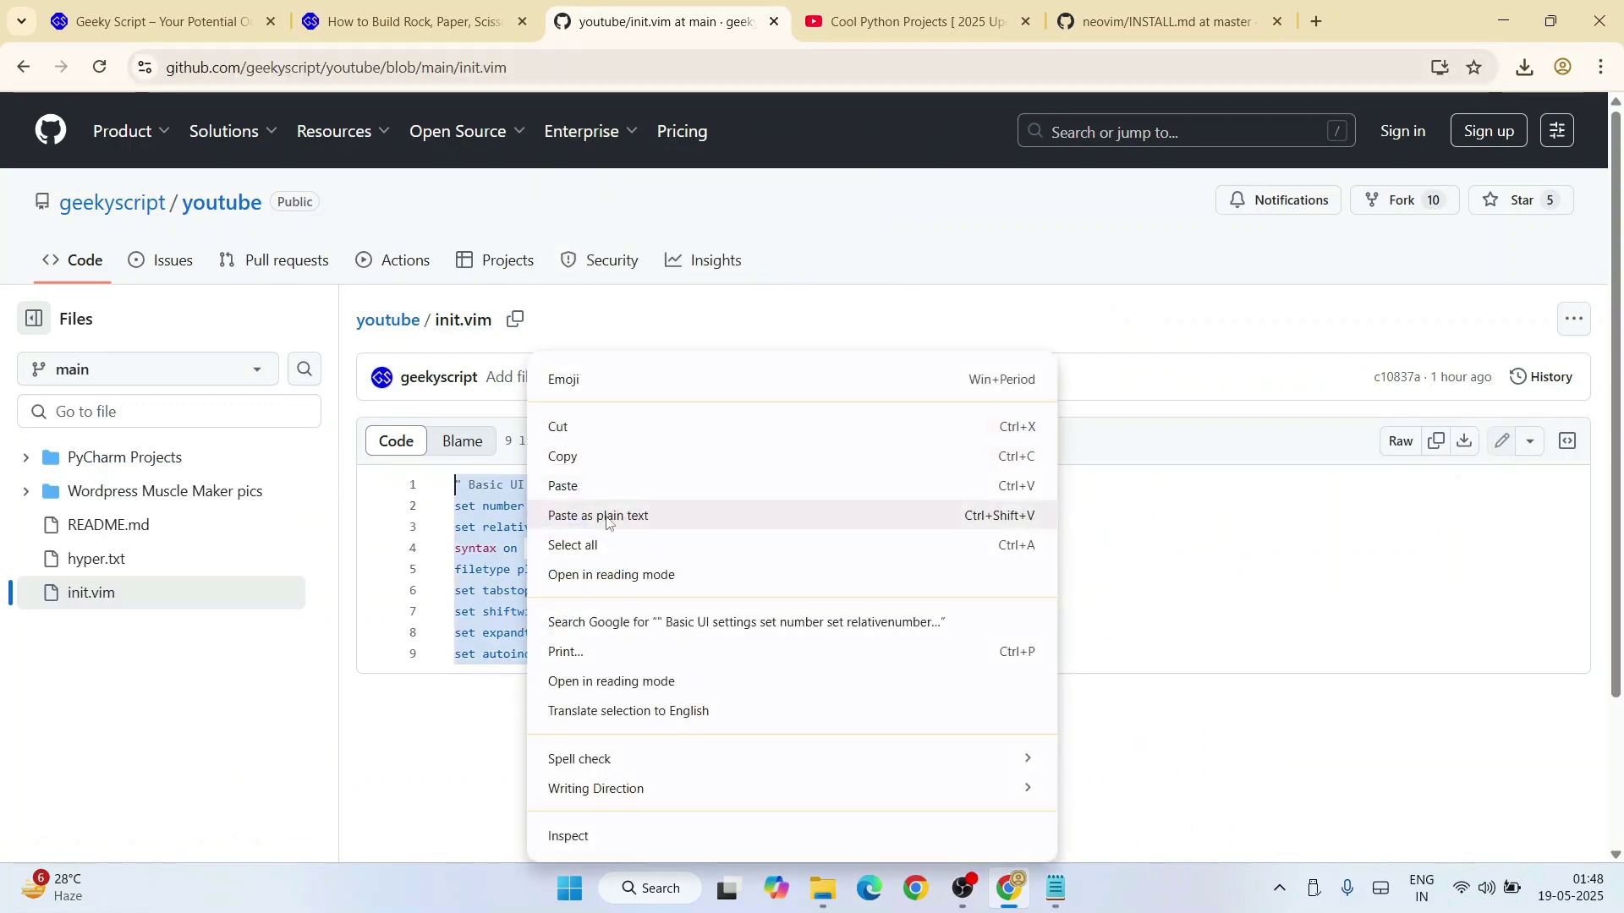
click(598, 458)
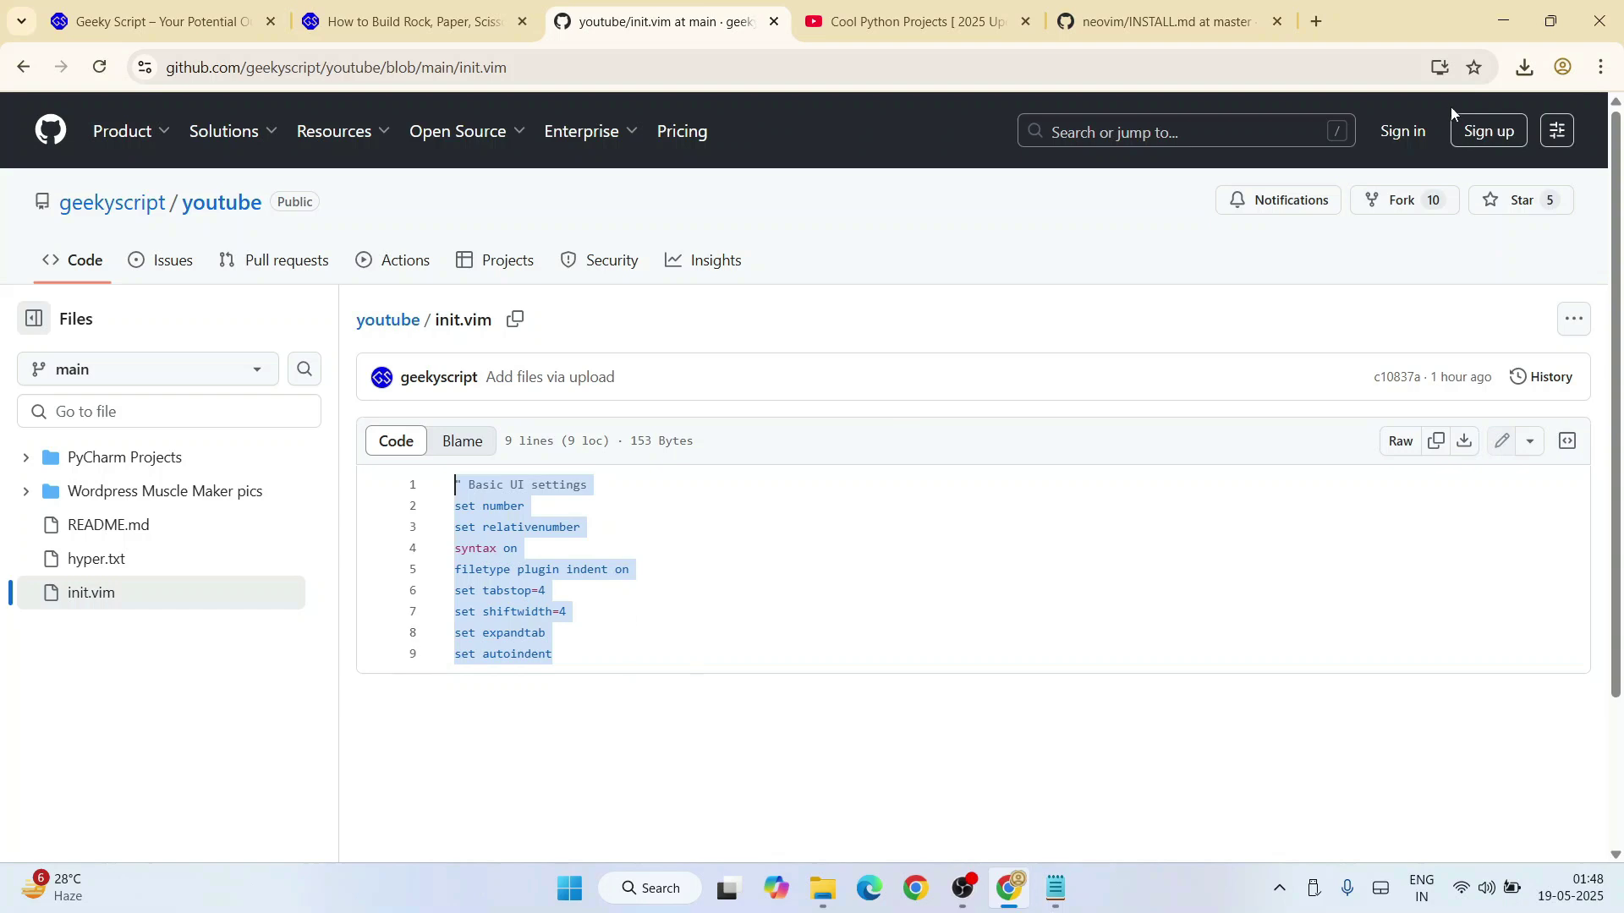
click(1501, 21)
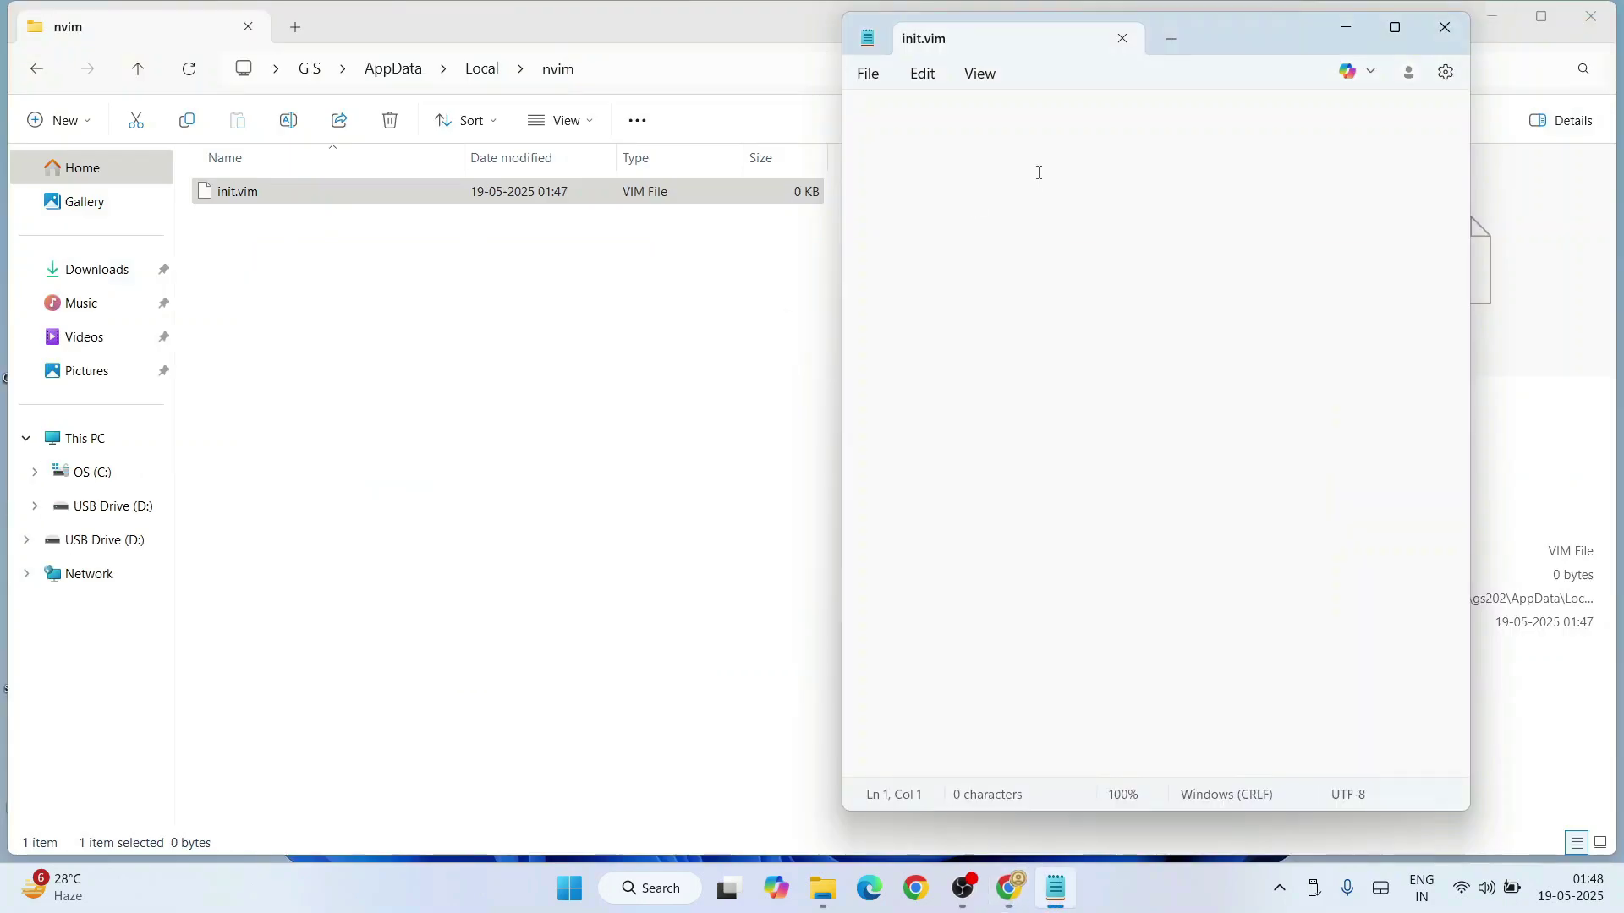
Step: Paste the nine settings lines into init.vim, save it at 153 bytes, and close Notepad and Explorer
key(ctrl+v)
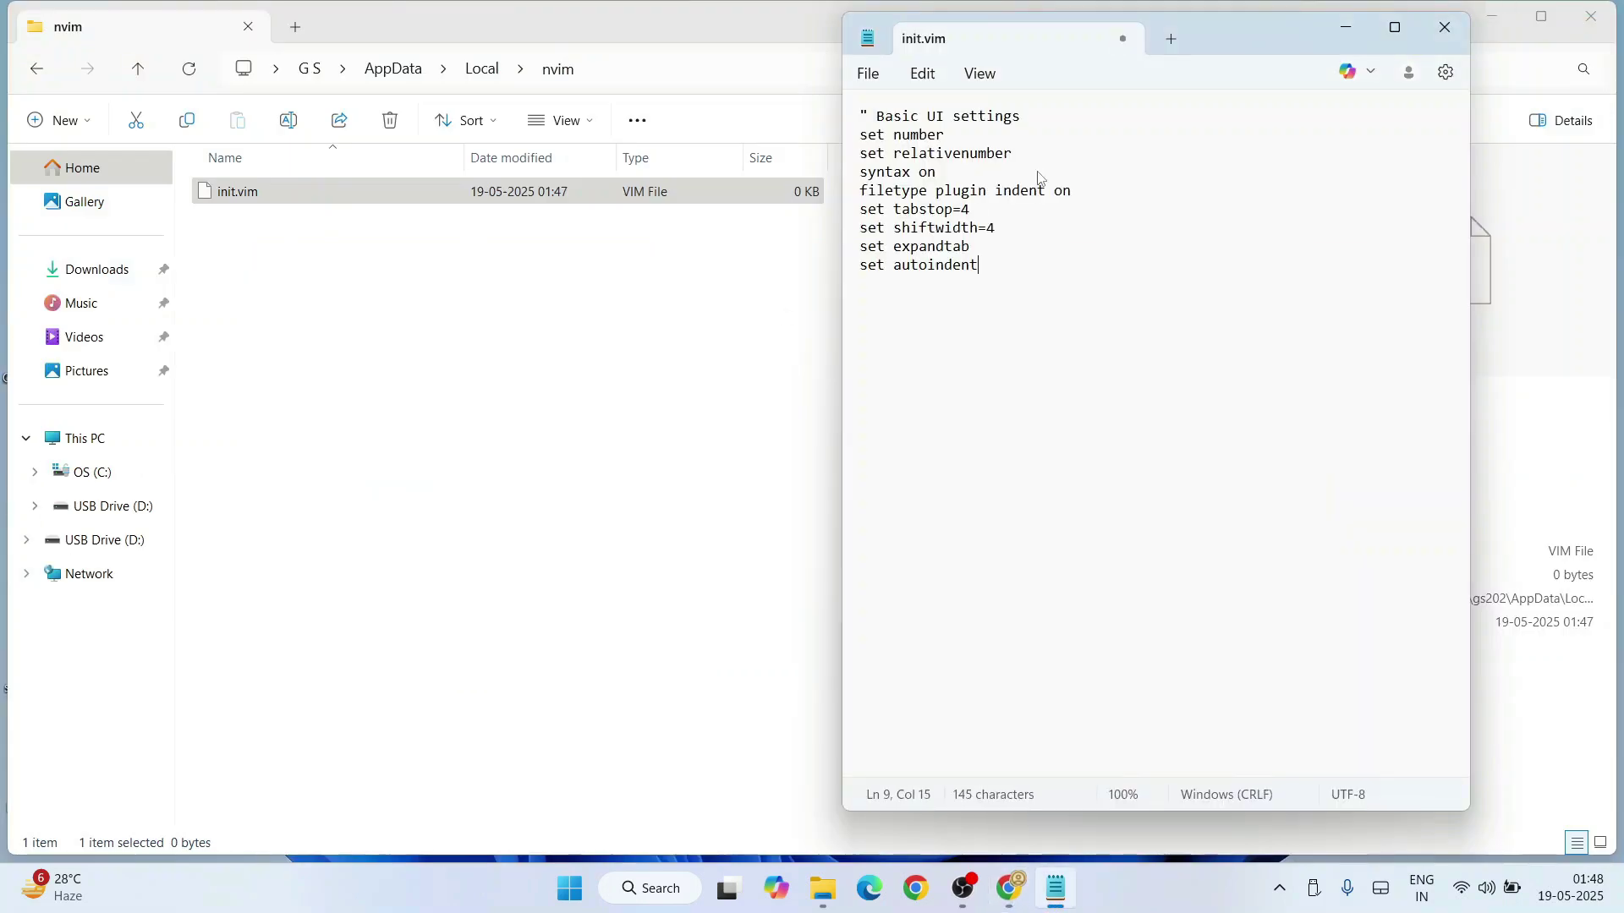
key(ctrl+s)
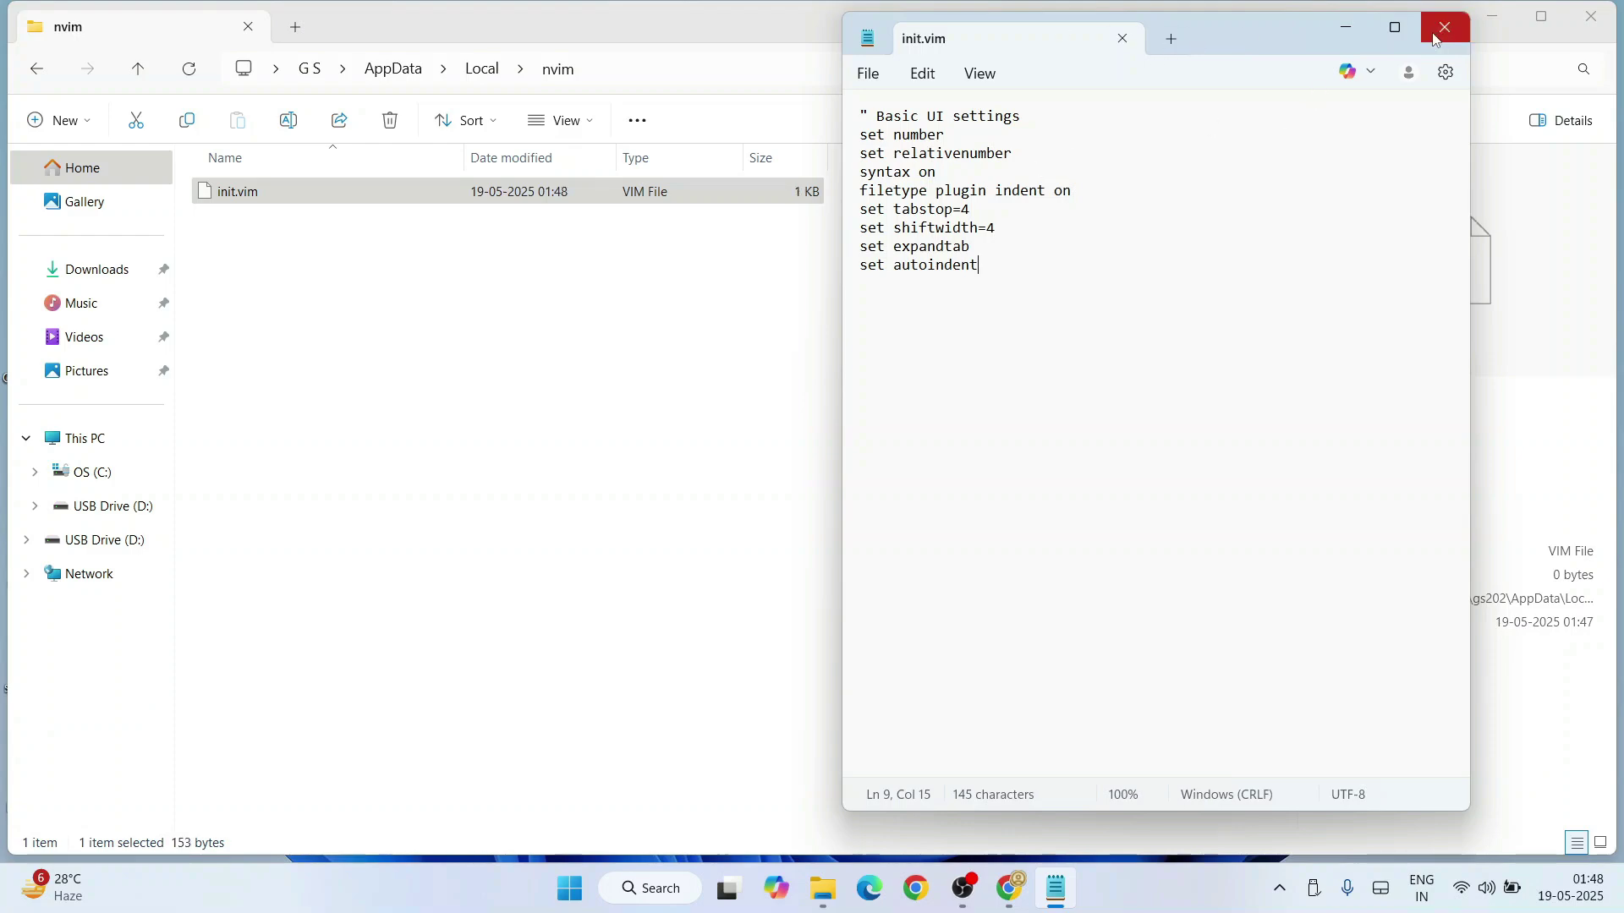
click(1434, 39)
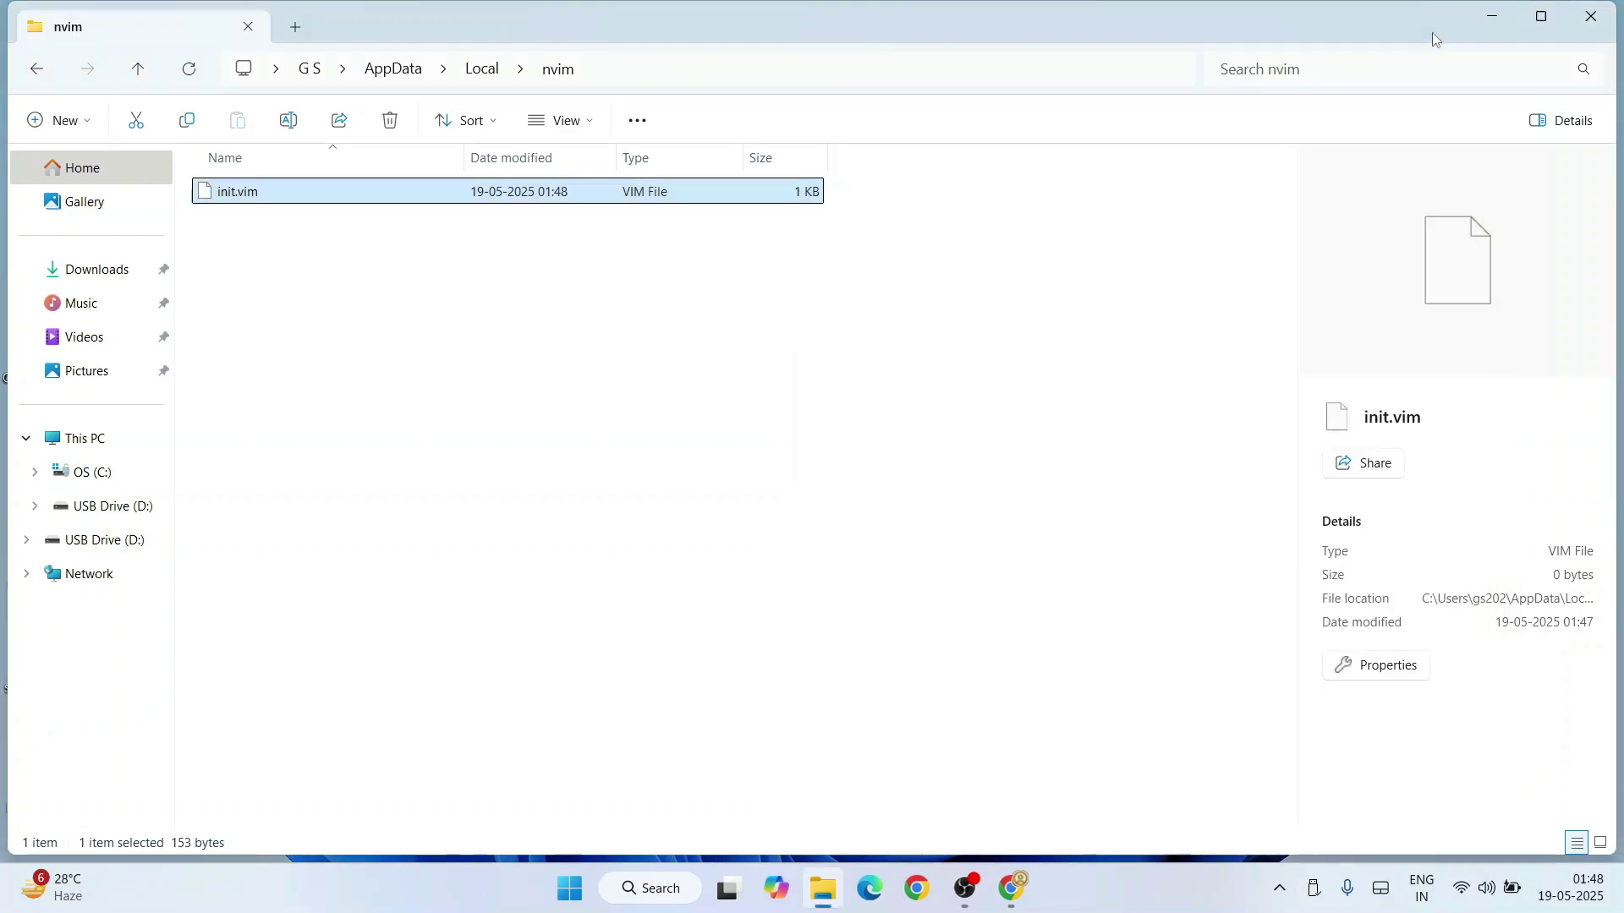
click(1590, 17)
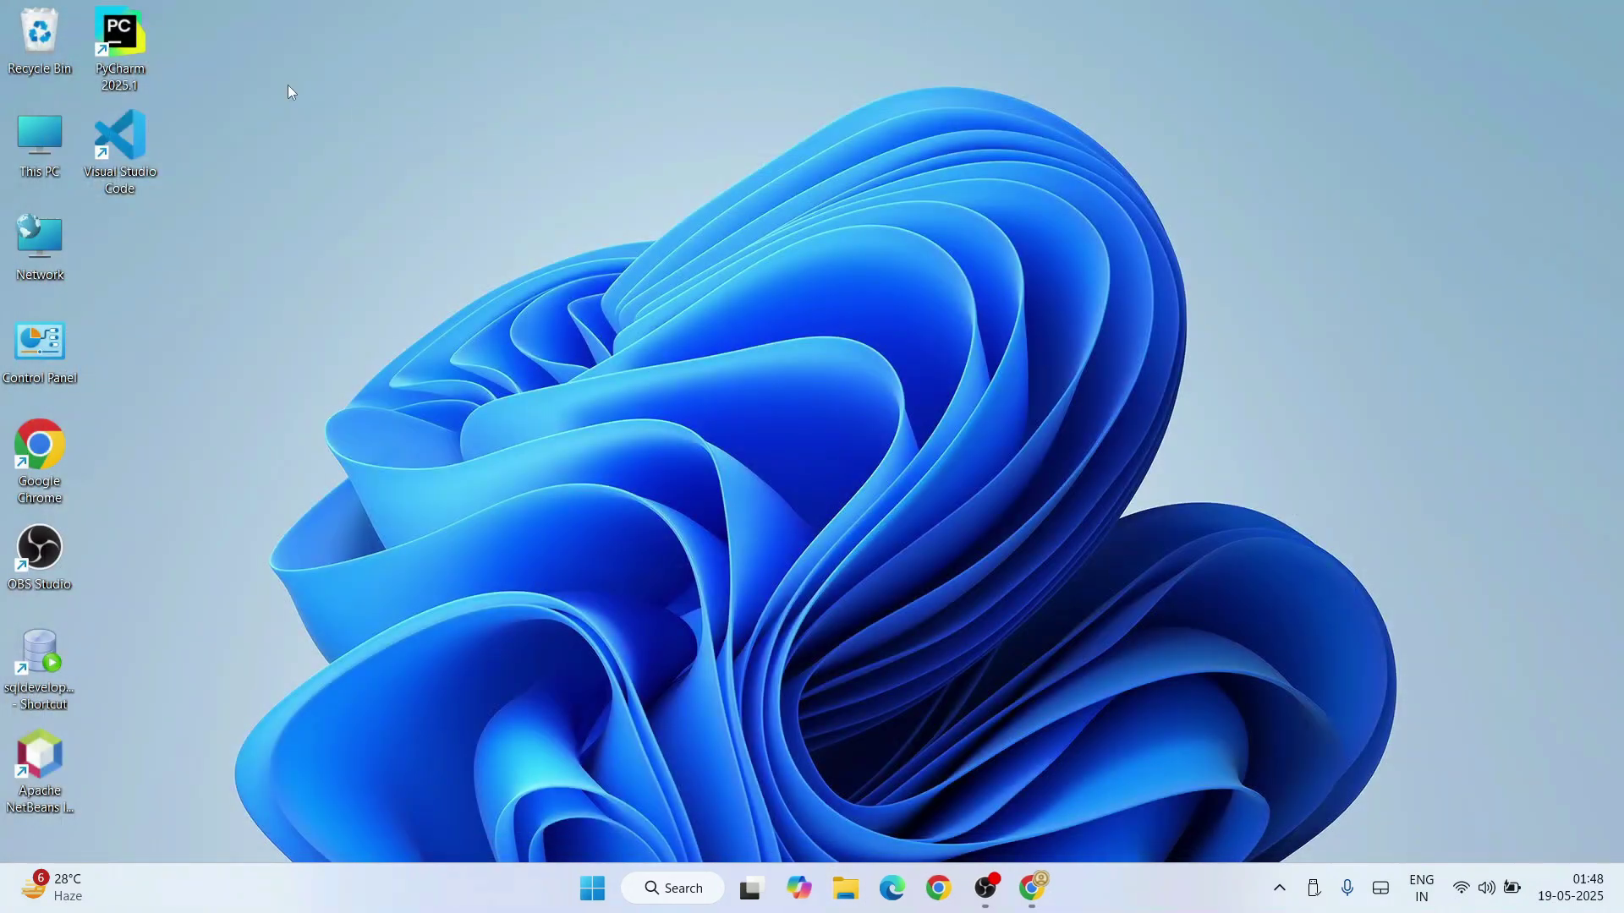
Step: Create a new desktop folder named 'python demo'
right_click(287, 85)
mouse_move(348, 252)
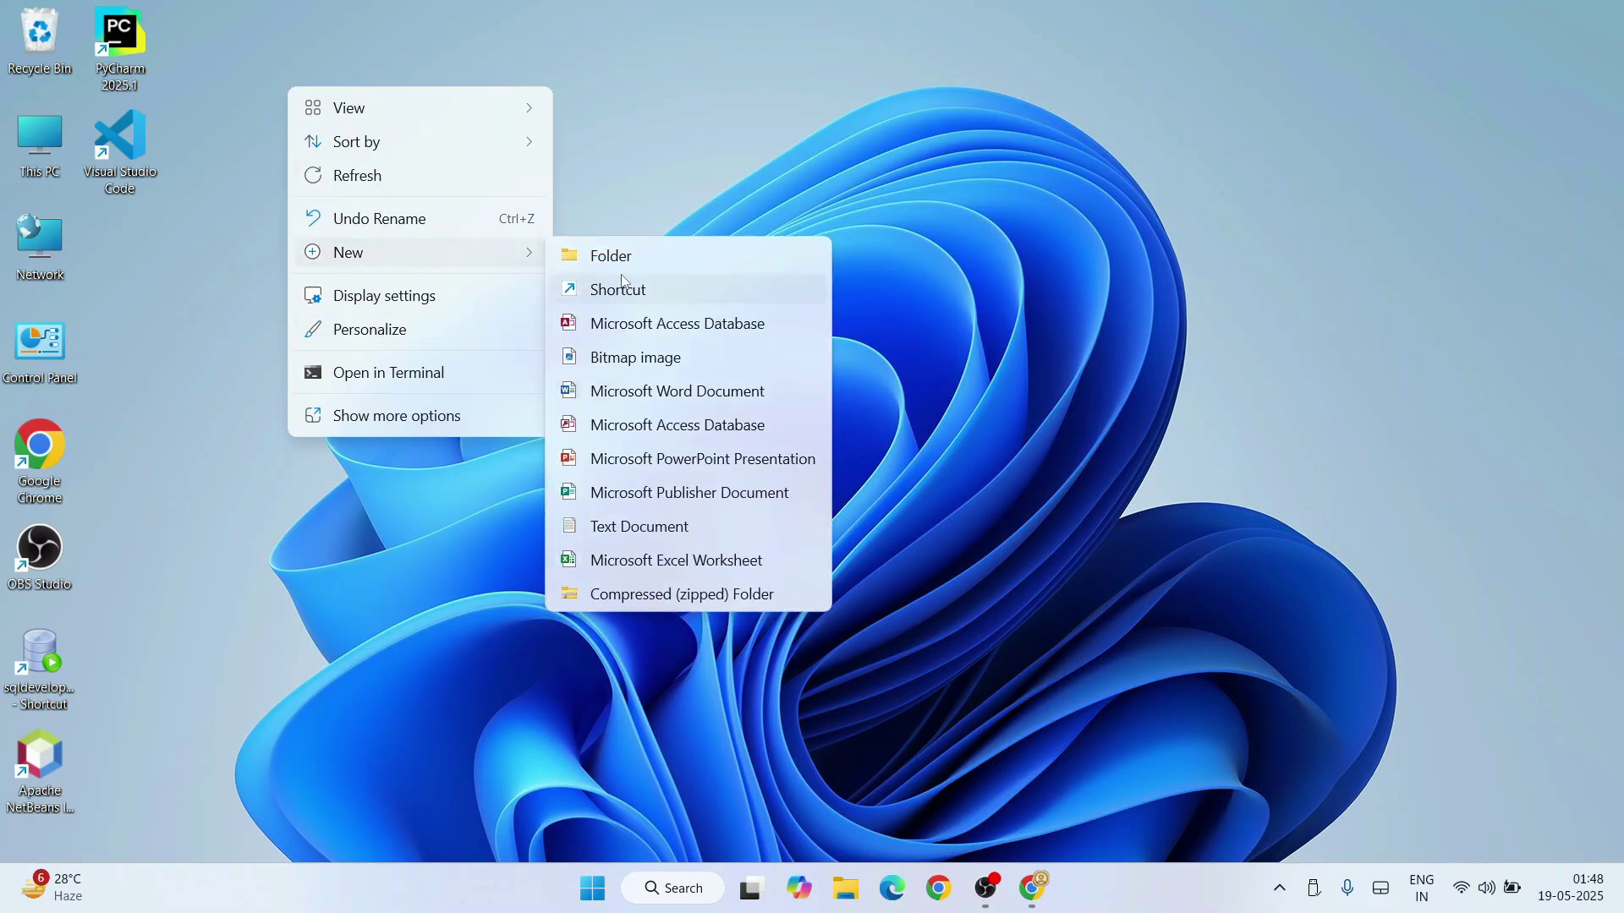
click(619, 258)
text(p)
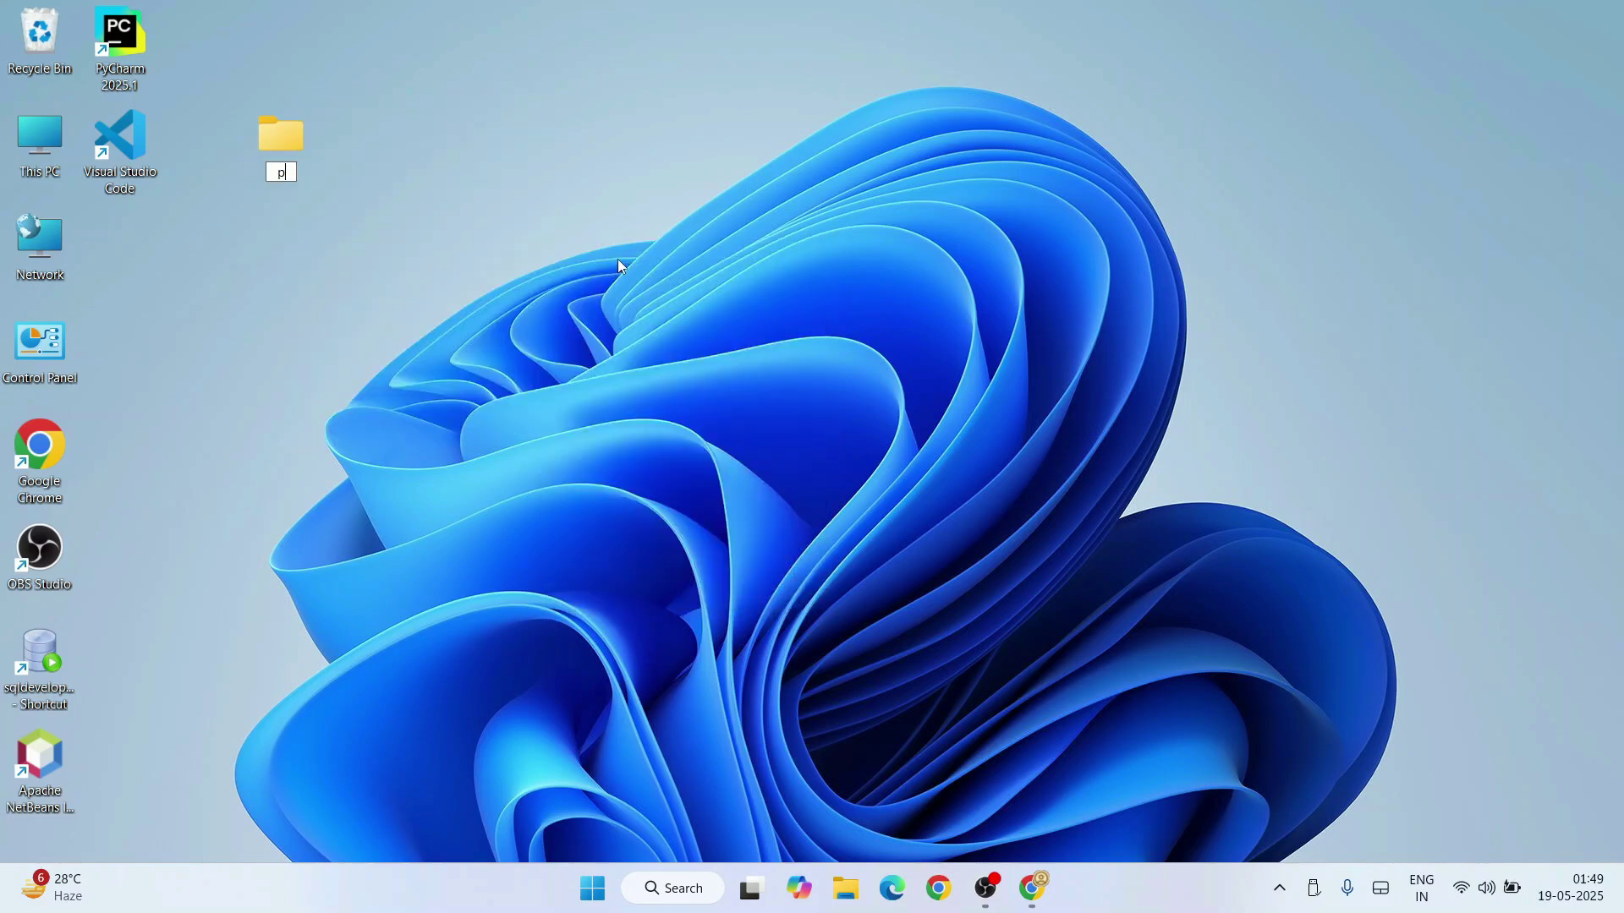
text(ython demo)
key(Return)
Step: Open the python demo folder and start a Command Prompt inside it with cmd
key(Return)
click(555, 82)
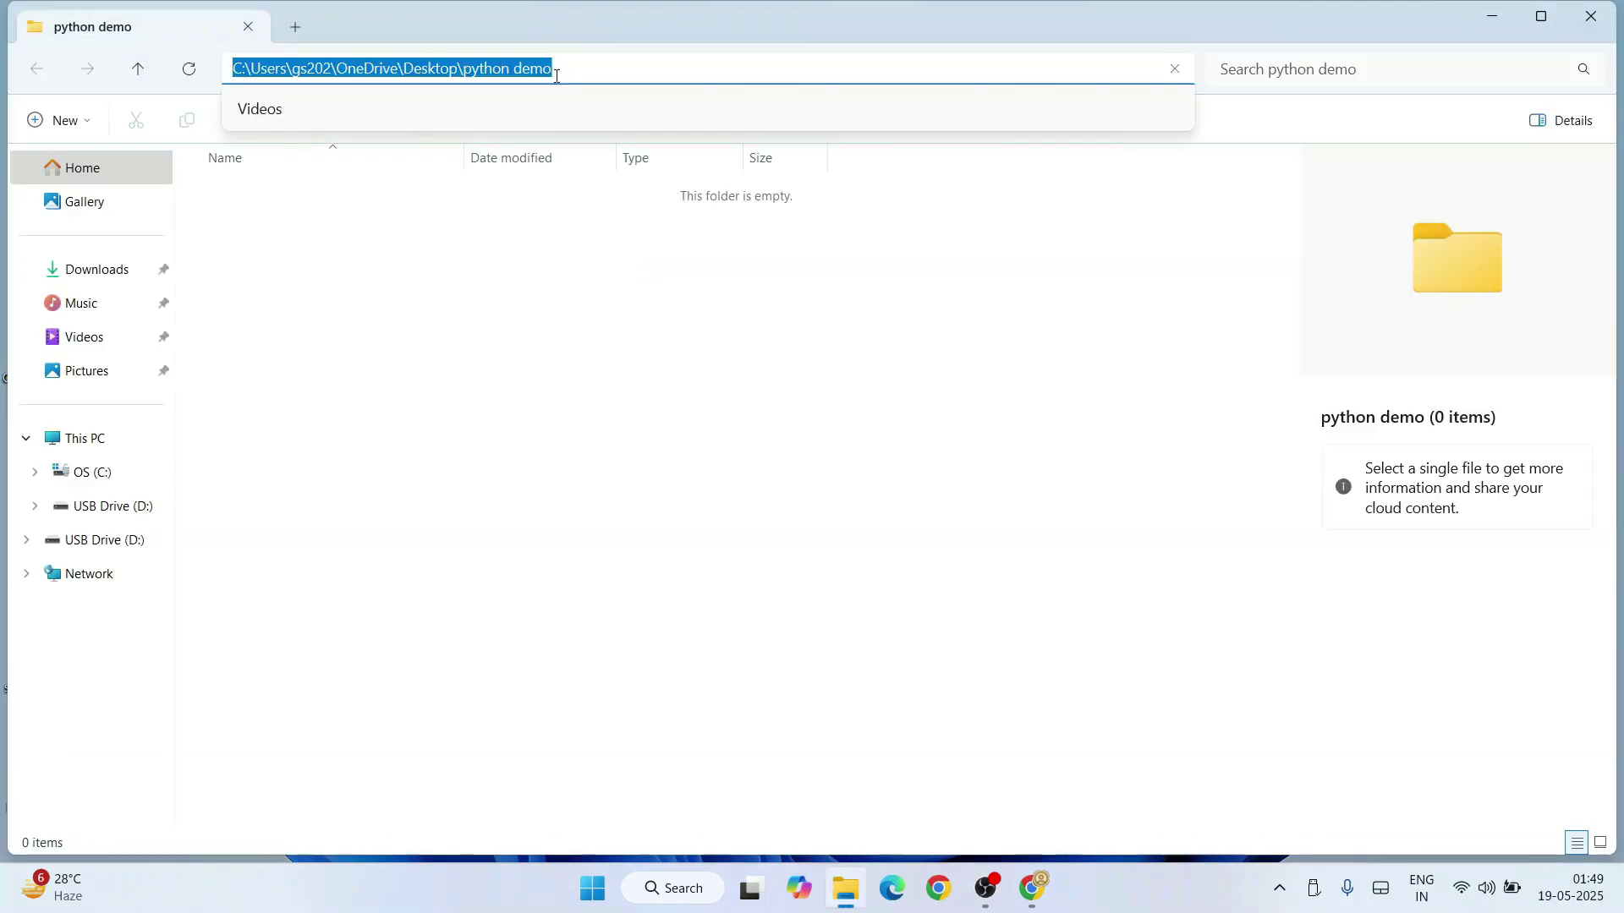
text(cmd)
key(Return)
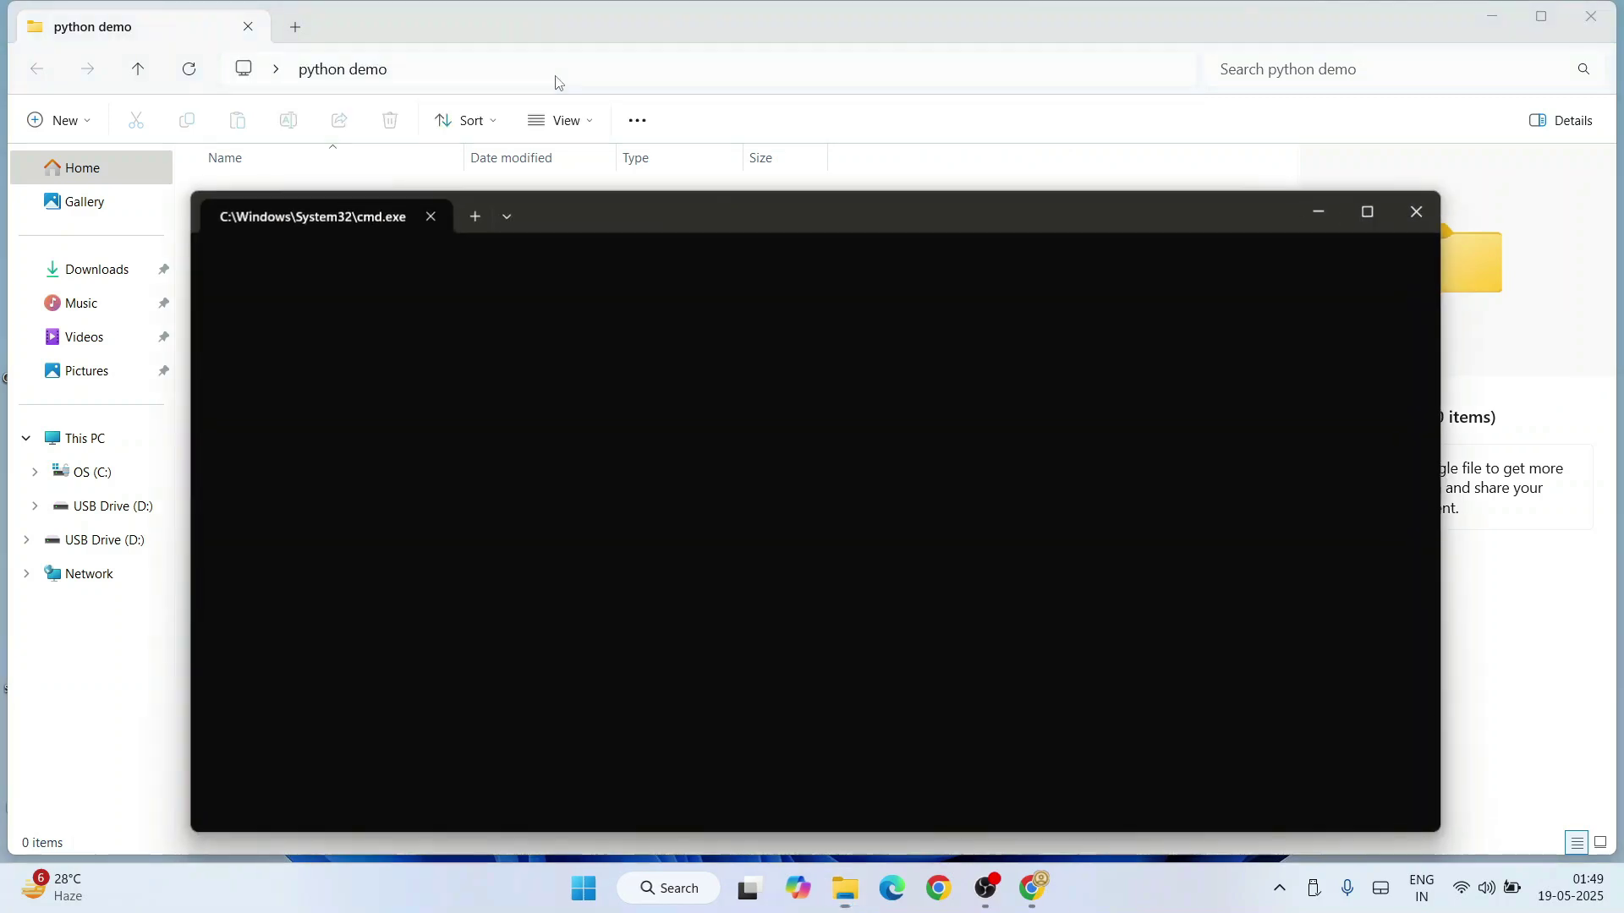
drag(203, 244, 720, 363)
drag(651, 230, 694, 284)
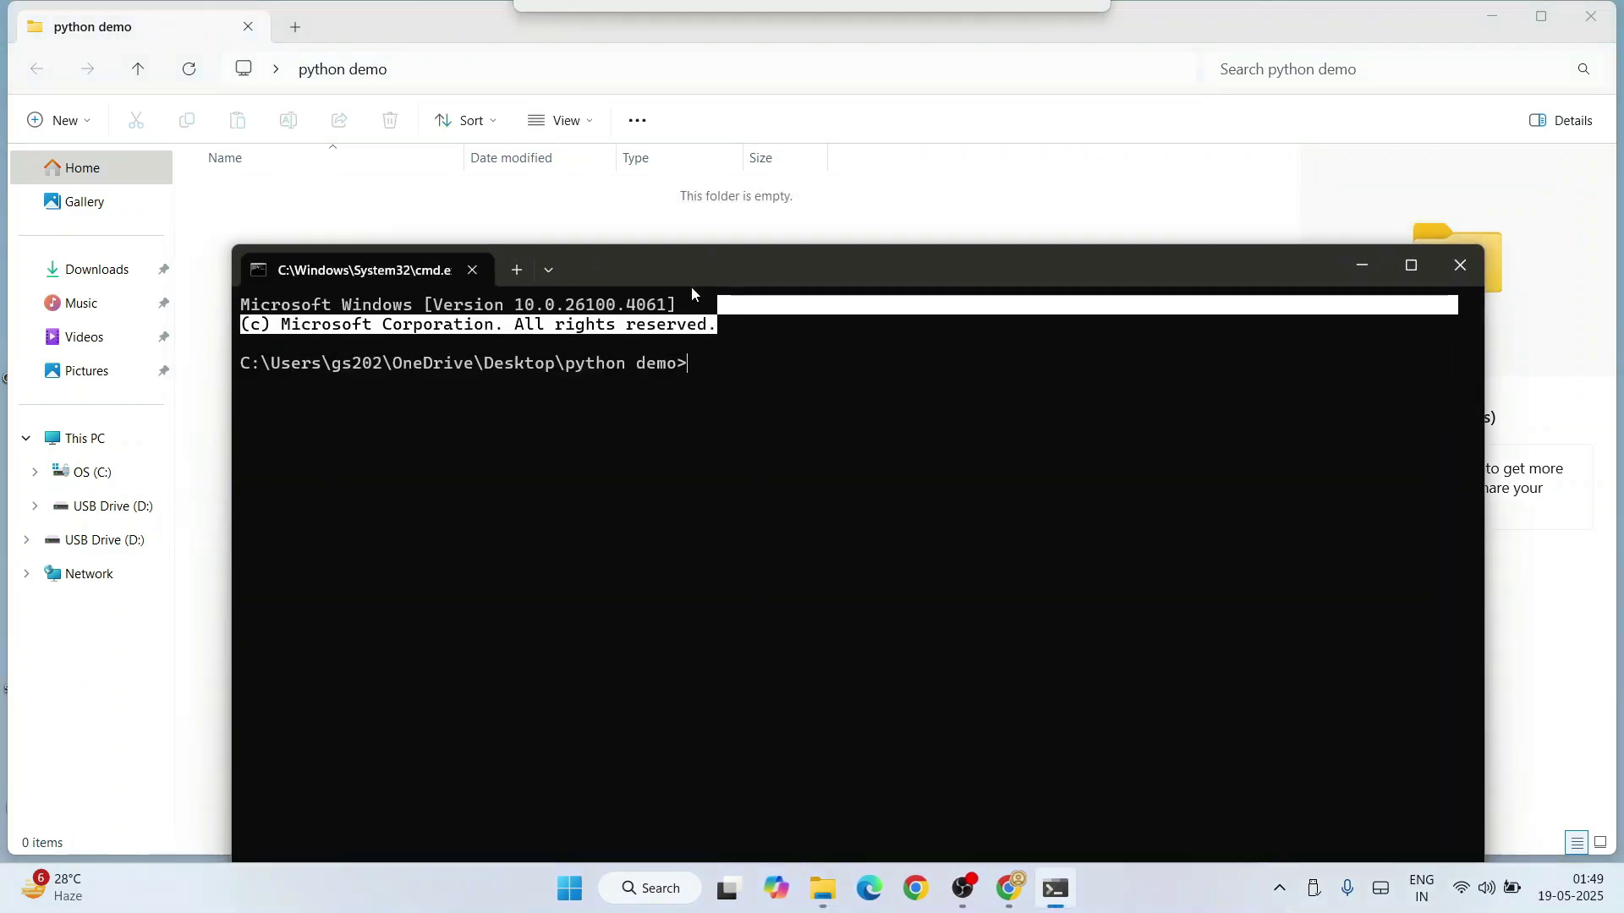
click(672, 418)
text(cl)
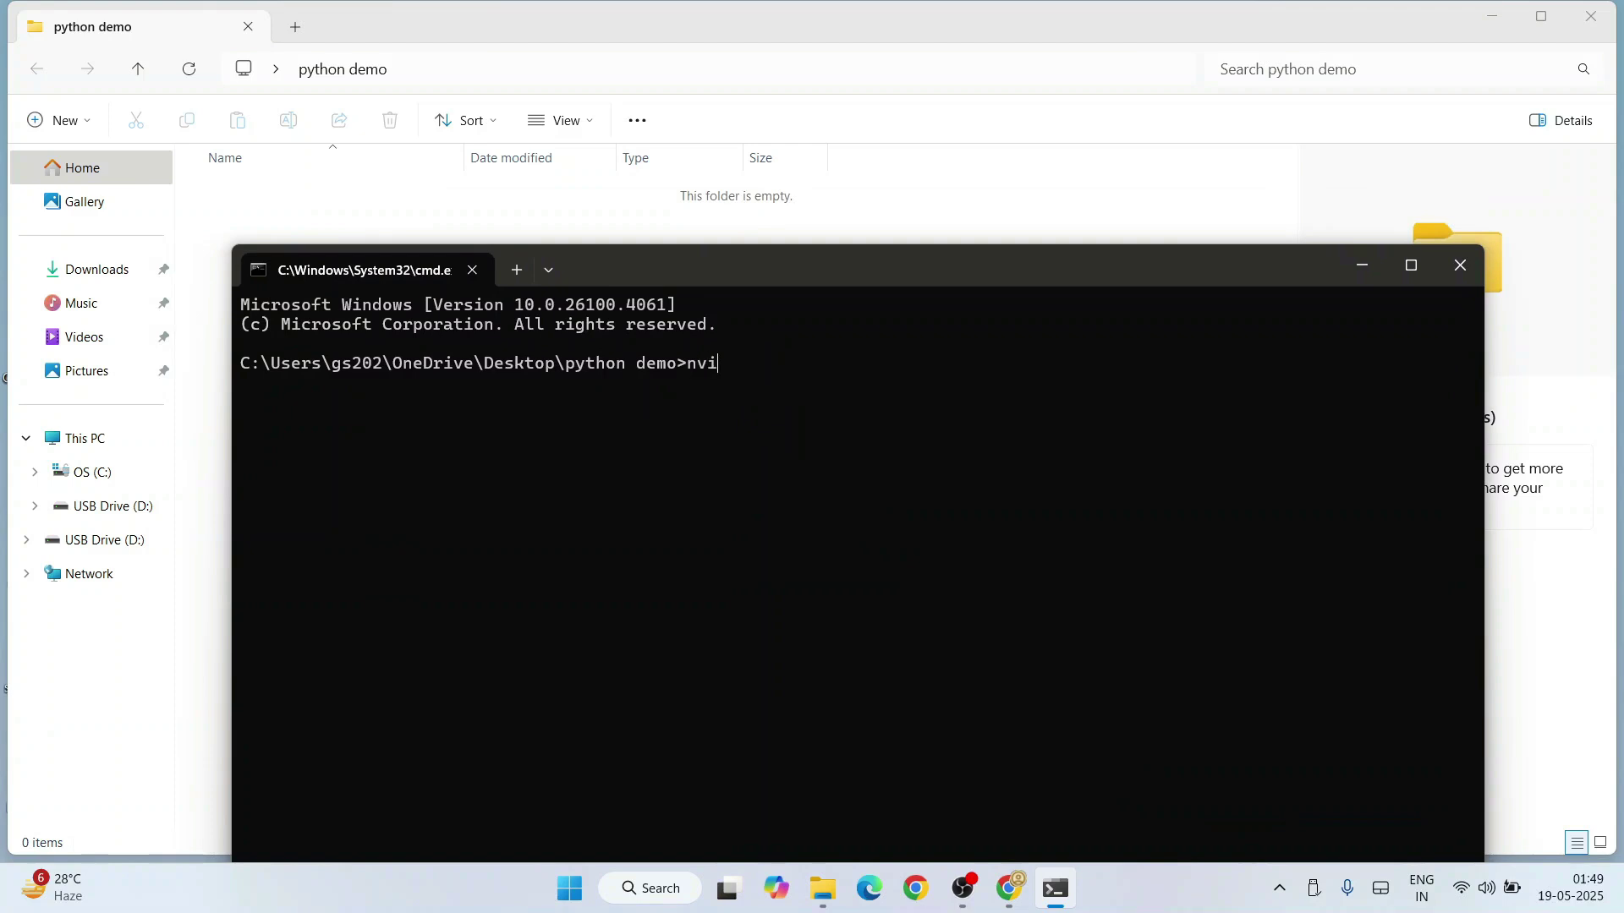
text(s)
Step: Launch Neovim and enter print("Hello World"), a= 5, b= 6 and print(a+b) on four lines
key(Return)
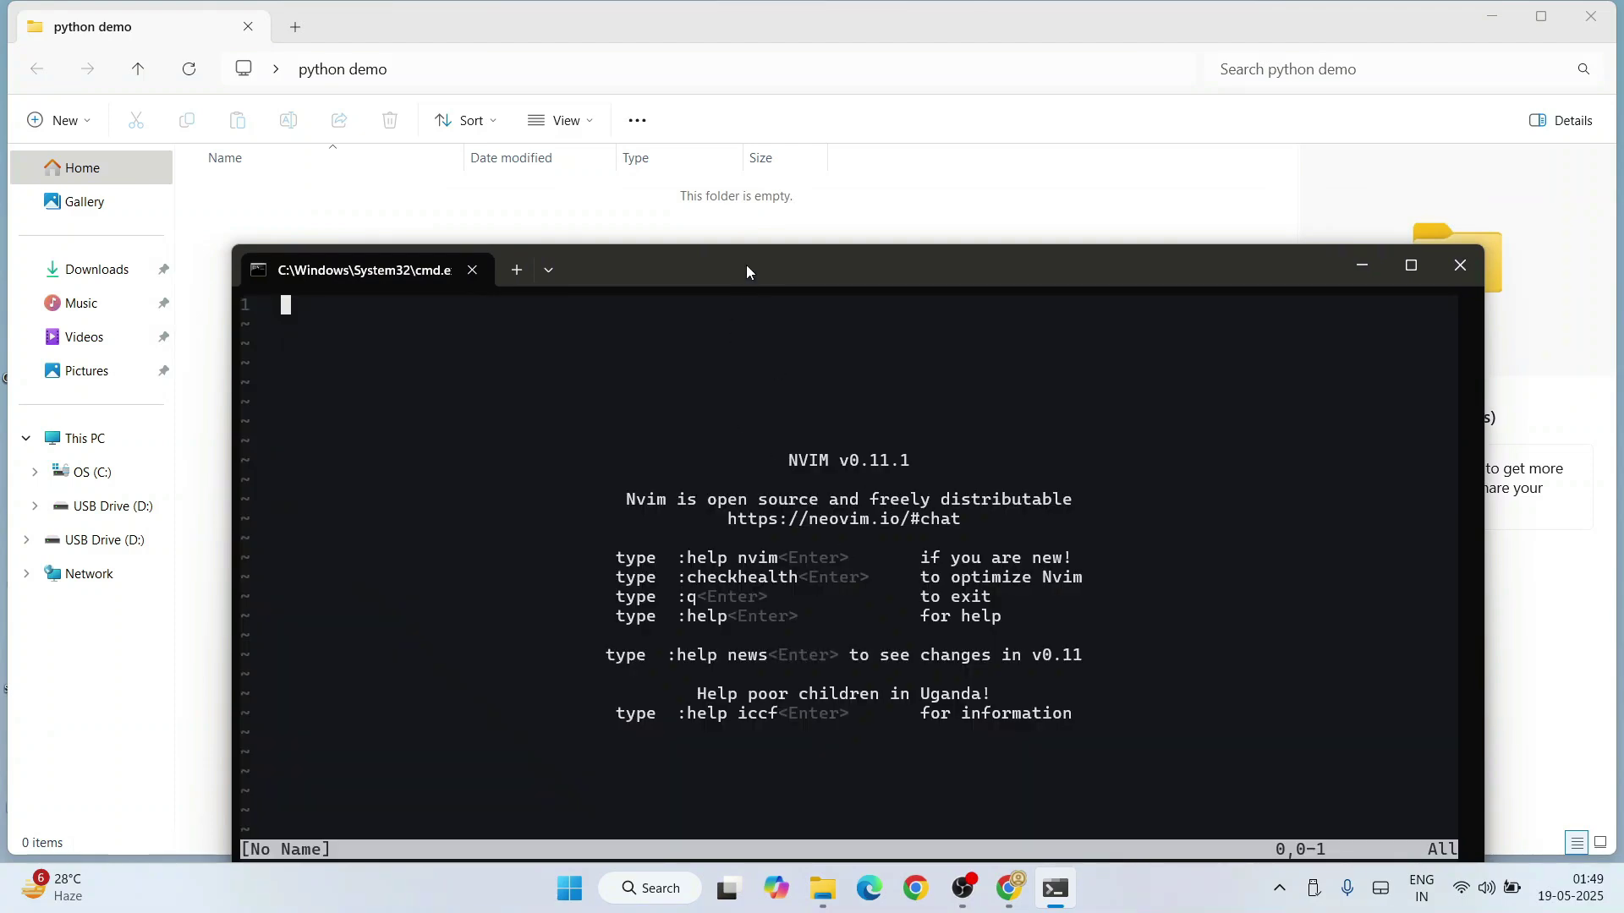
drag(746, 265, 793, 208)
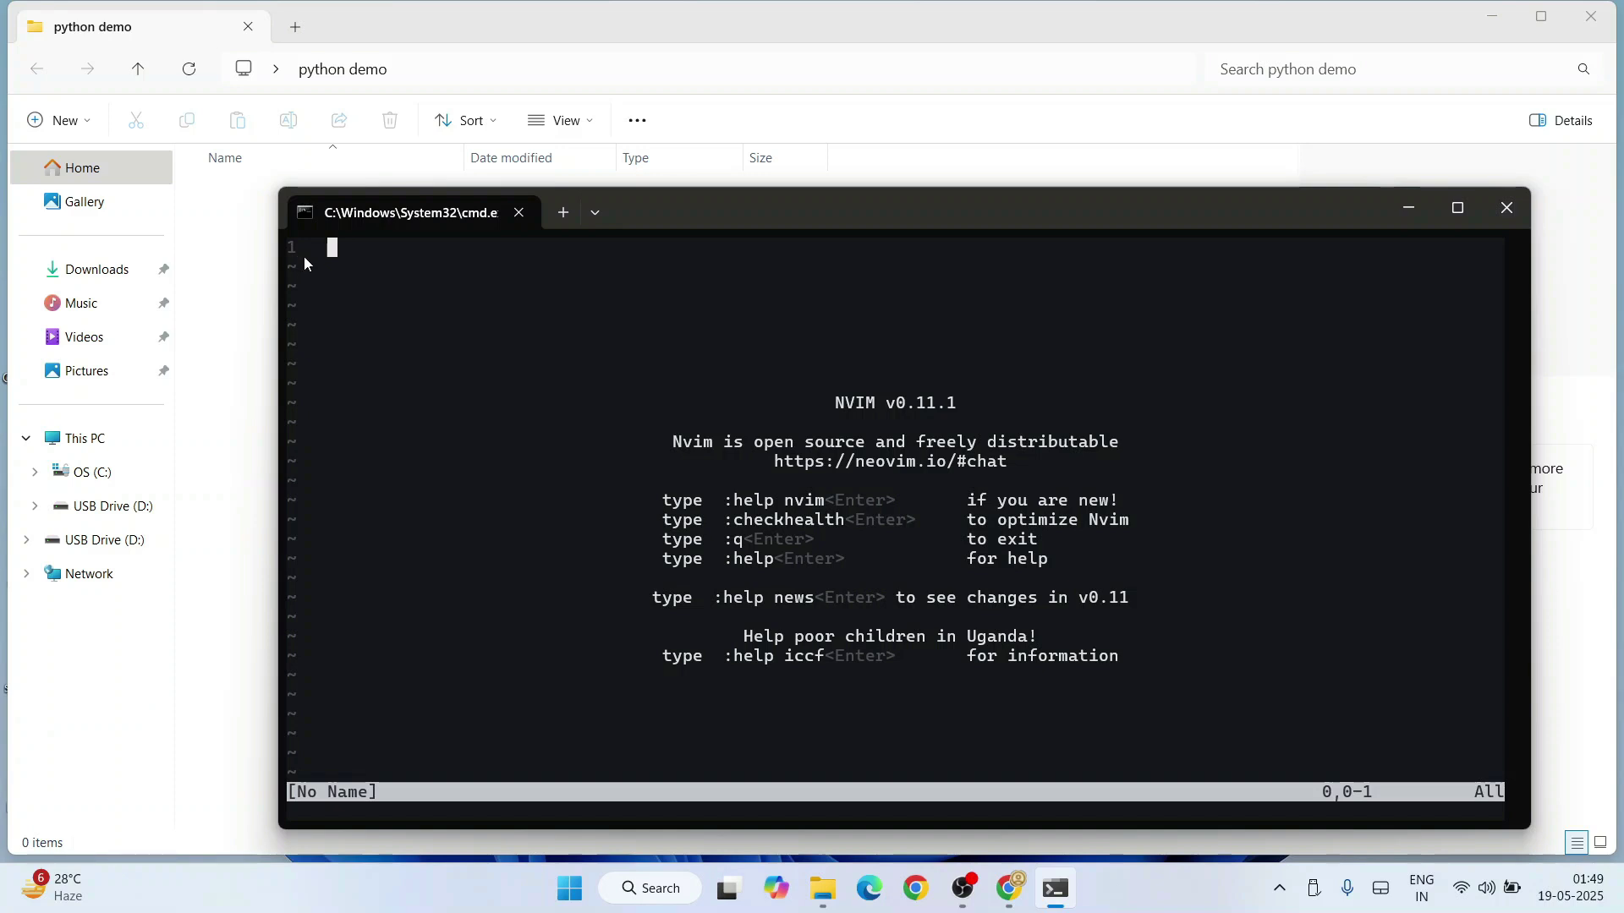
text(i)
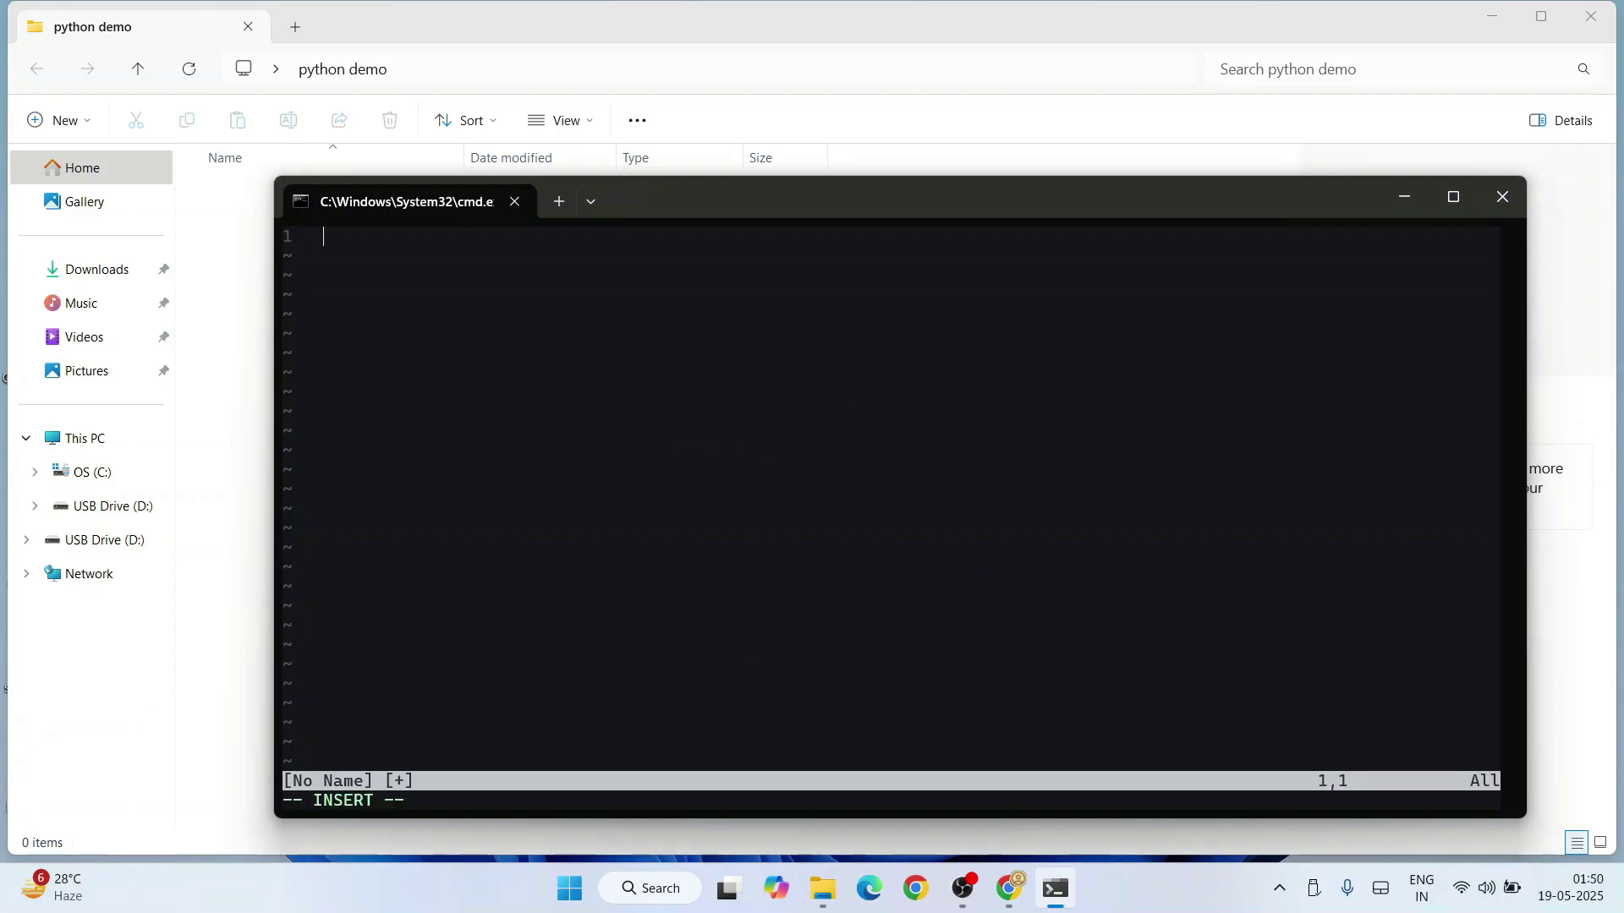
text(print()
text("Hello Worl)
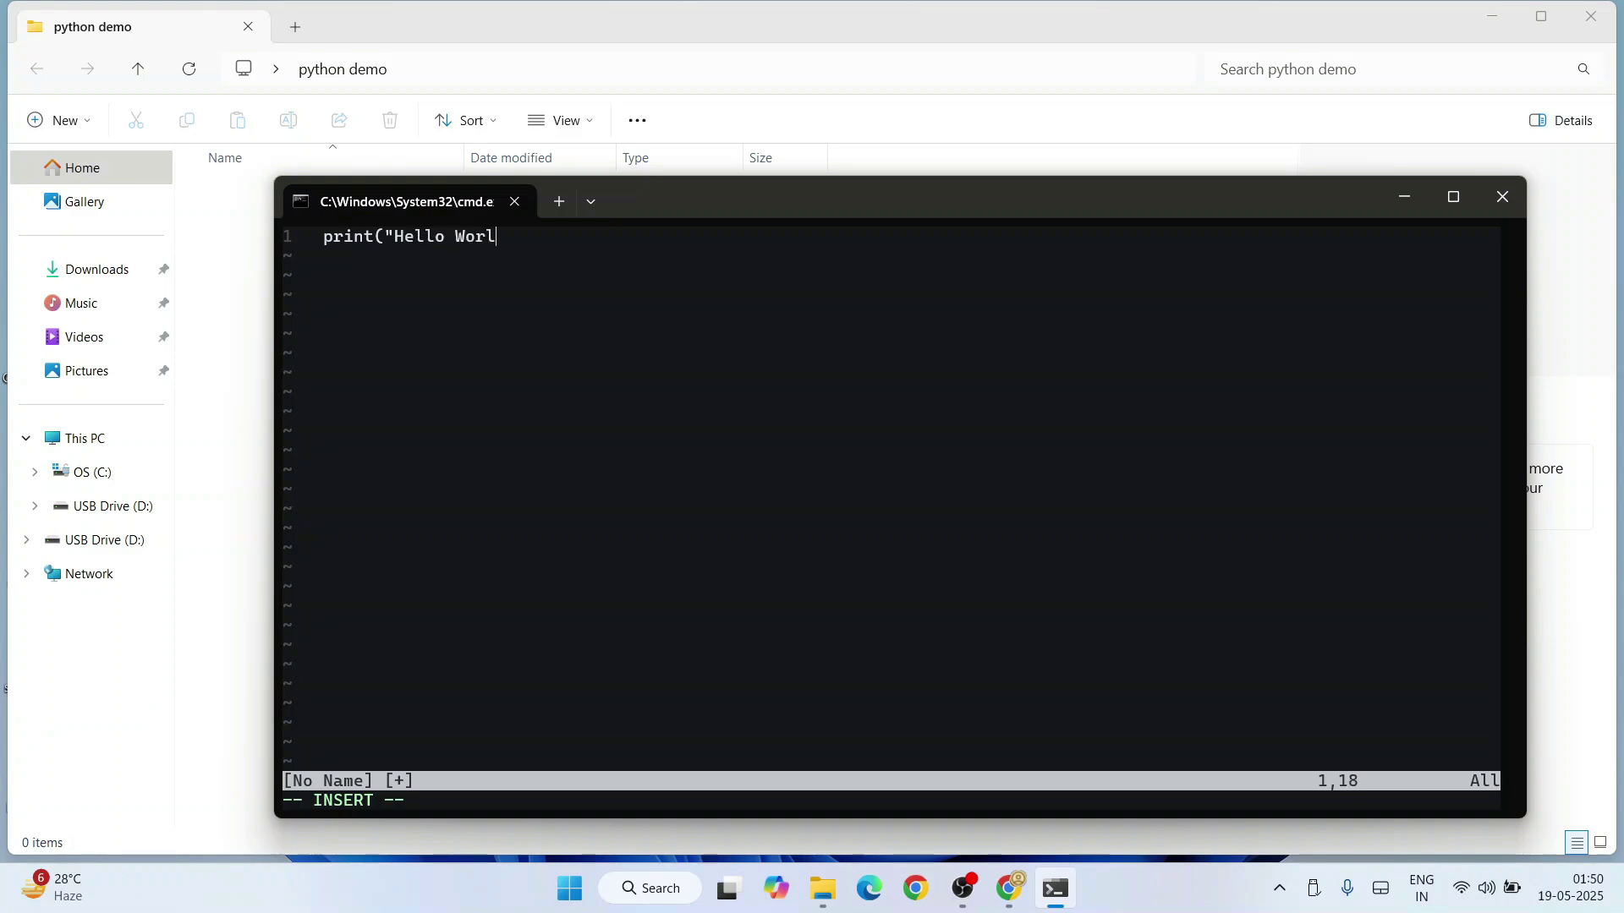
text(d"))
key(Return)
text(a= )
text(5)
key(Return)
text(b= 6)
key(Return)
text(print(a)
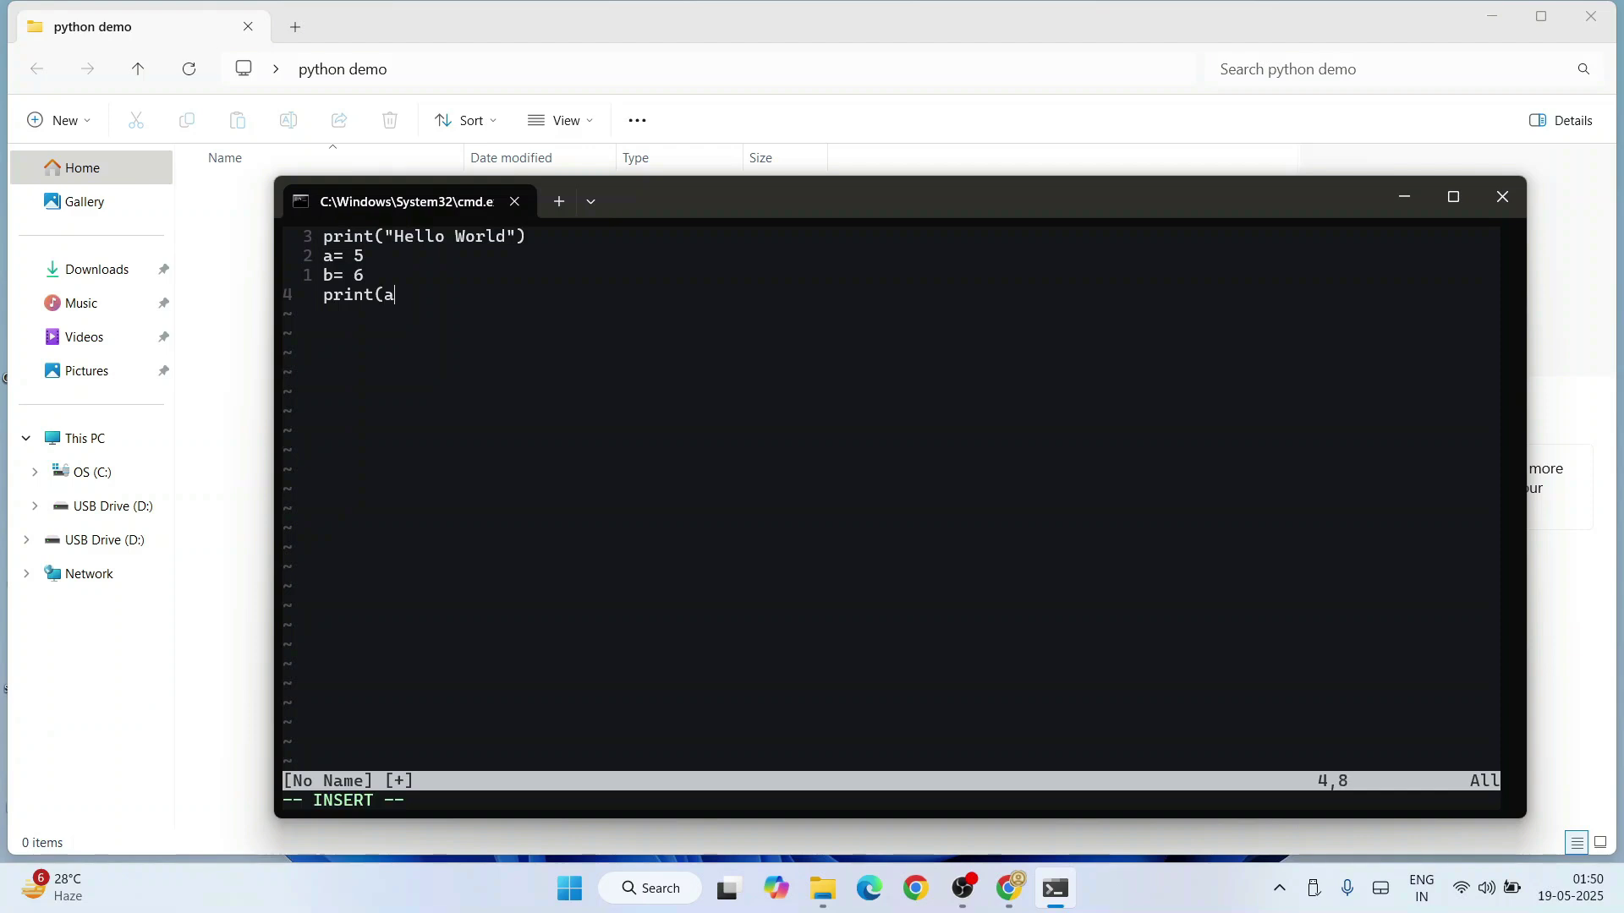
text(+b))
key(ctrl+a)
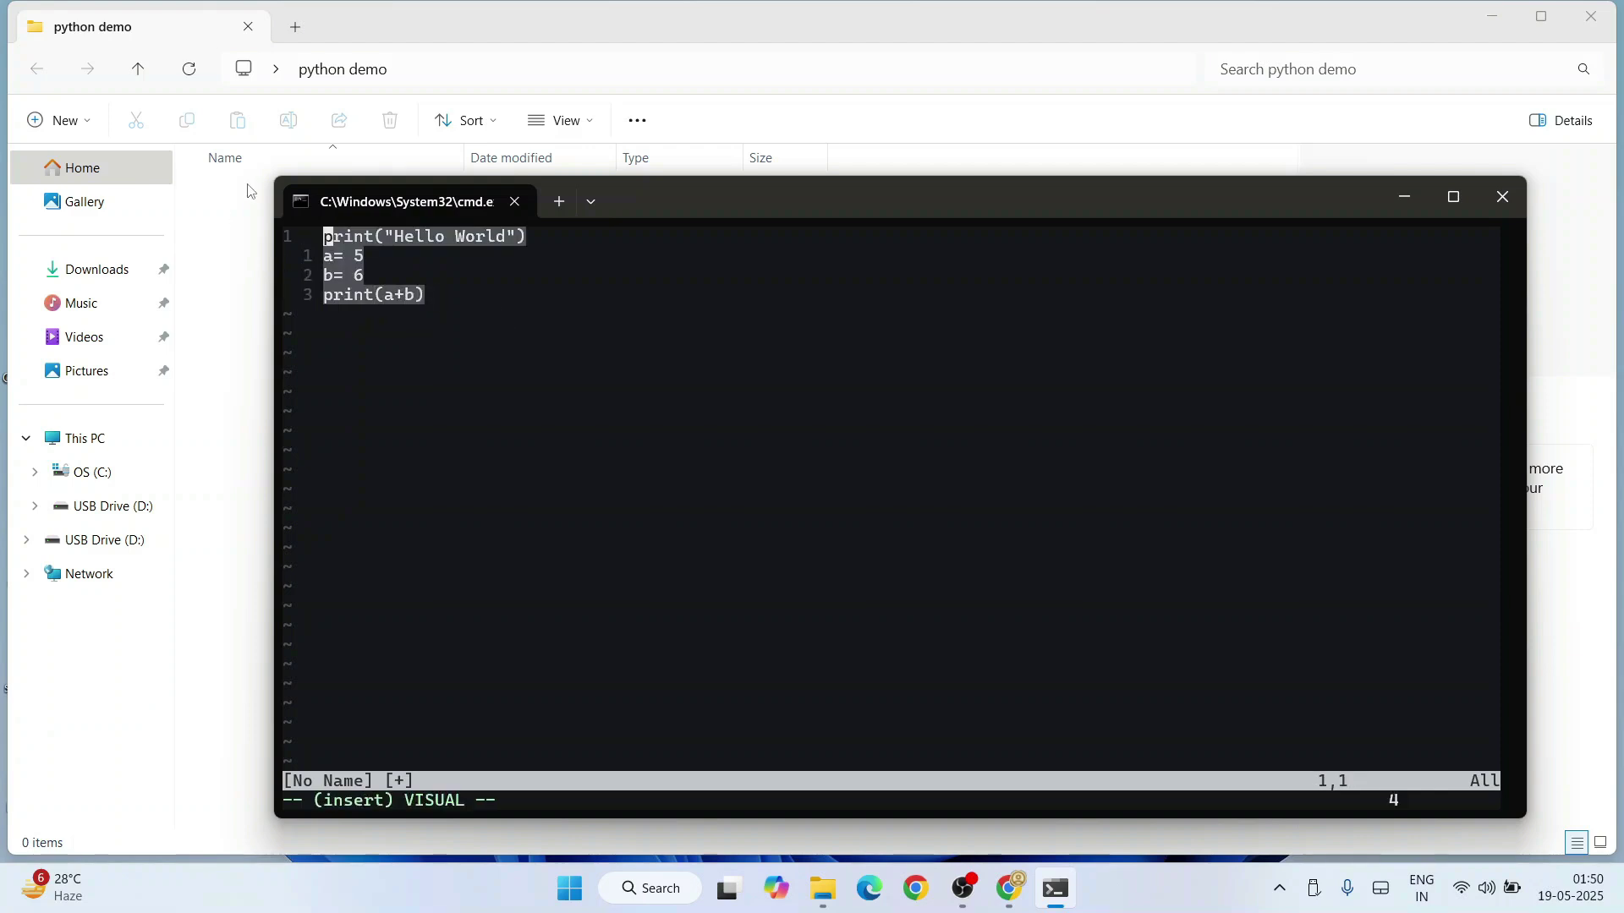
key(ctrl+c)
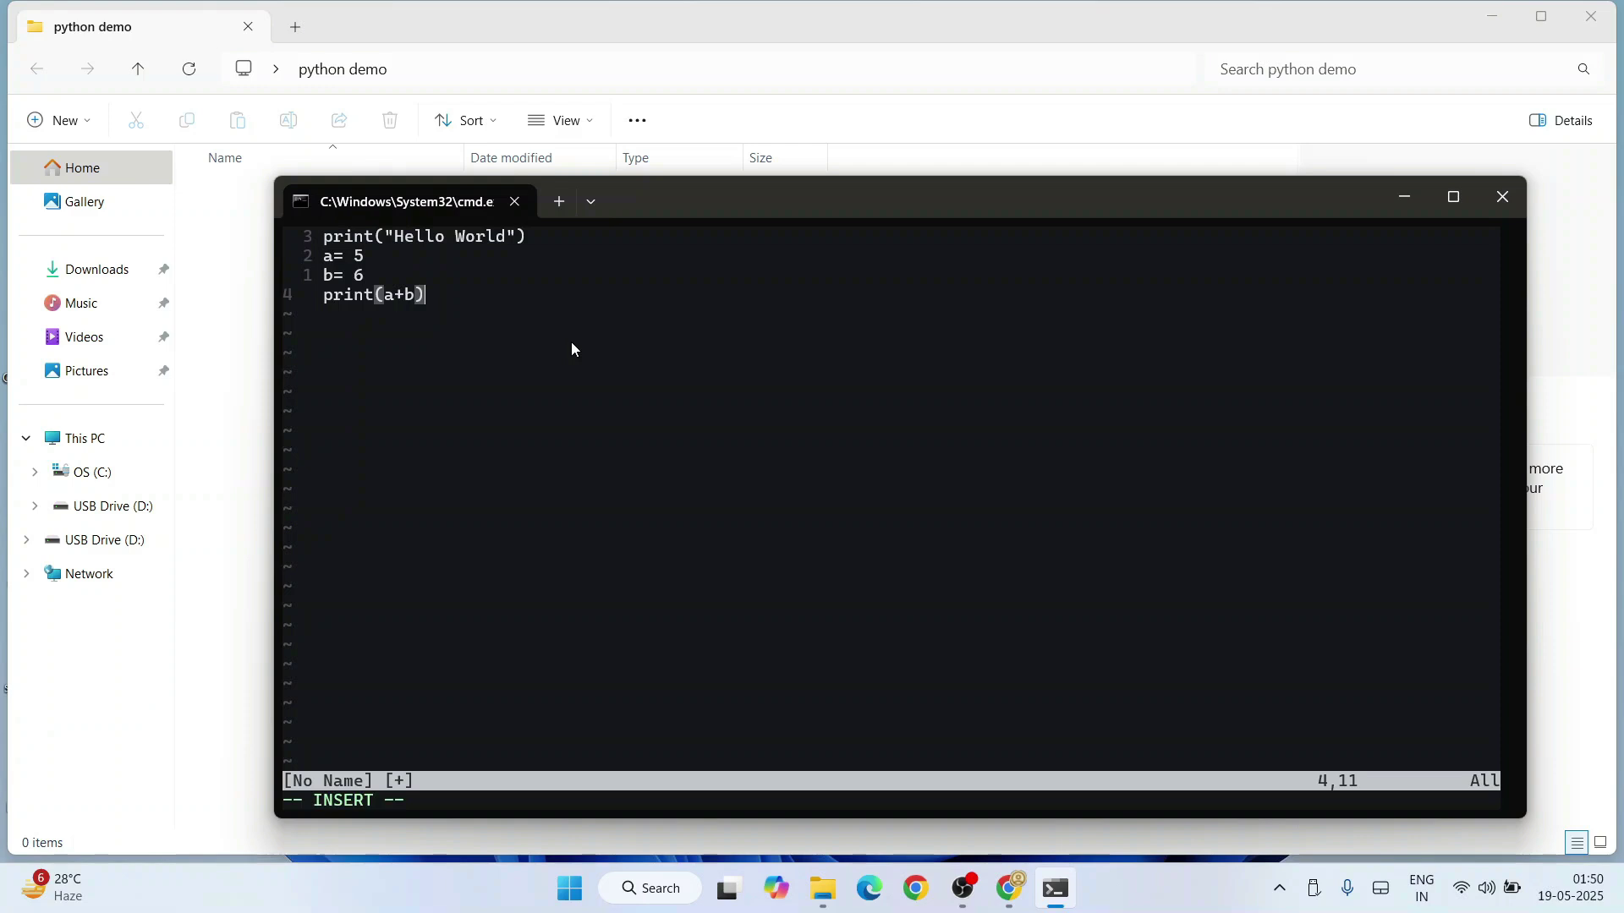
key(Escape)
text(:)
text(w )
text(test.)
text(py)
Step: Save the buffer as test.py (46 bytes) and confirm it appears in the python demo folder
key(Return)
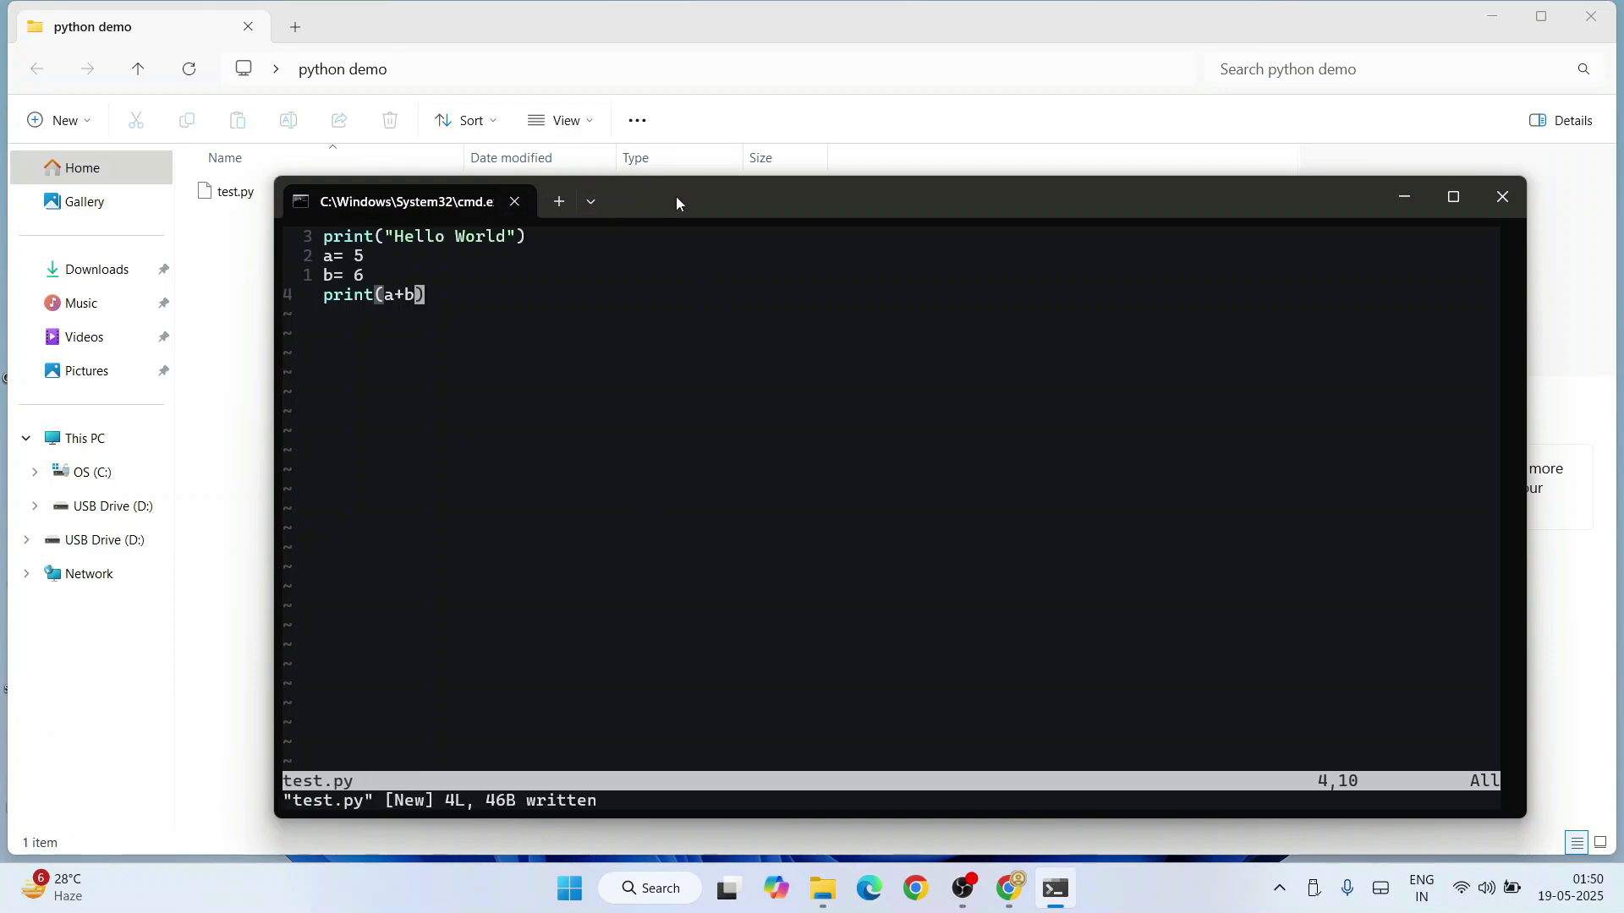
drag(676, 200, 572, 249)
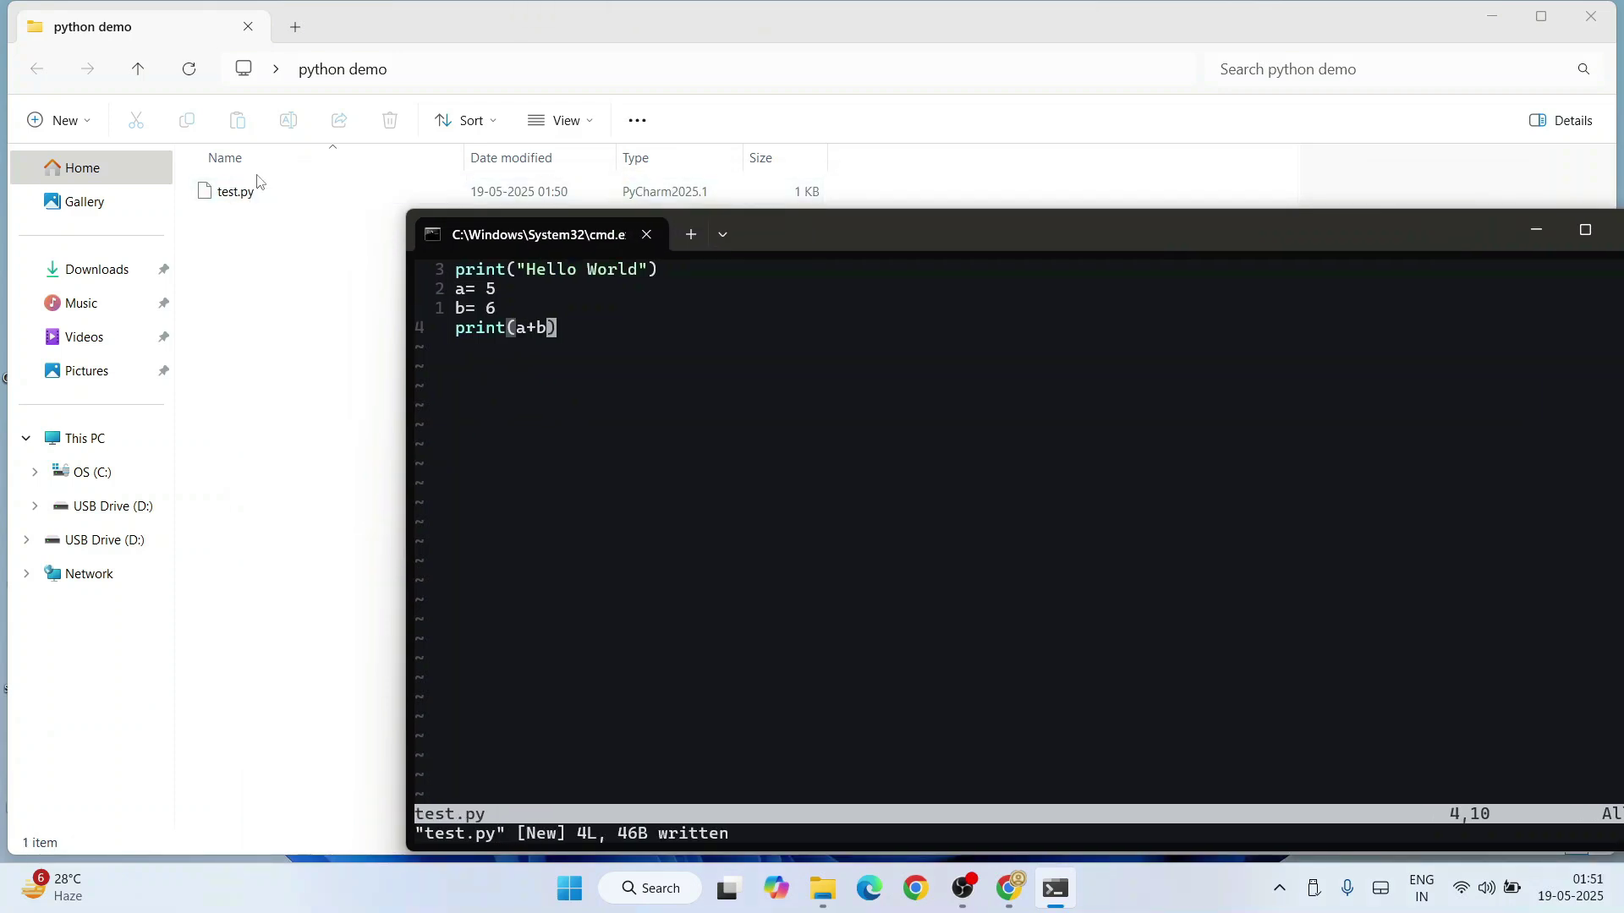
drag(835, 223, 632, 160)
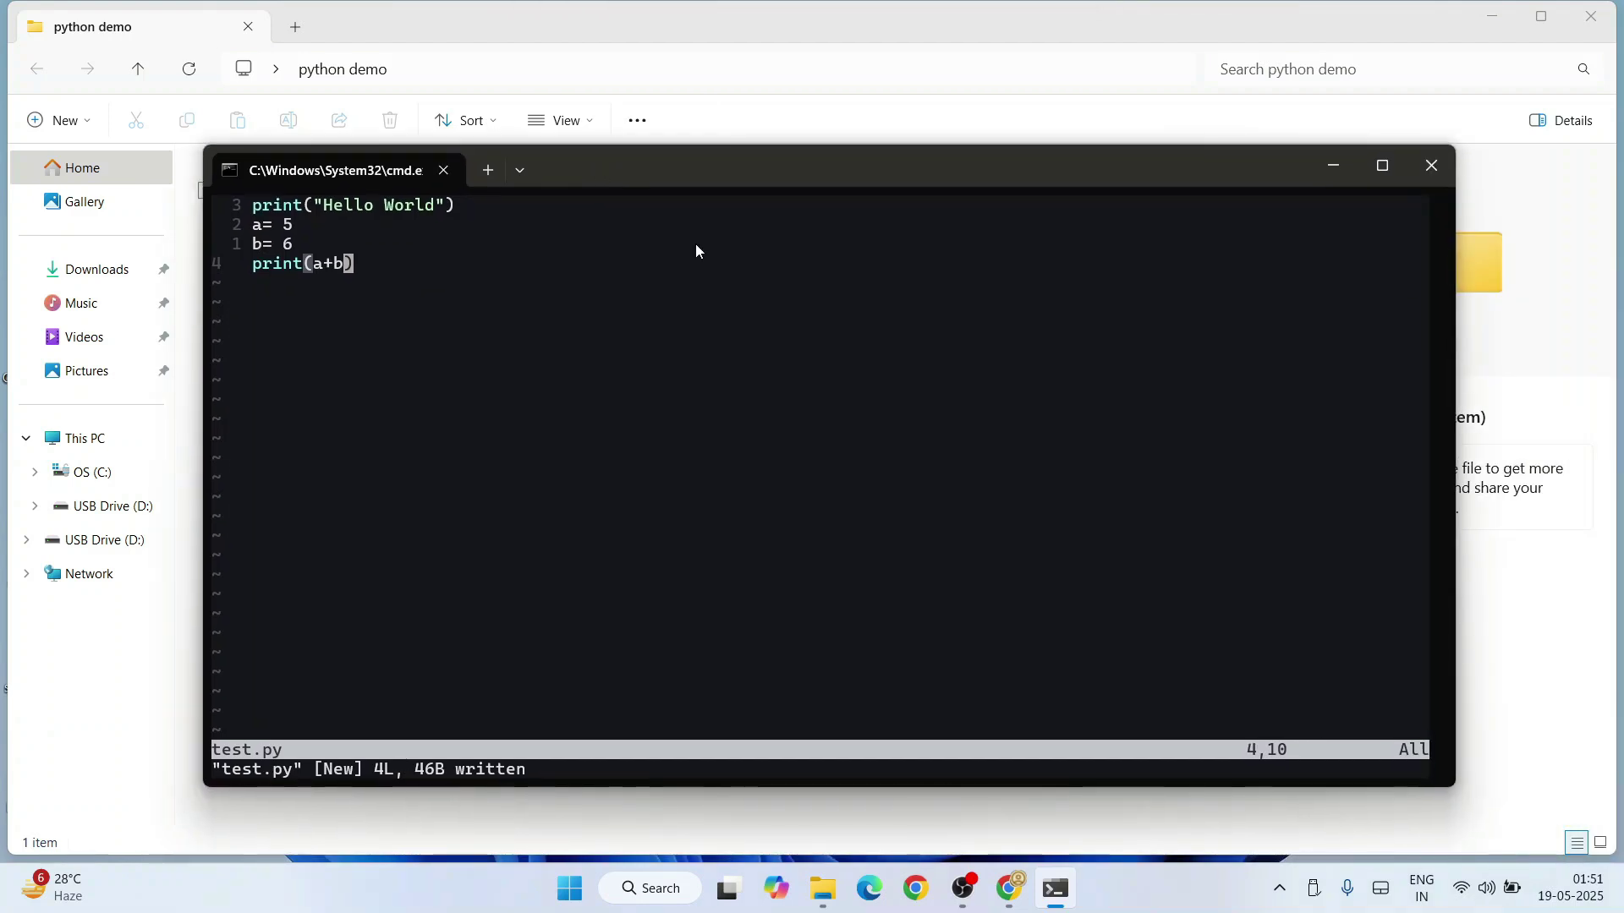
text(:)
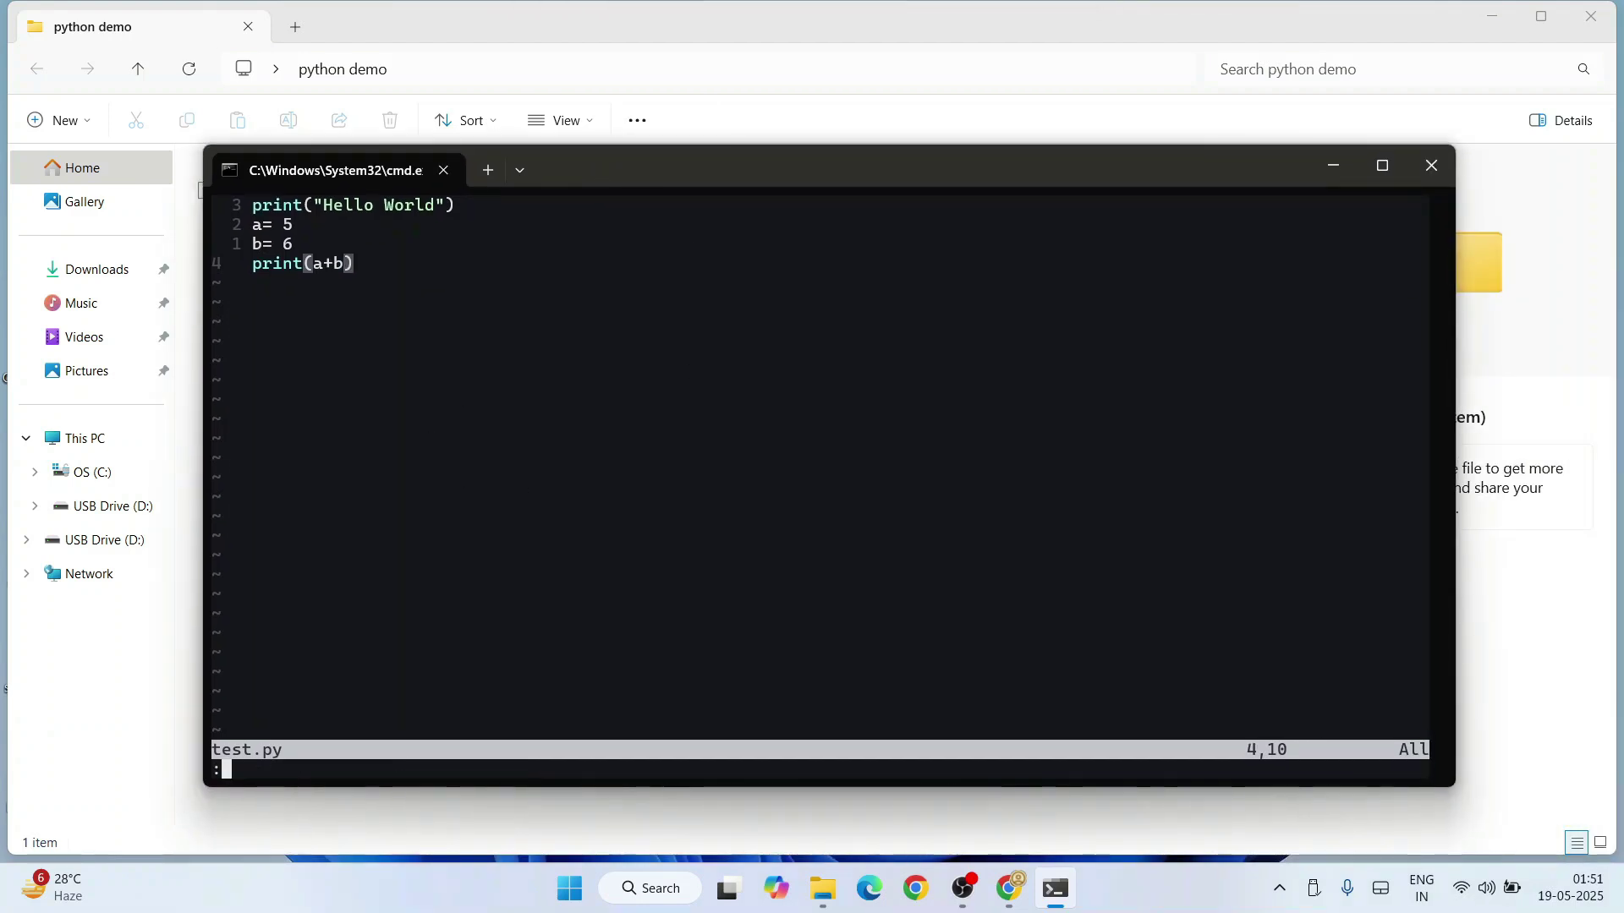
text(!pytho)
text(n %)
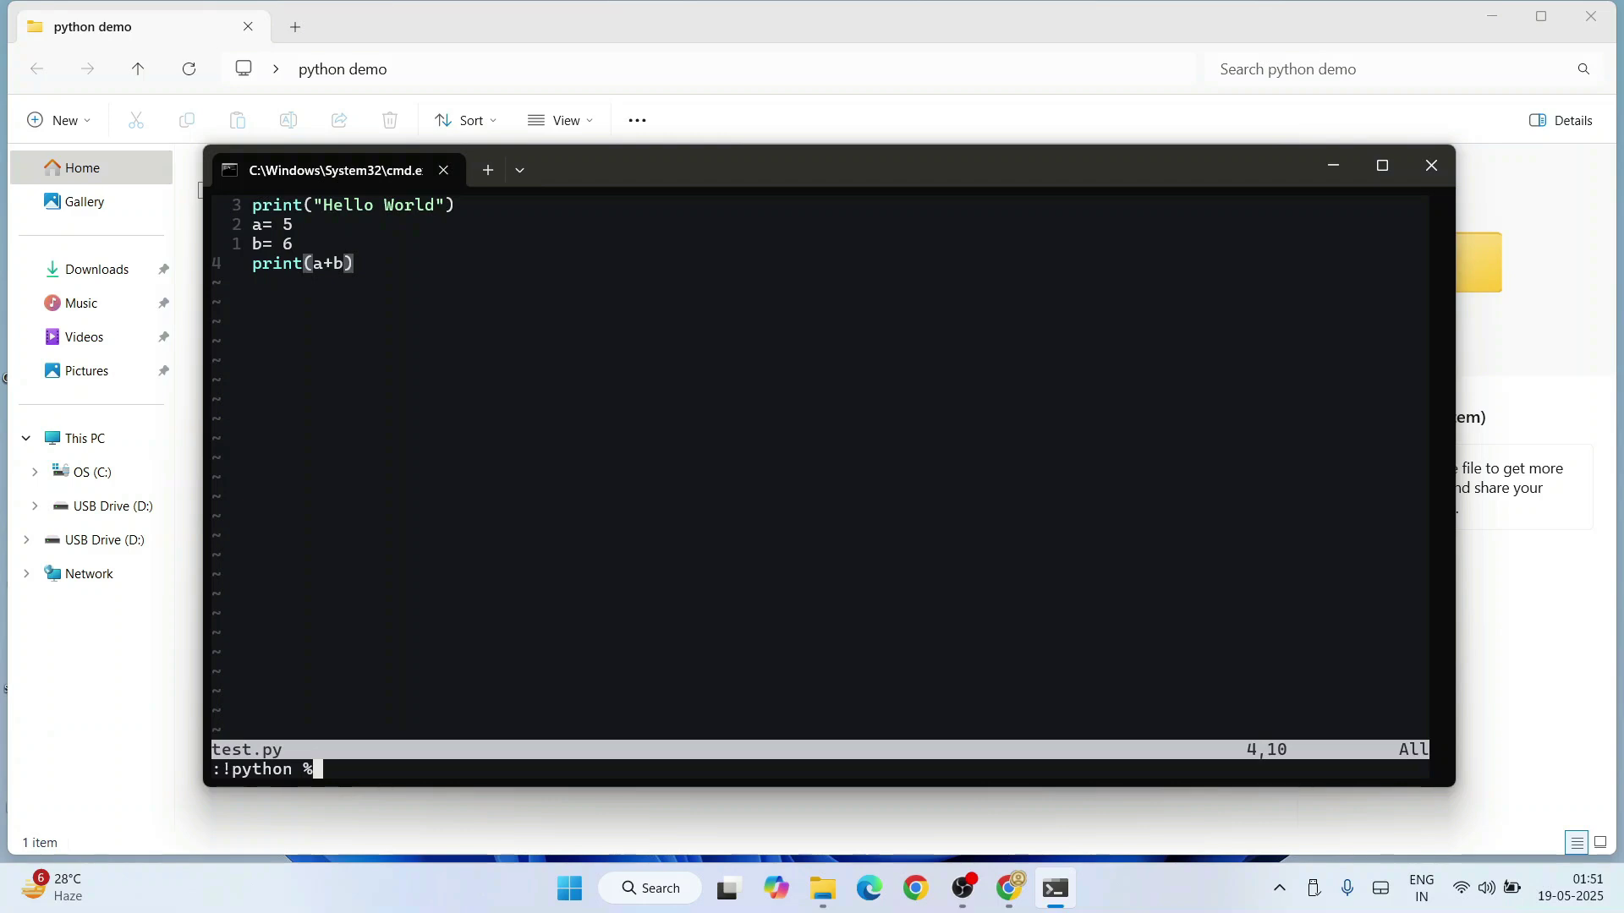
Step: Run test.py with :!python % and highlight the Hello World and 11 output lines
key(Return)
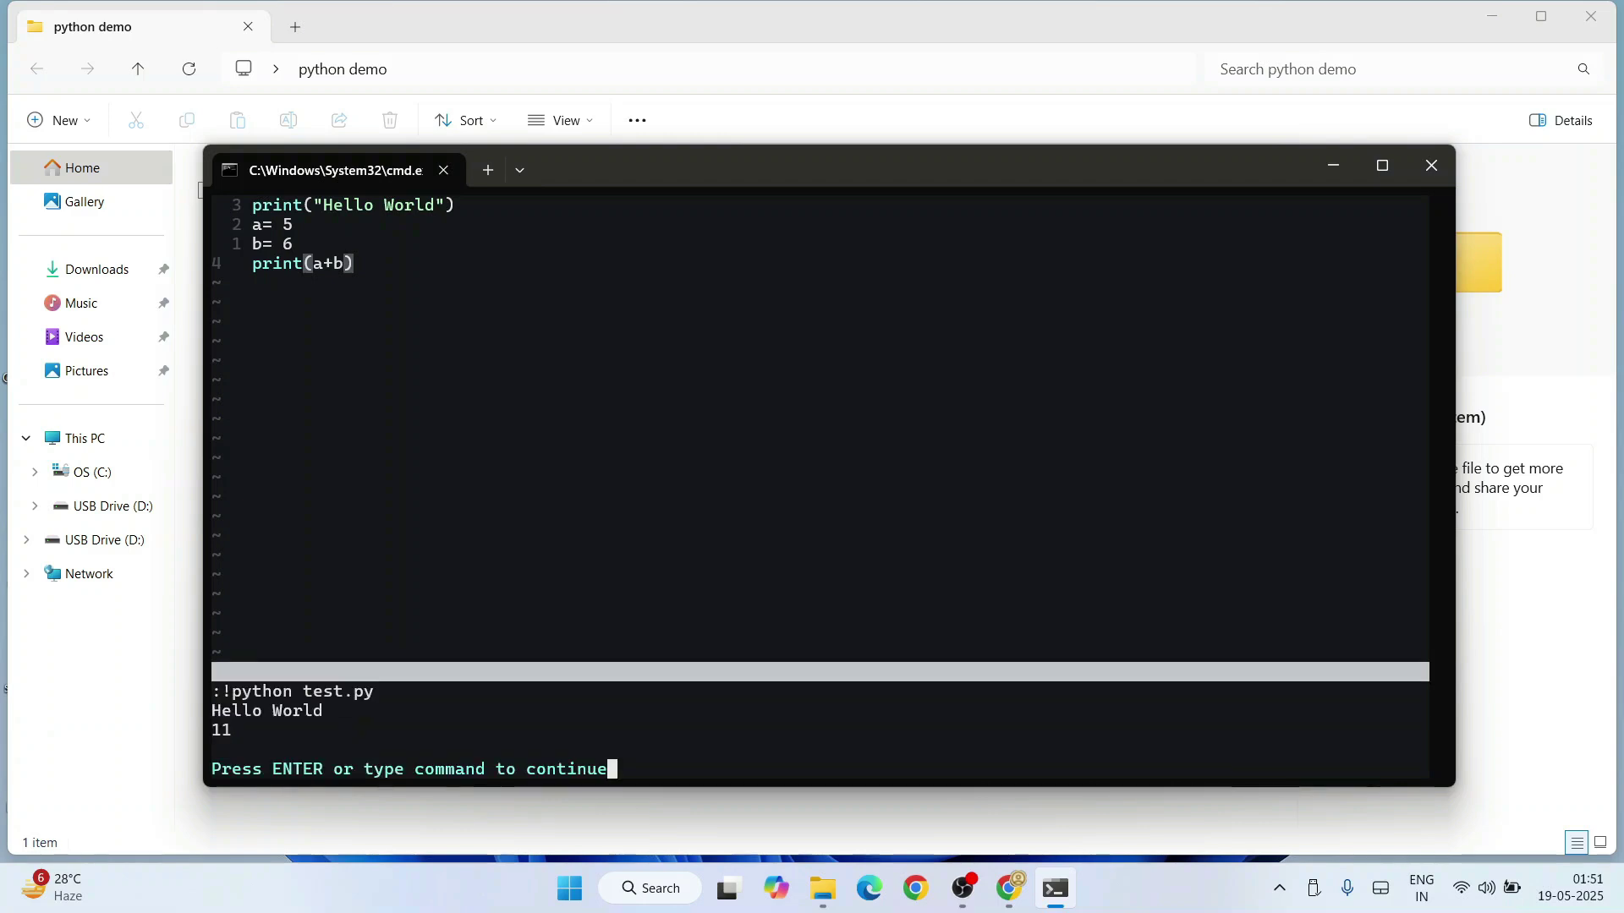
click(497, 730)
drag(251, 719, 190, 717)
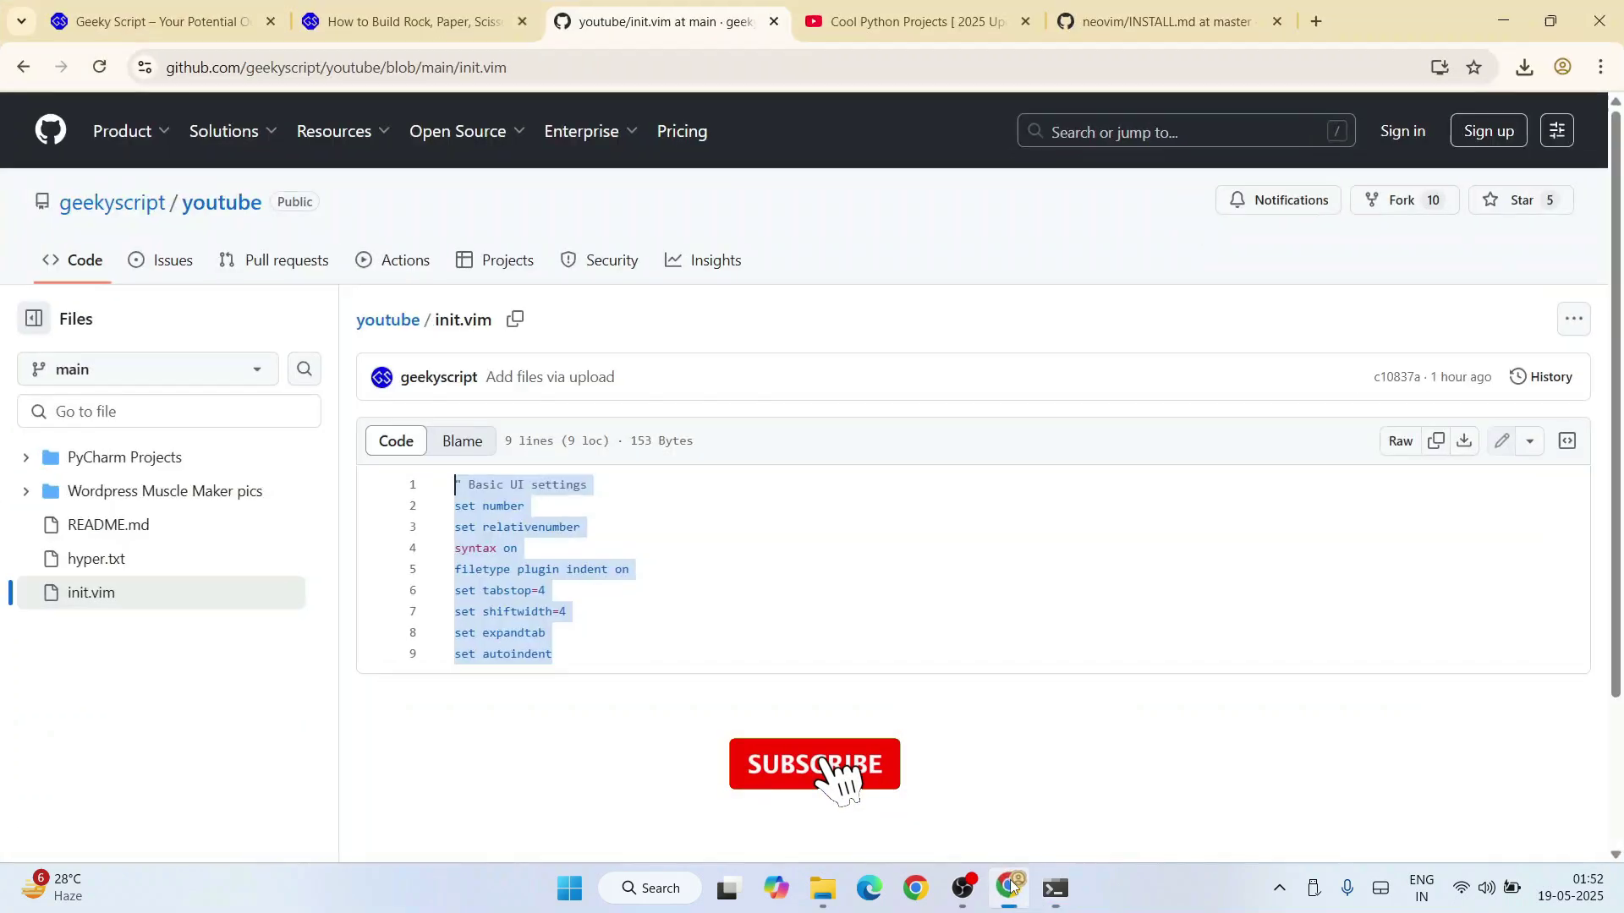
Step: Switch Chrome to the 'Cool Python Projects [ 2025 Update ]' YouTube playlist tab
click(919, 22)
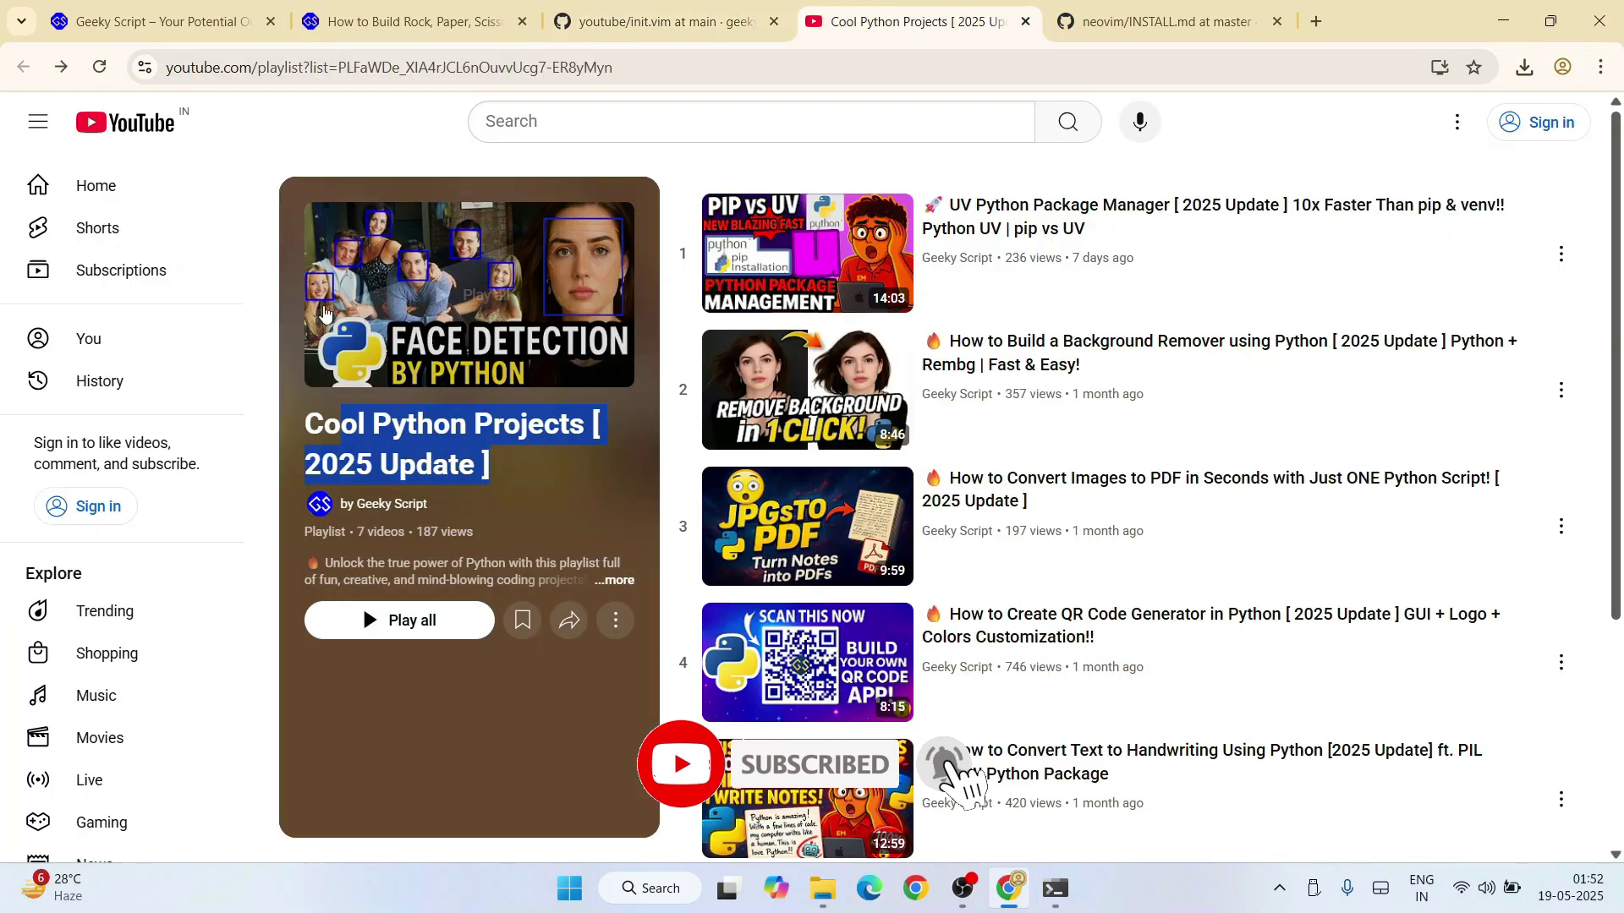
click(276, 407)
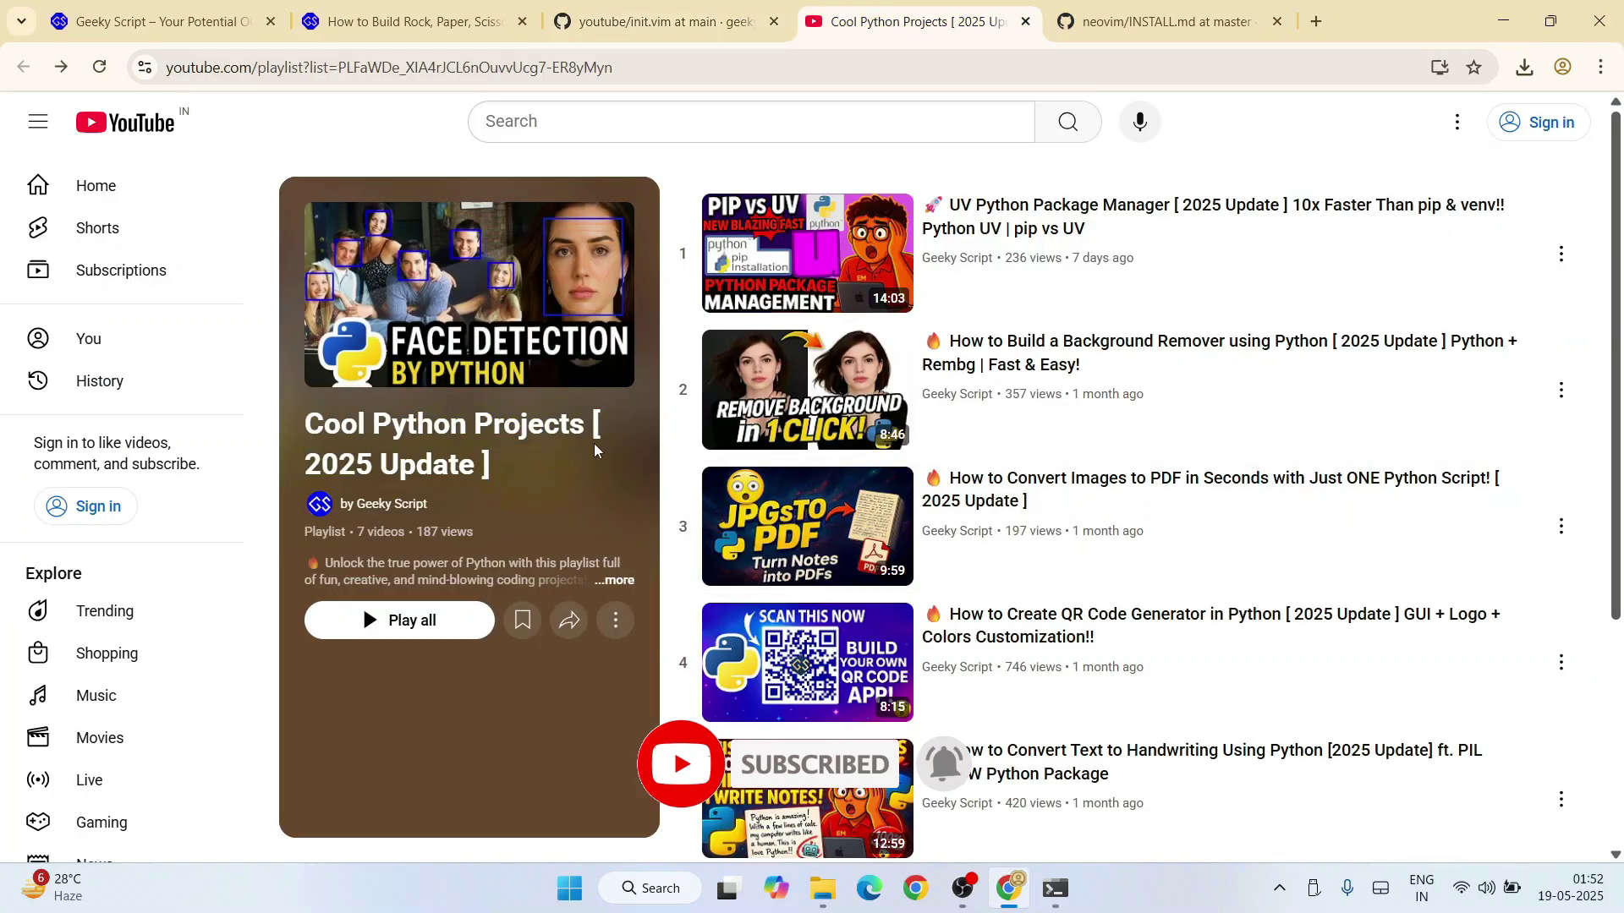
scroll(1030, 529, down, 2)
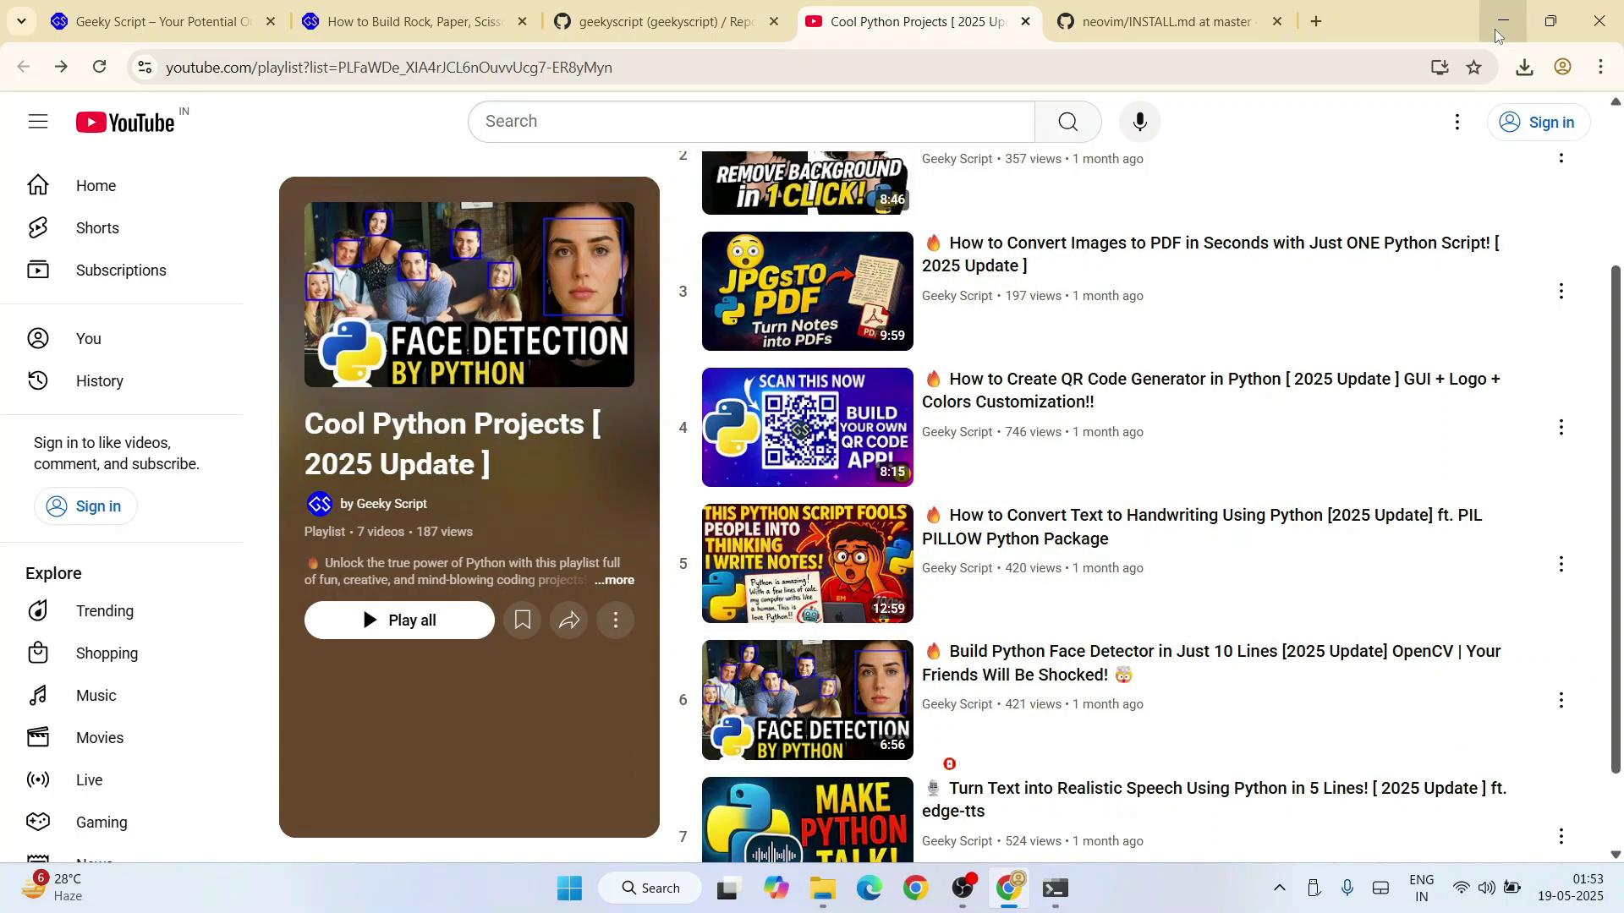